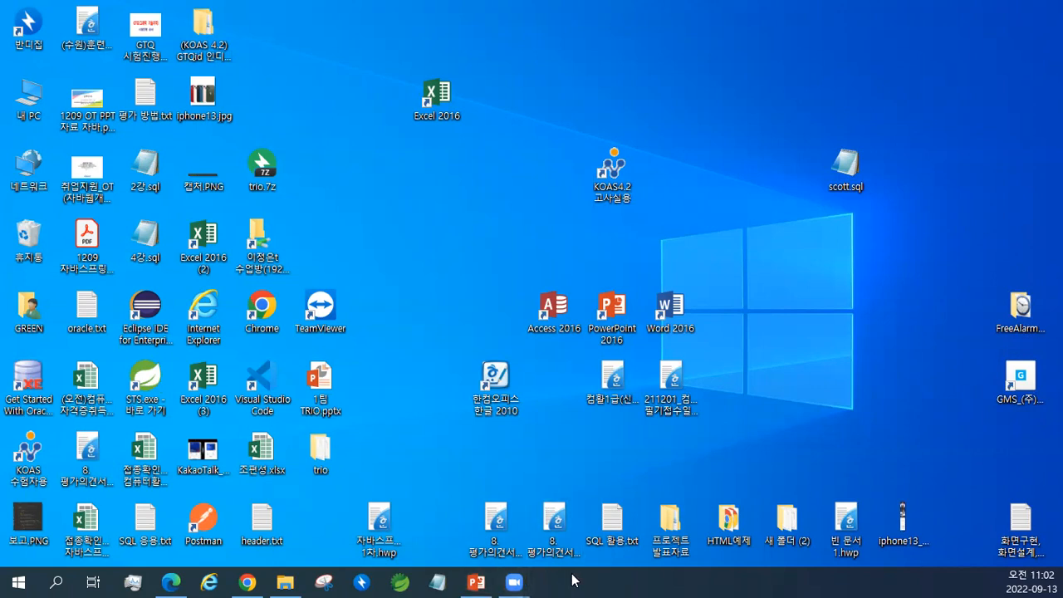
# - Dock the taskbar along the screen's upper edge and launch Excel 2016 from the installed programs list
pyautogui.moveTo(571, 580); pyautogui.dragTo(600, 28)
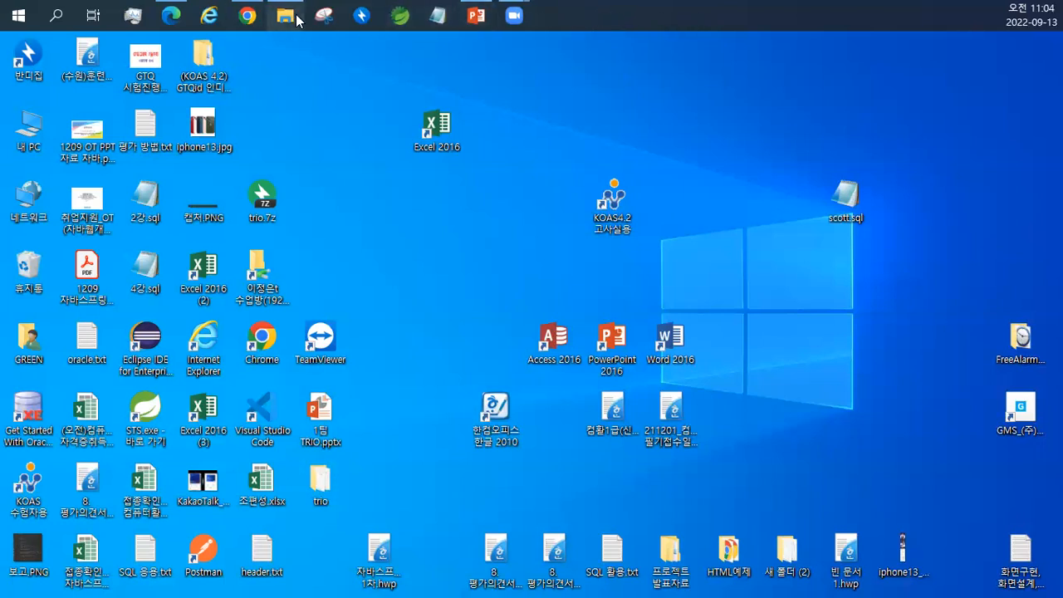
pyautogui.click(31, 21)
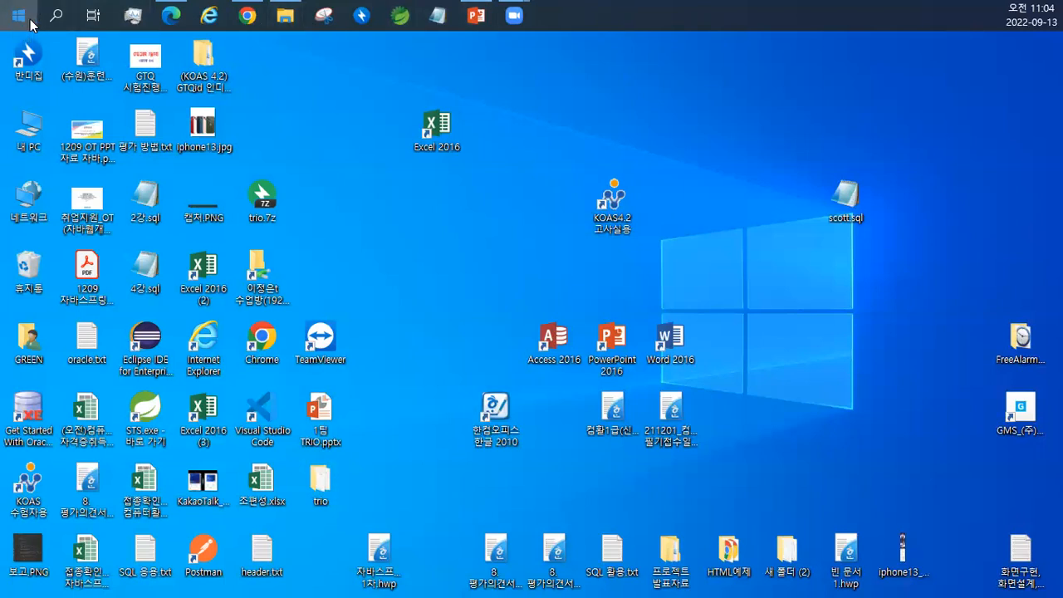
pyautogui.scroll(-3, 93, 148)
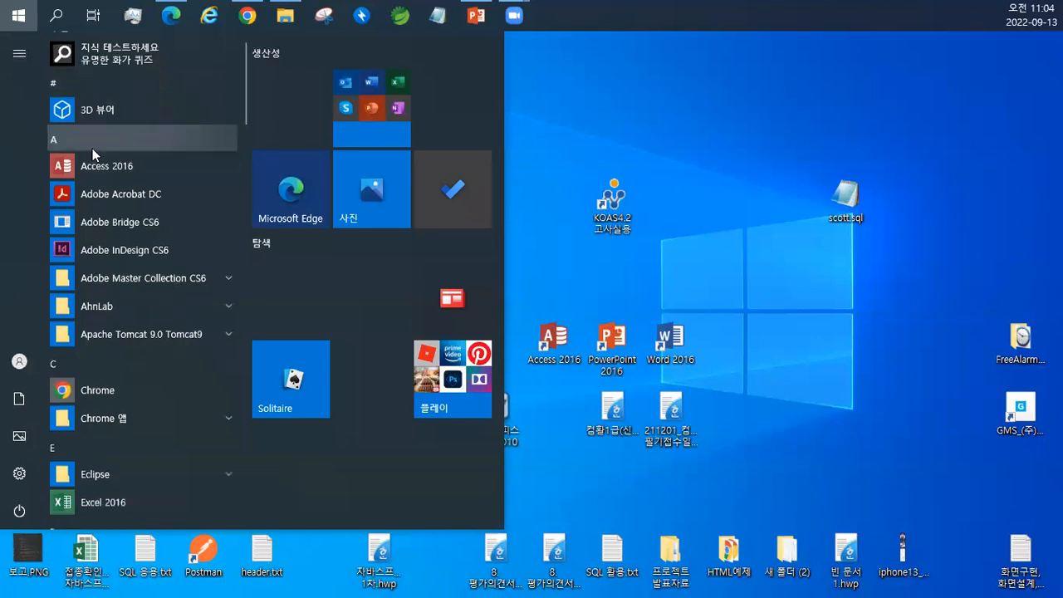
pyautogui.scroll(-2, 93, 148)
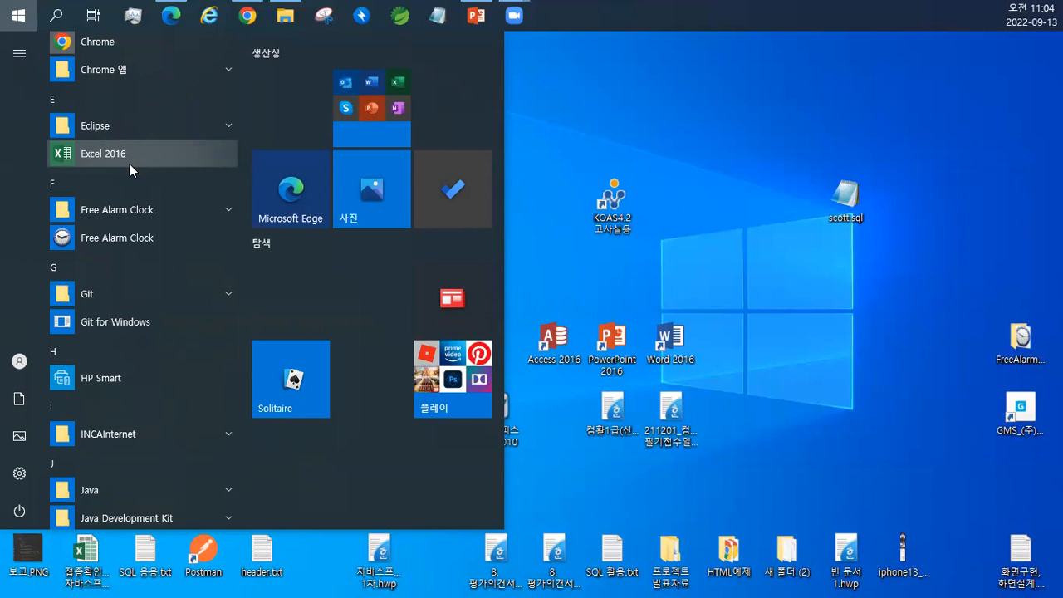
pyautogui.click(129, 163)
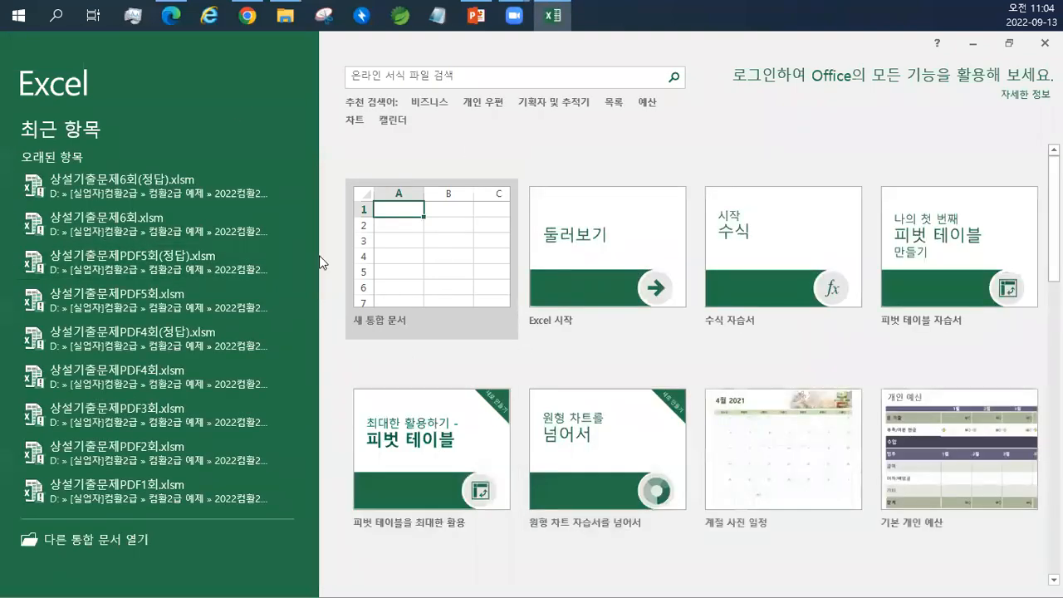
# - Dock the taskbar back along the screen's lower edge
pyautogui.click(630, 32)
pyautogui.moveTo(630, 31); pyautogui.dragTo(646, 420)
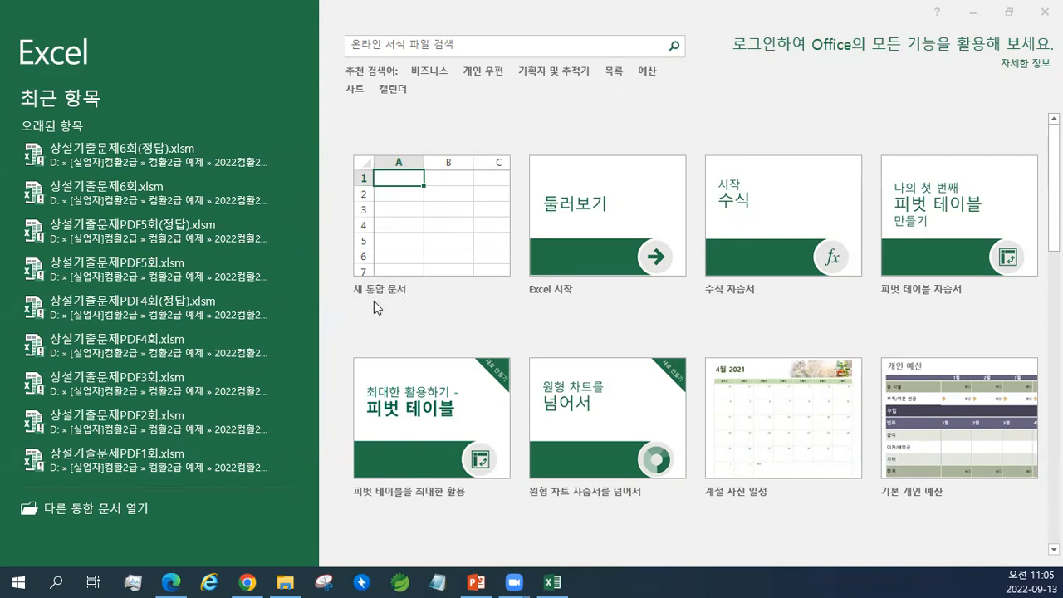
# - Bring up the 화면구성 sheet of 2컴활2급실기_엑셀2016기능정리.xlsm and return to the desktop
pyautogui.click(454, 235)
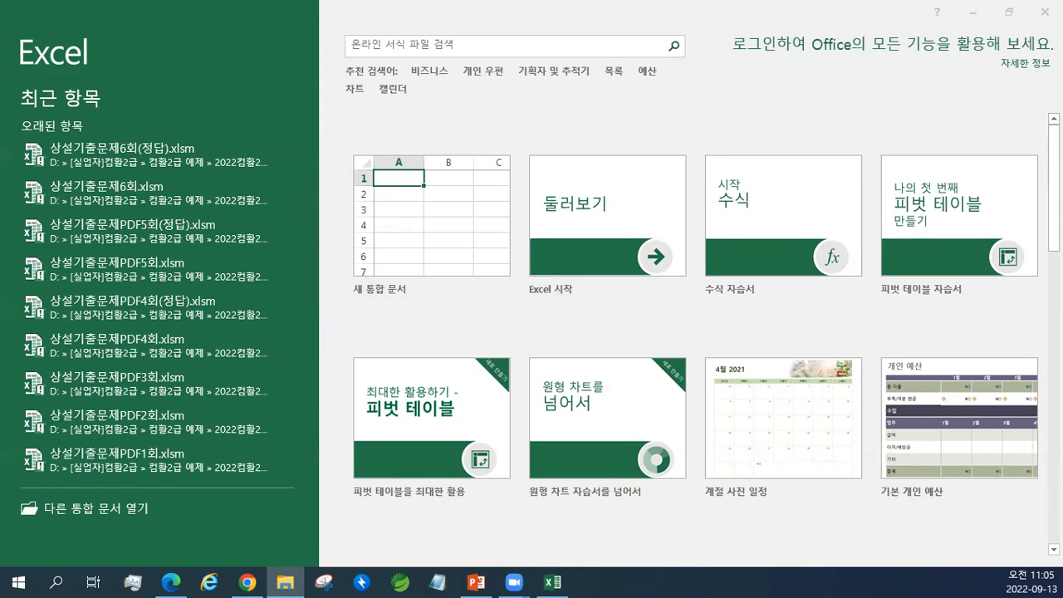
pyautogui.click(858, 152)
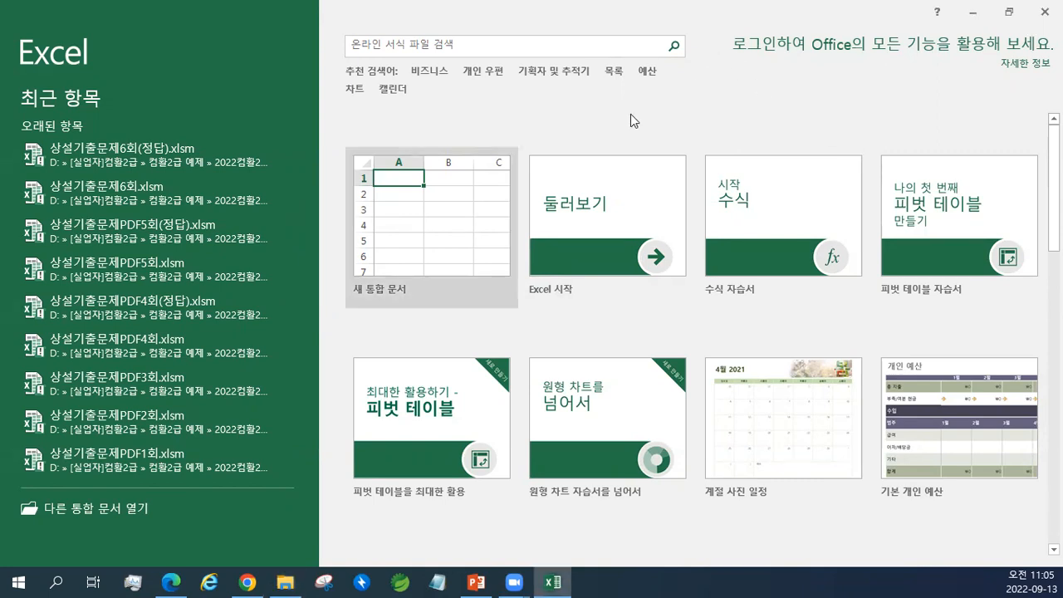
pyautogui.click(430, 220)
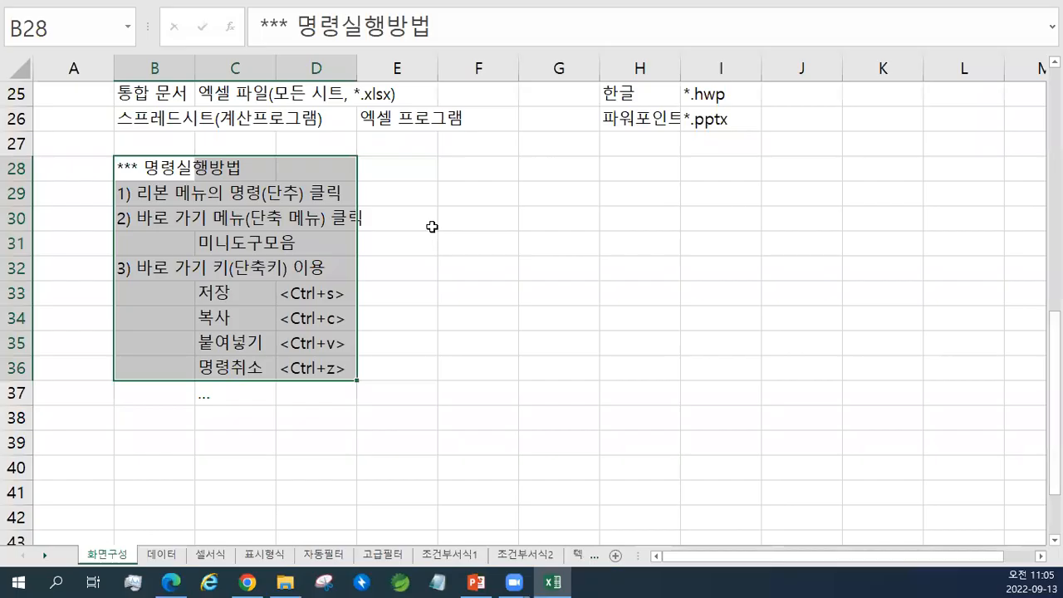
pyautogui.press('super+d')
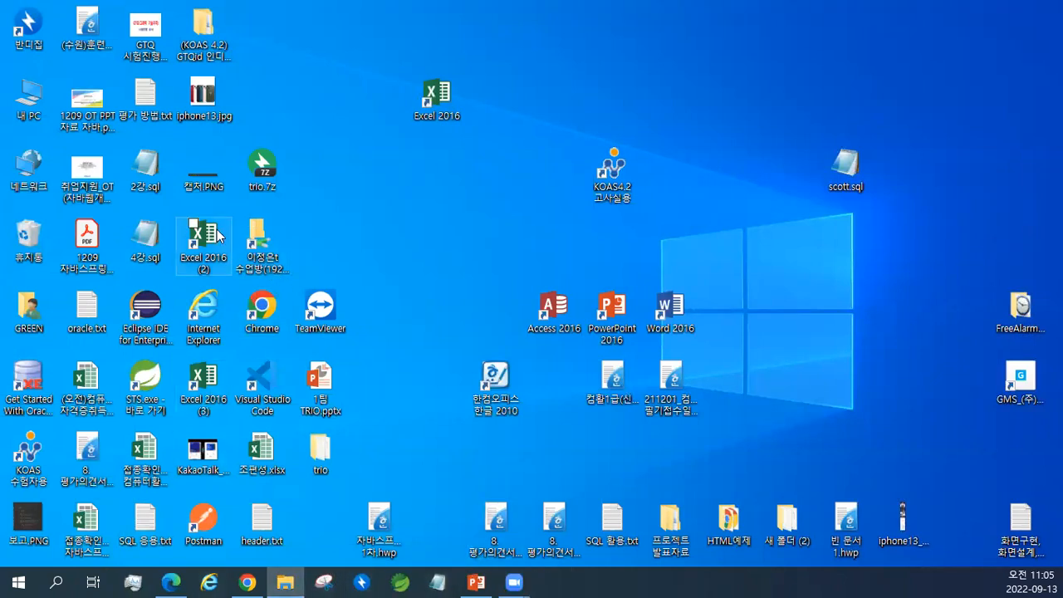
# - Launch Excel 2016 from the installed programs list with a blank workbook, view its recent files, and close Excel
pyautogui.click(18, 581)
pyautogui.scroll(-2, 106, 334)
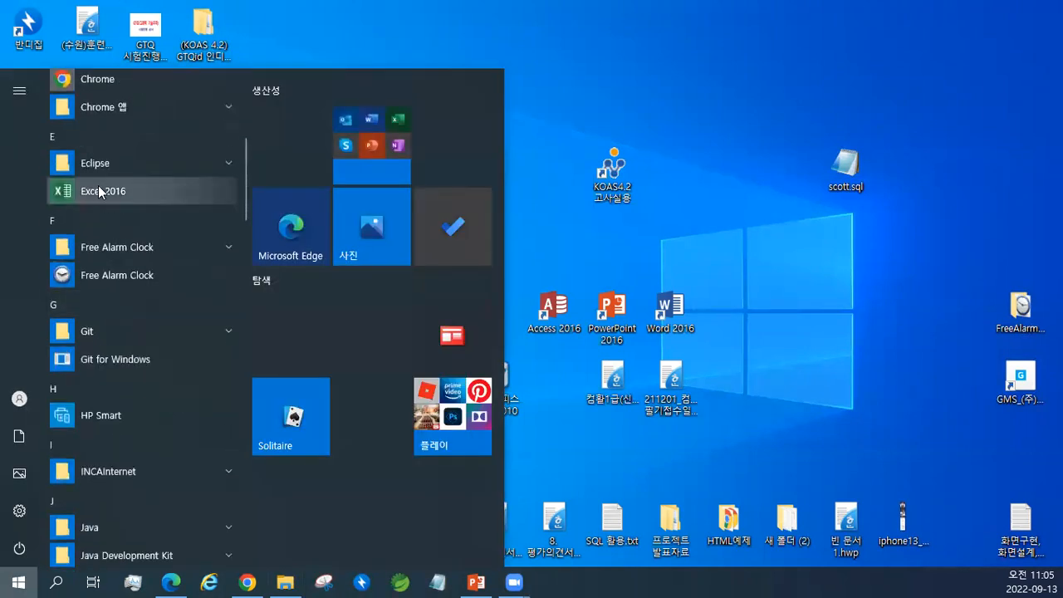
pyautogui.click(102, 191)
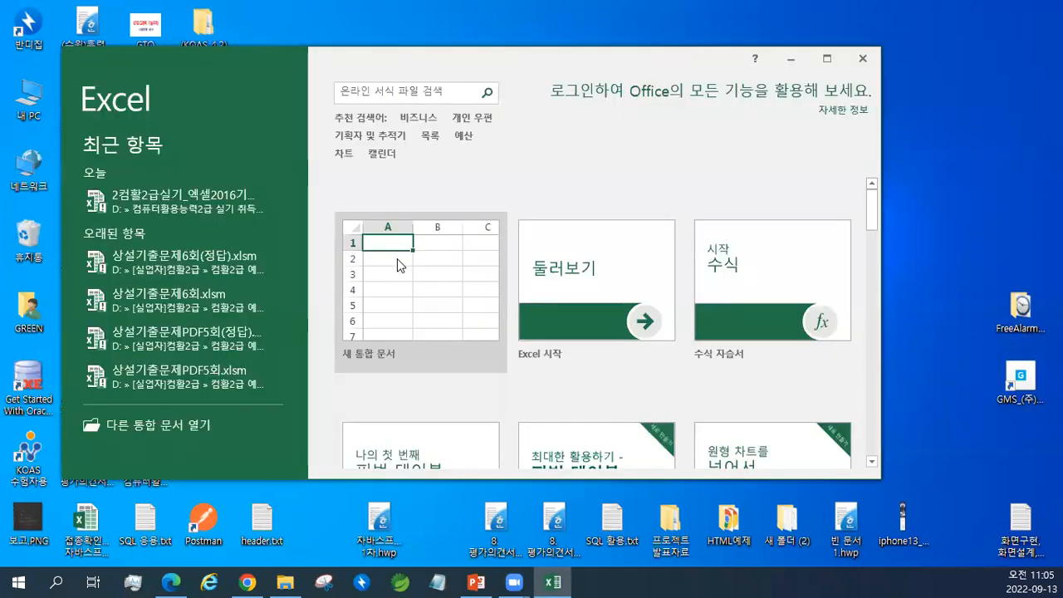
pyautogui.click(410, 285)
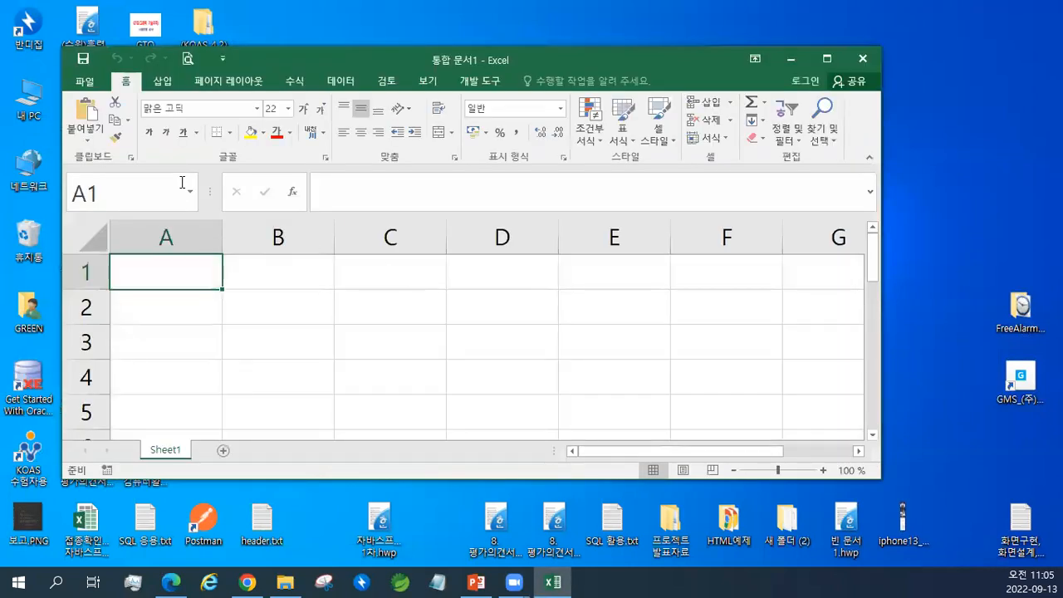
pyautogui.click(81, 84)
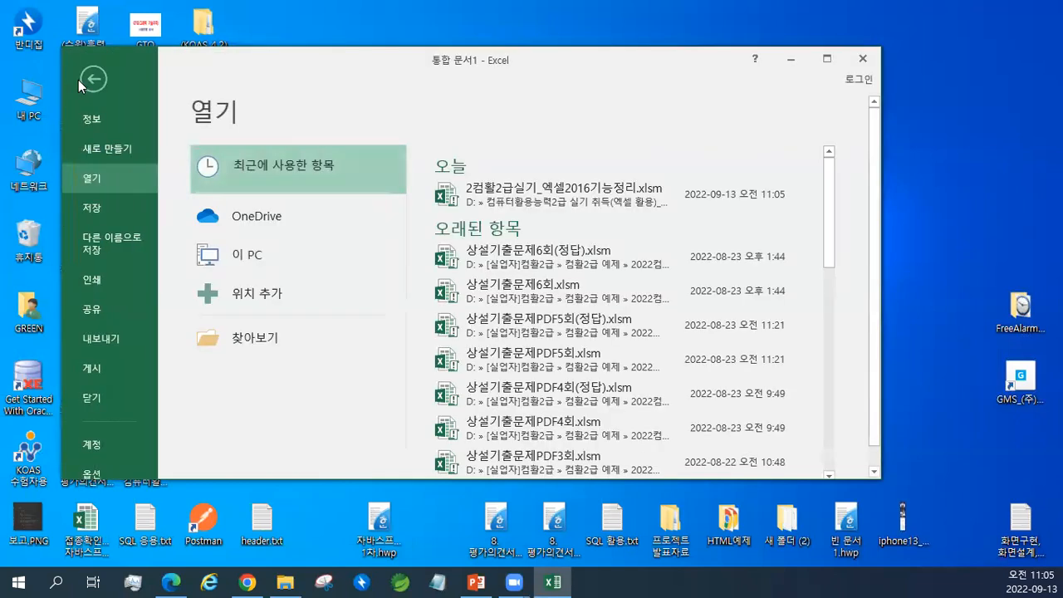
pyautogui.hotkey('alt', 'F4')
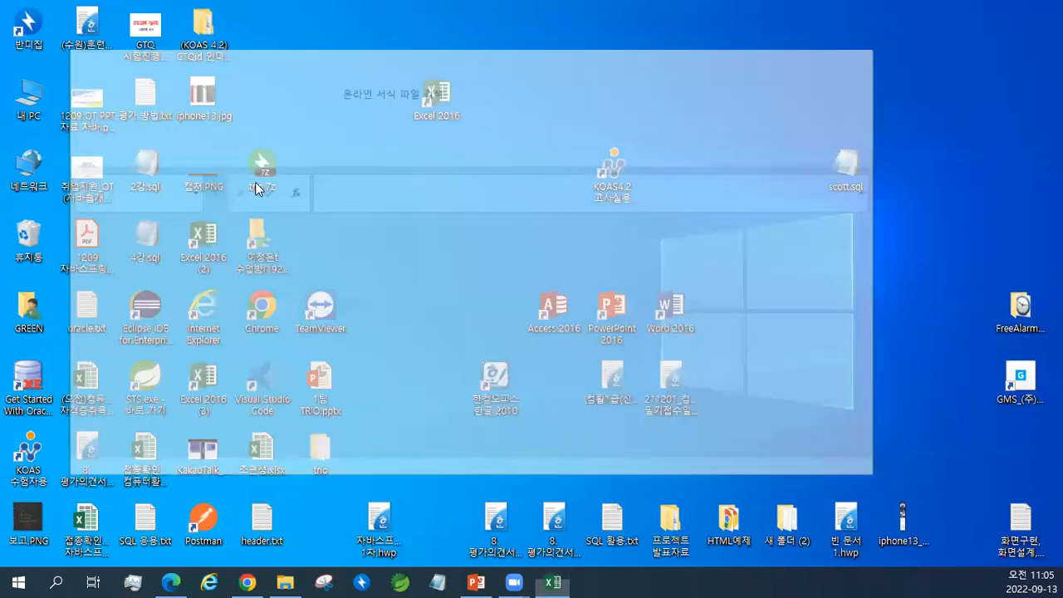
# - Launch Excel 2016 from its desktop shortcut, preview the Excel 시작 template, and create a blank workbook in a maximized window
pyautogui.doubleClick(435, 98)
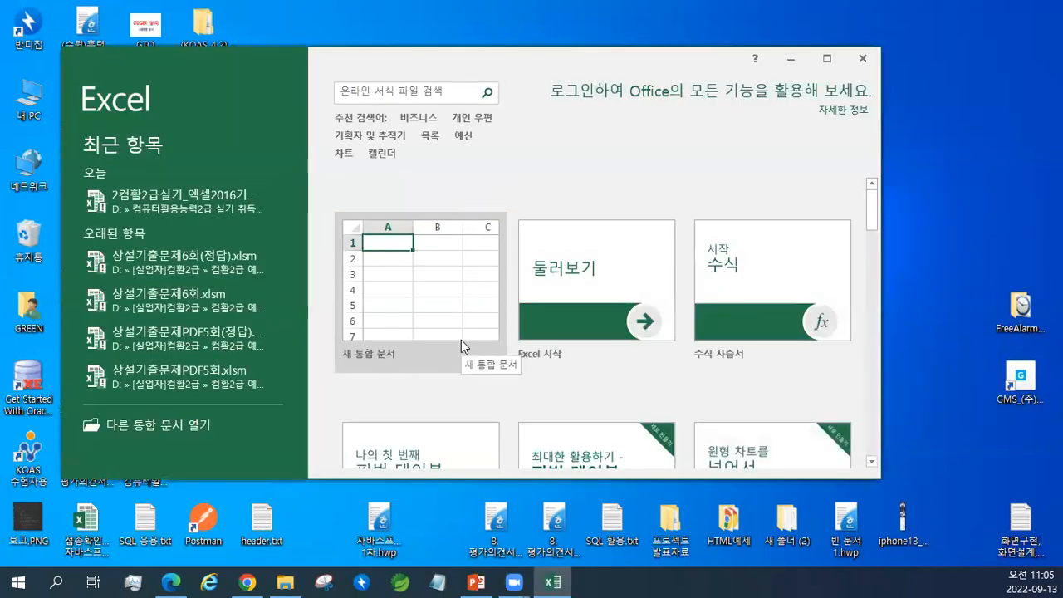
pyautogui.moveTo(481, 56); pyautogui.dragTo(435, 28)
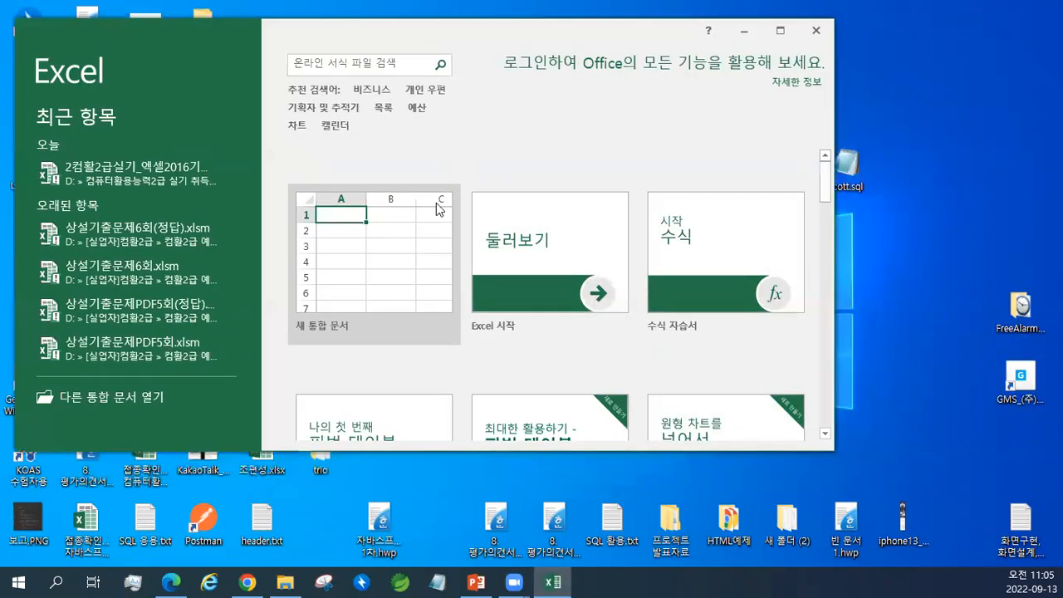
pyautogui.click(529, 228)
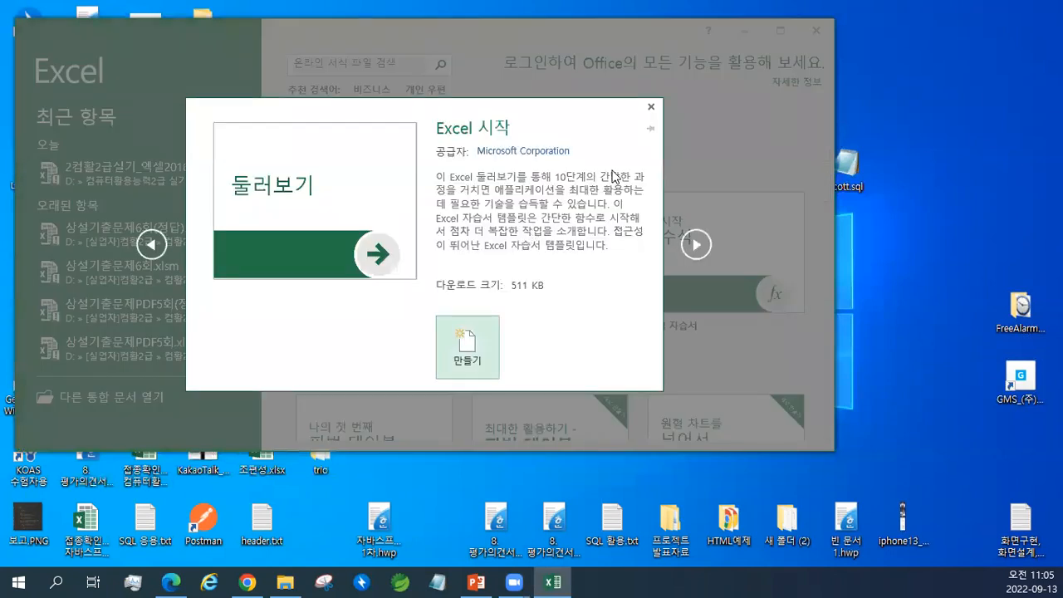
pyautogui.click(651, 108)
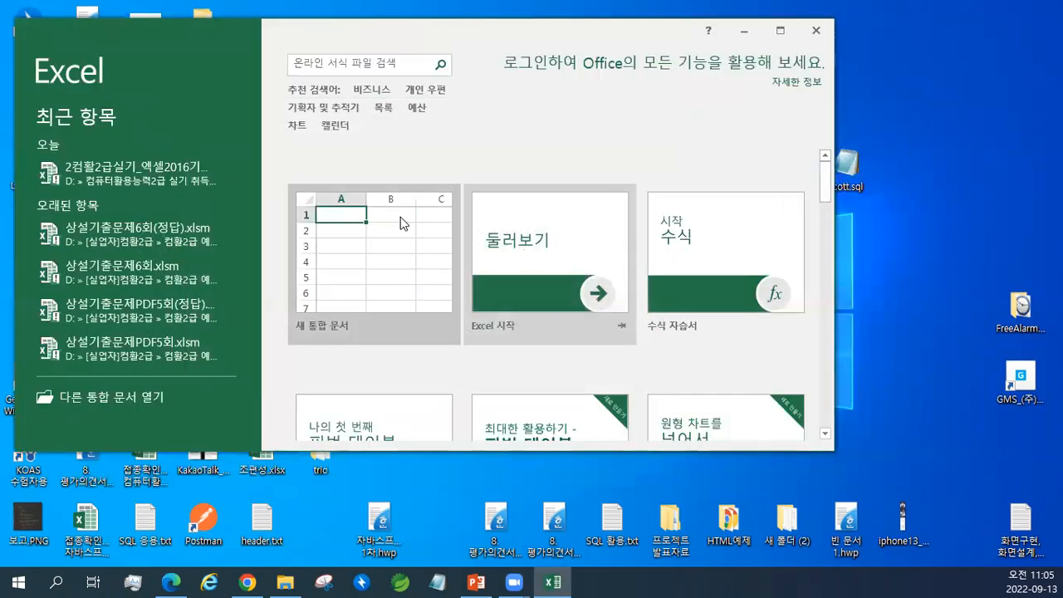
pyautogui.click(400, 217)
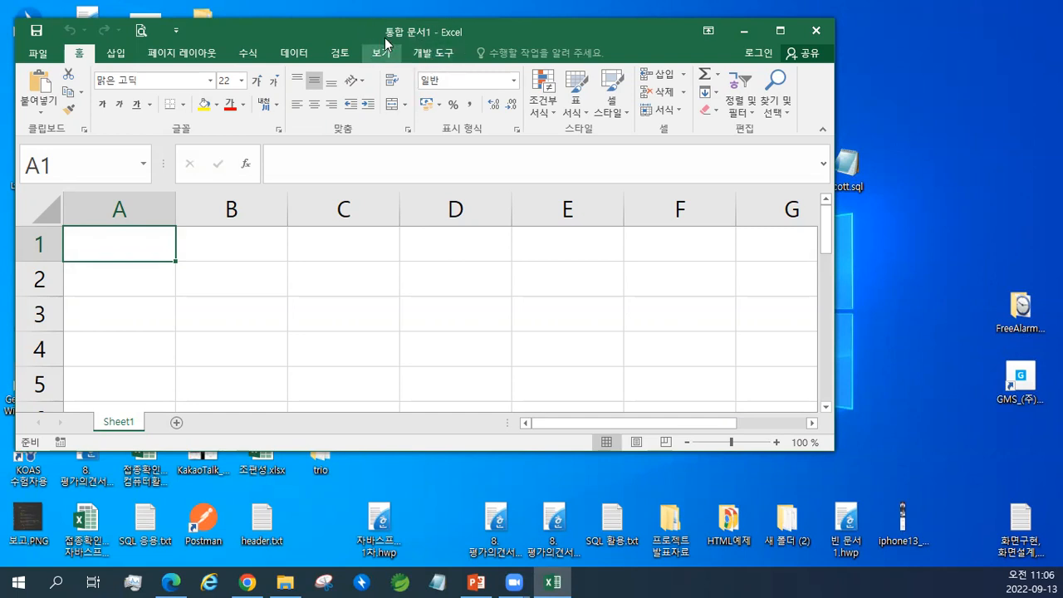
pyautogui.doubleClick(519, 33)
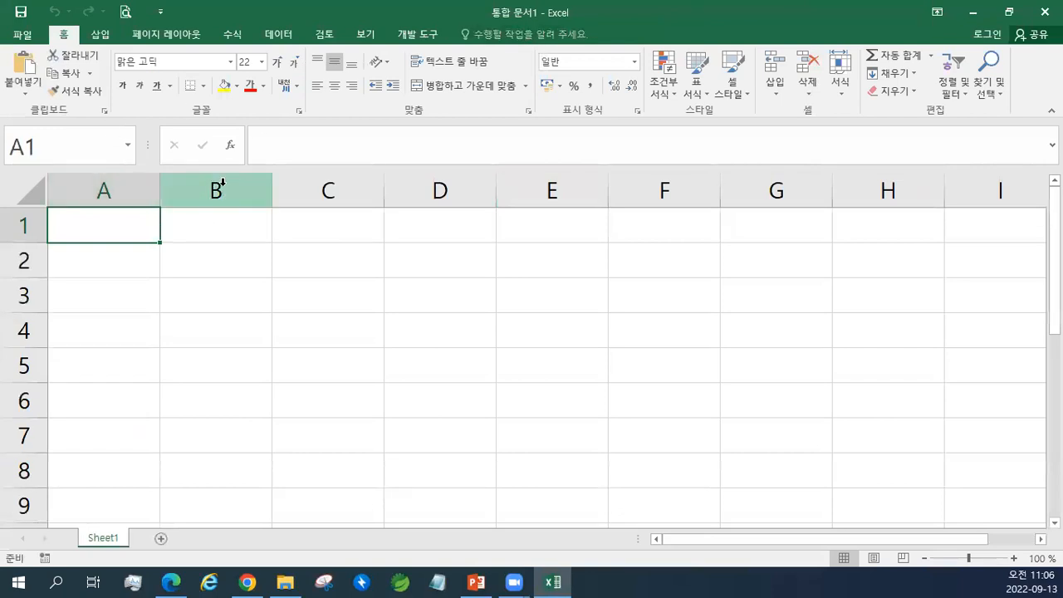
# - Set the default font size for new workbooks to 16 in the Excel options
pyautogui.click(34, 40)
pyautogui.click(36, 424)
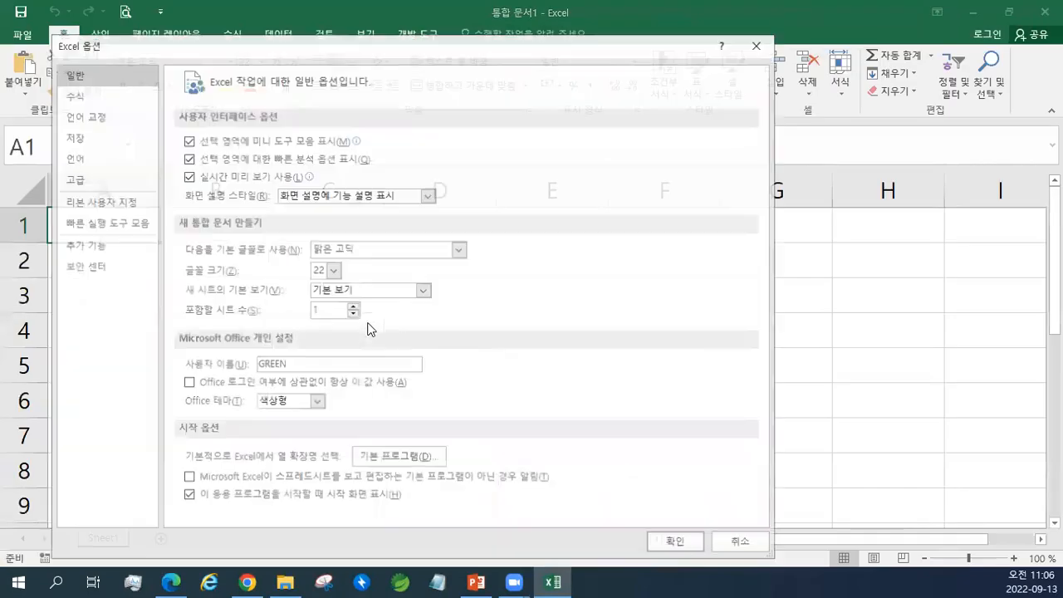
pyautogui.click(332, 269)
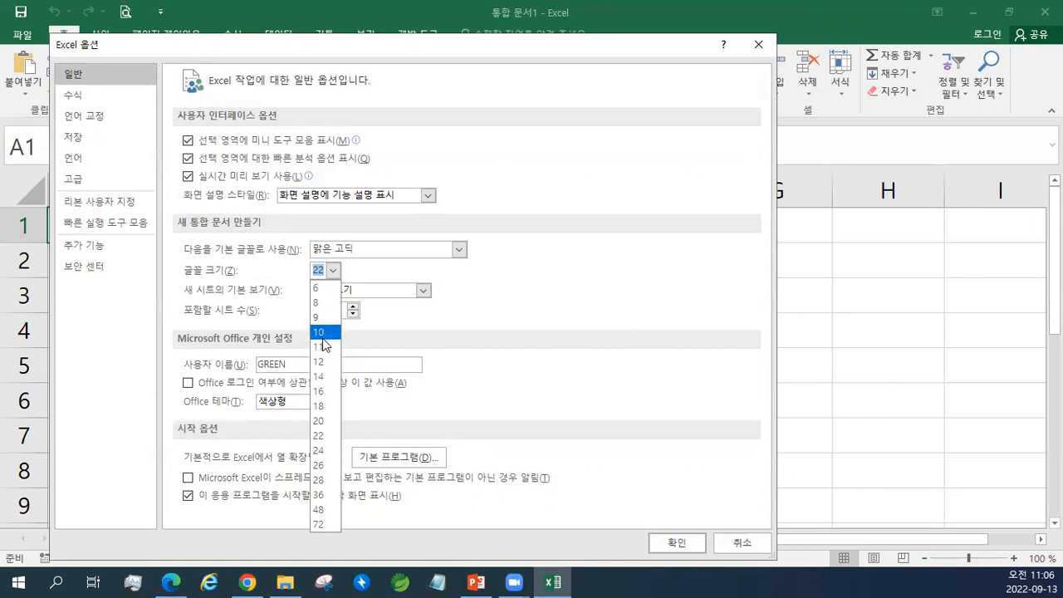
pyautogui.click(321, 392)
pyautogui.click(677, 543)
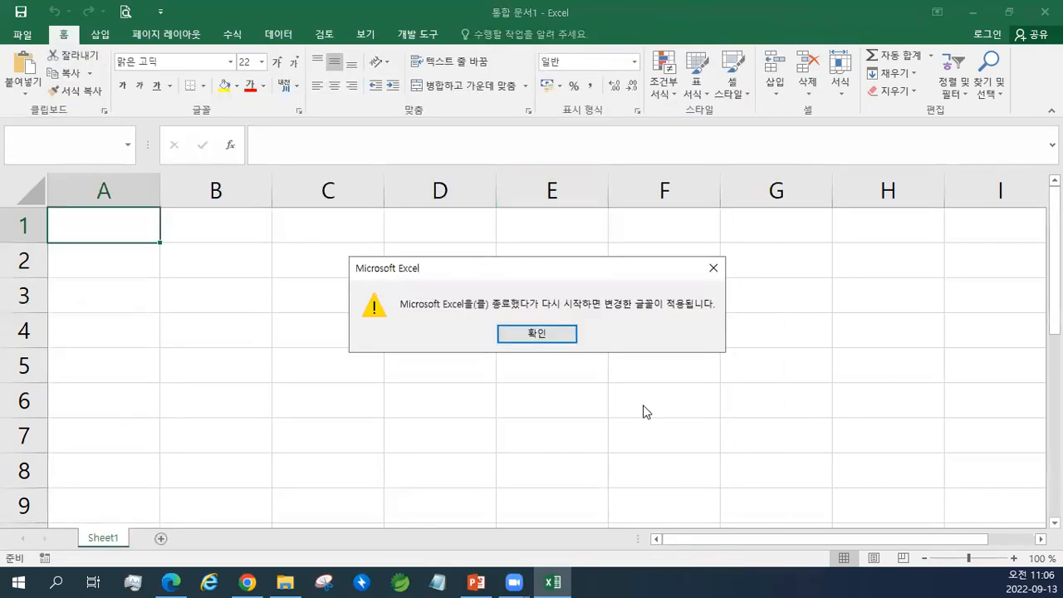
pyautogui.click(536, 333)
# - Restart Excel and create a blank workbook
pyautogui.click(1045, 11)
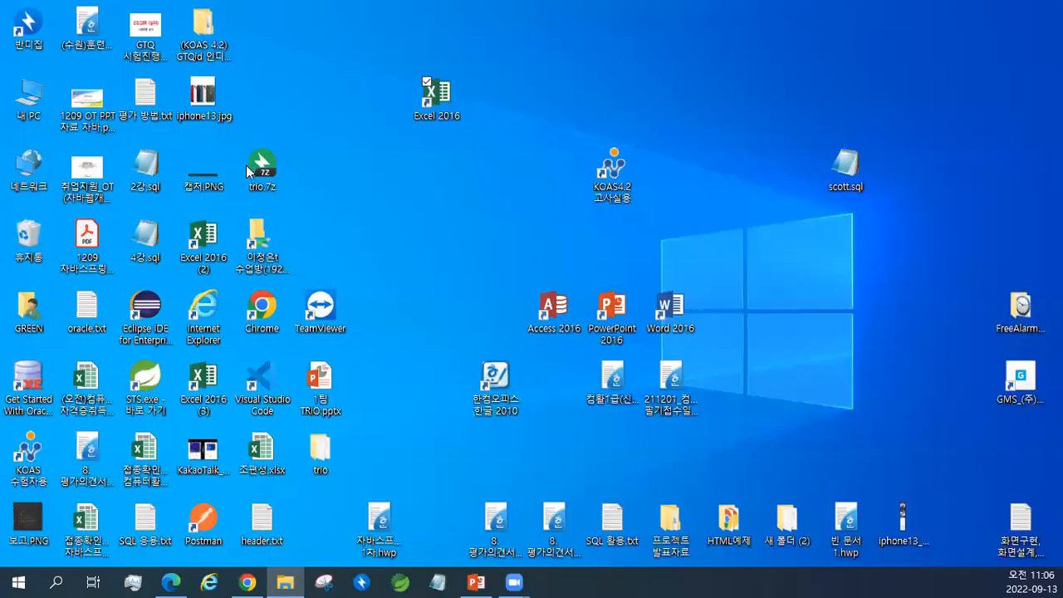
pyautogui.doubleClick(428, 104)
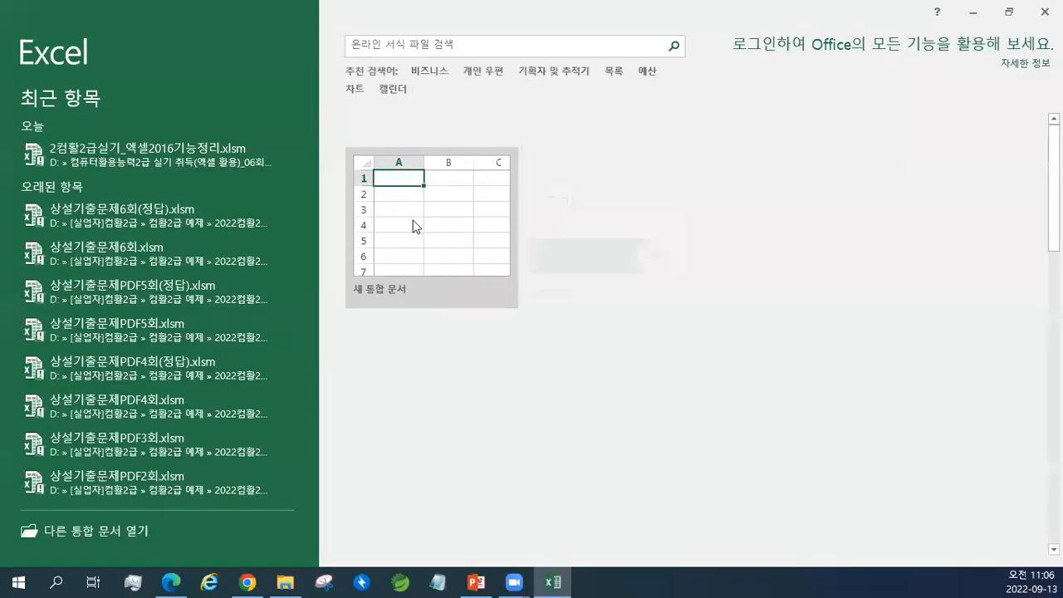
pyautogui.click(415, 228)
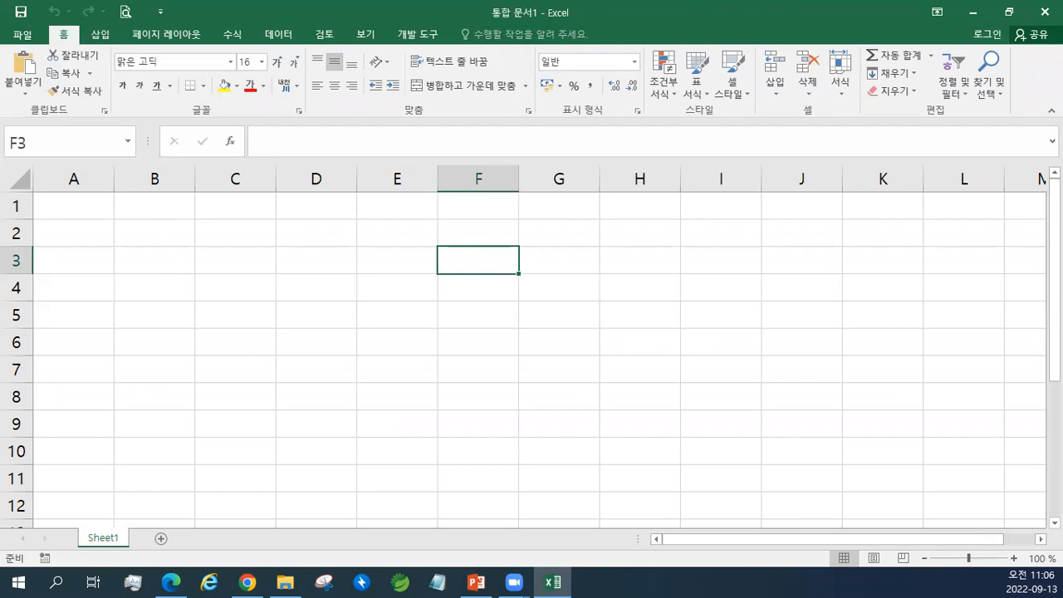
# - Hide the worksheet's gridlines and show them again
pyautogui.hotkey('alt', 'Tab')
pyautogui.hotkey('alt', 'Tab')
pyautogui.click(357, 35)
pyautogui.click(214, 93)
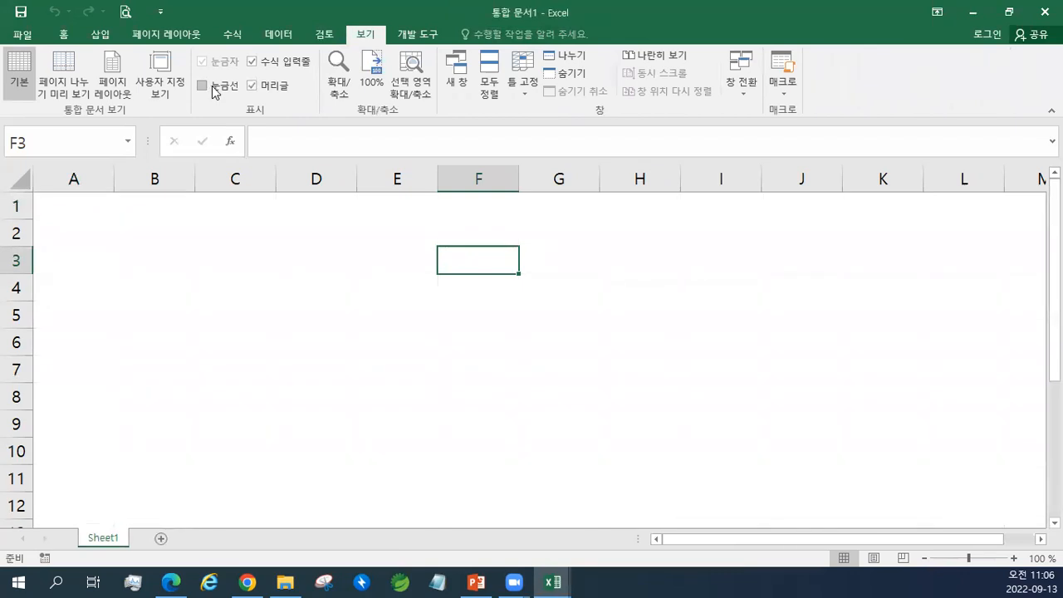
pyautogui.click(214, 93)
pyautogui.click(214, 92)
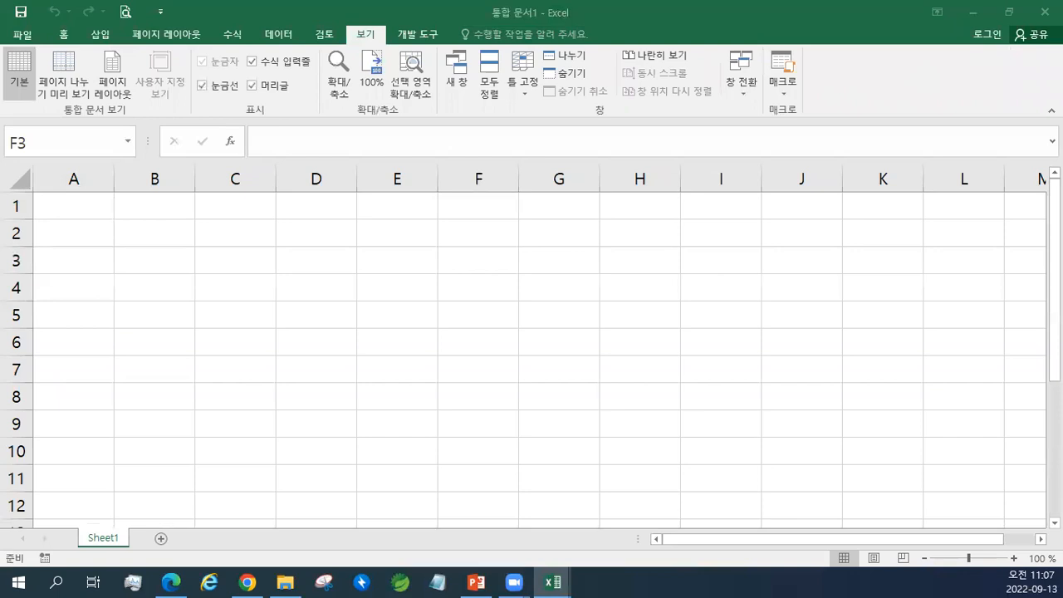
# - Enter "엑셀 실행 : 바탕화면 >> 작업표시줄 >> 시작 >> Excel 2016 클릭" in cell B2
pyautogui.click(147, 232)
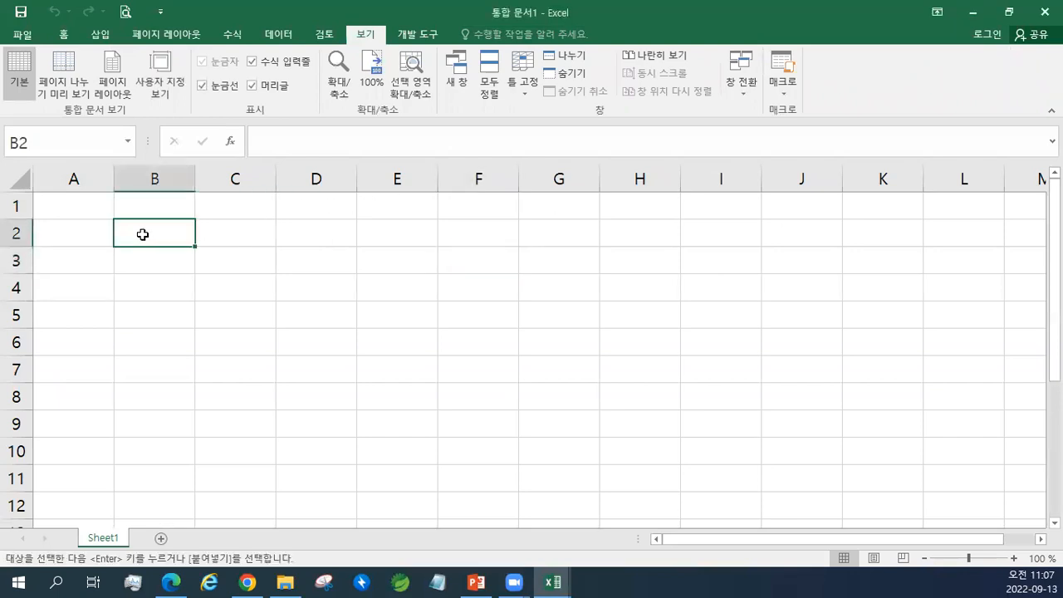
pyautogui.write('엑셀 실행 : 바탕화면 >> 작업표시줄 >> 시작 >> Excel 2016 클릭')
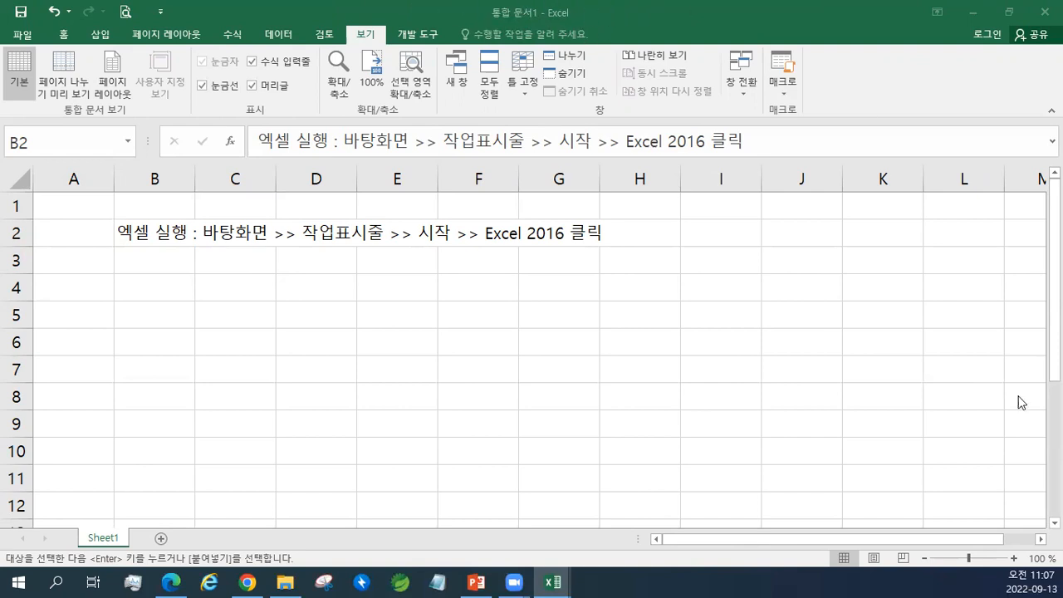
# - Paste "제목표시줄" into B4 and "파일 이름 표시" into D4, keeping values only without the source formatting
pyautogui.click(152, 283)
pyautogui.write('제목표시줄\t\t파일 이름 표시')
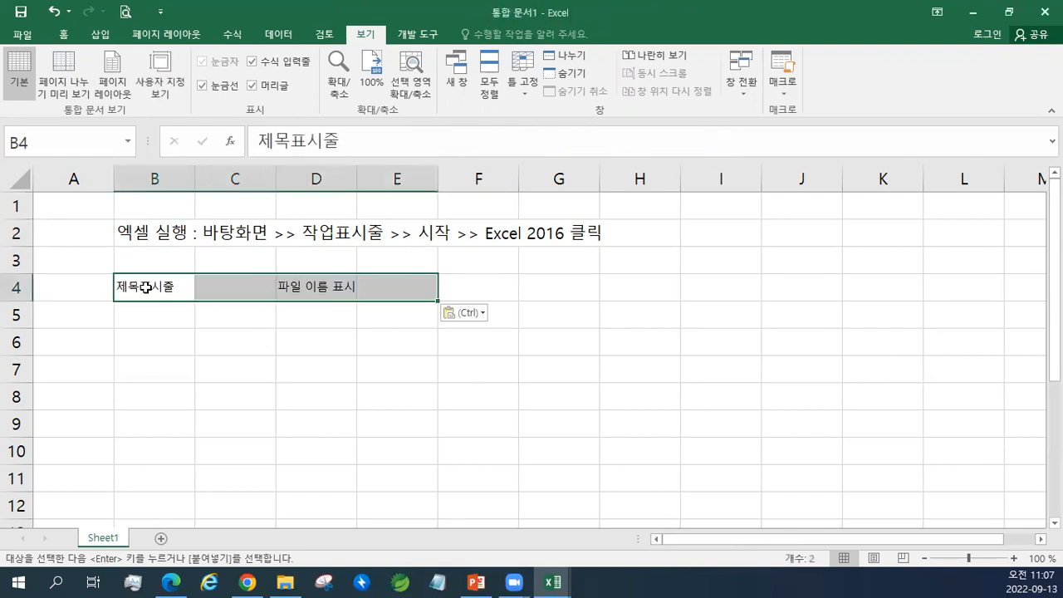
pyautogui.click(453, 315)
pyautogui.click(478, 376)
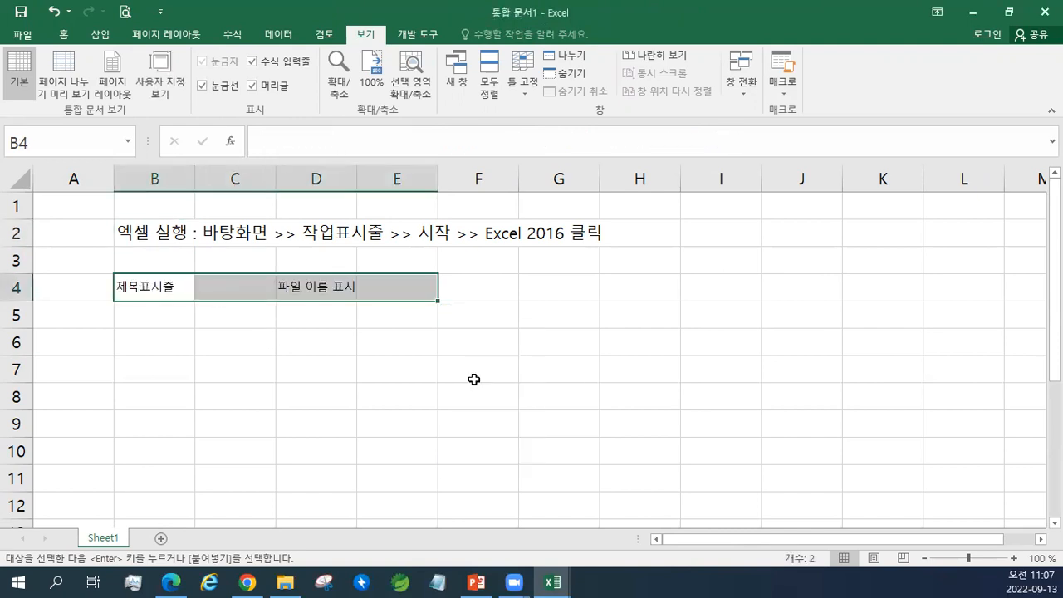
pyautogui.click(475, 316)
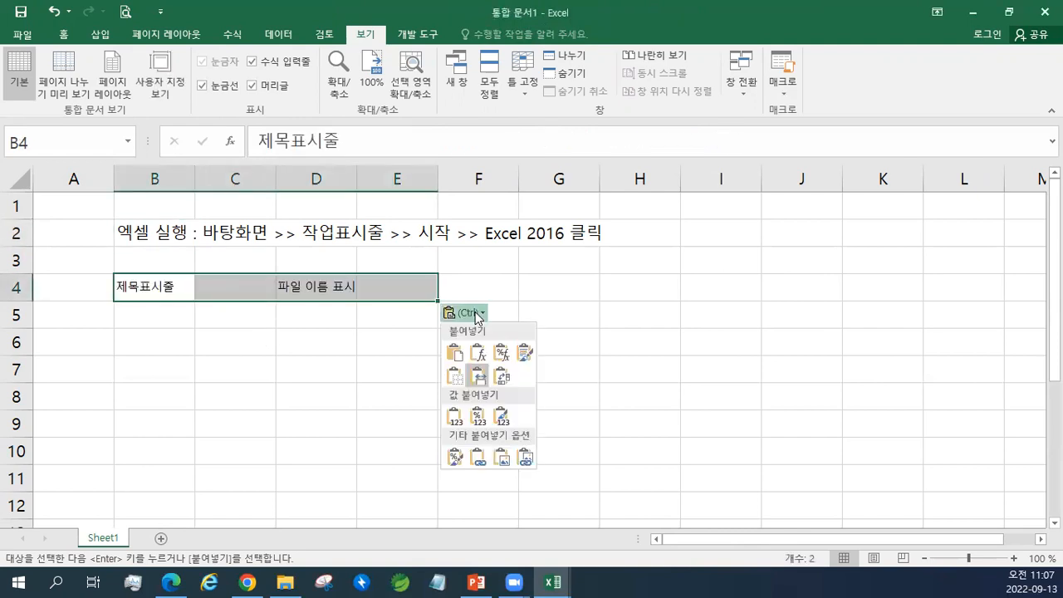
pyautogui.click(455, 420)
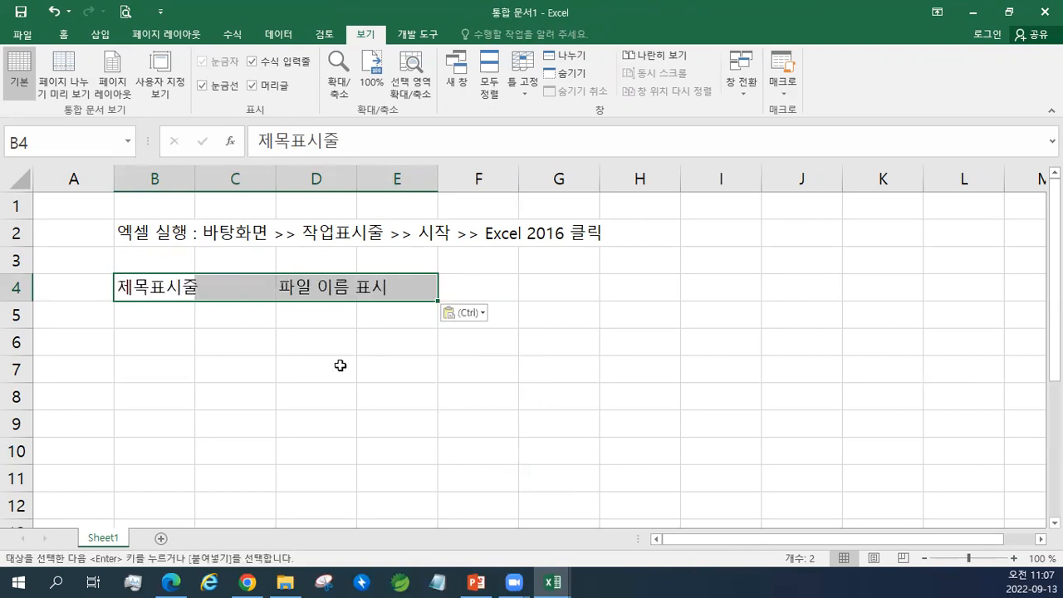
# - Paste "빠른 실행 도구 모음" into cell B5
pyautogui.click(299, 283)
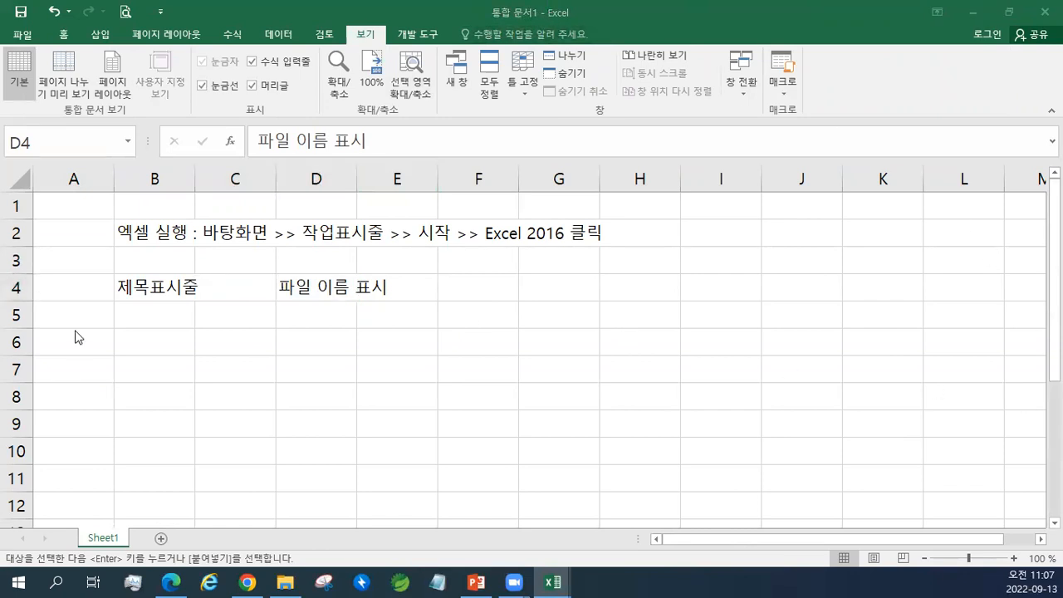
pyautogui.rightClick(137, 311)
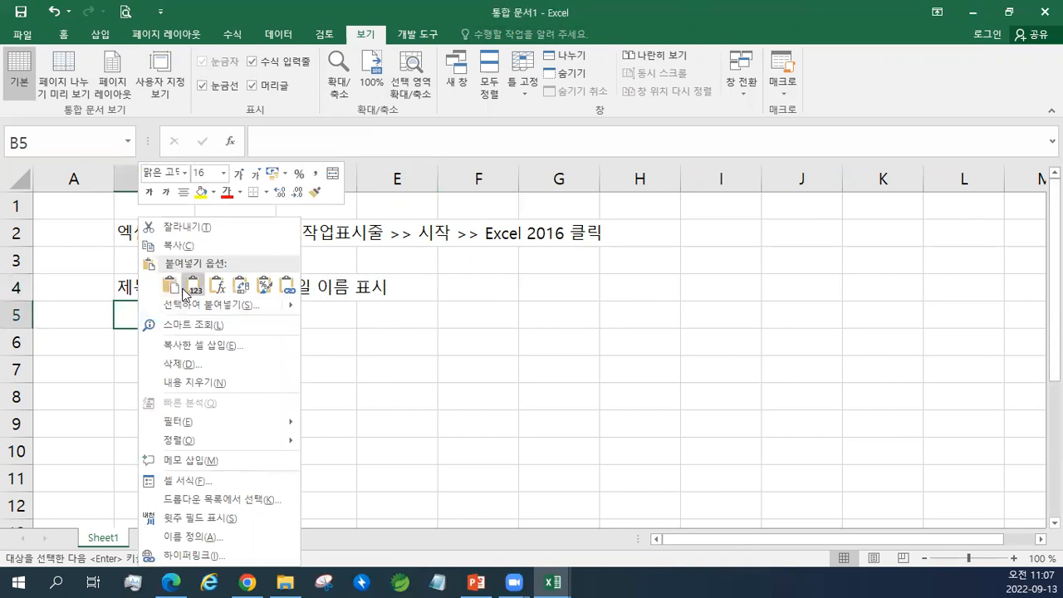
pyautogui.click(171, 285)
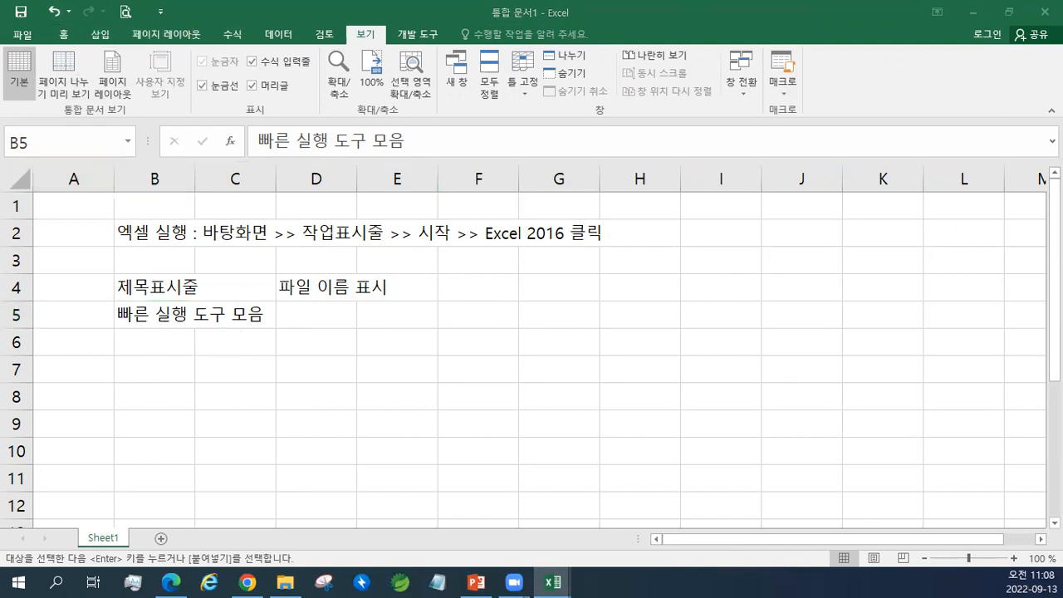
# - Paste "도구모음: 명령들의 모음" into cell C6, keeping values only without the source formatting
pyautogui.click(233, 338)
pyautogui.write('도구모음: 명령들의 모음')
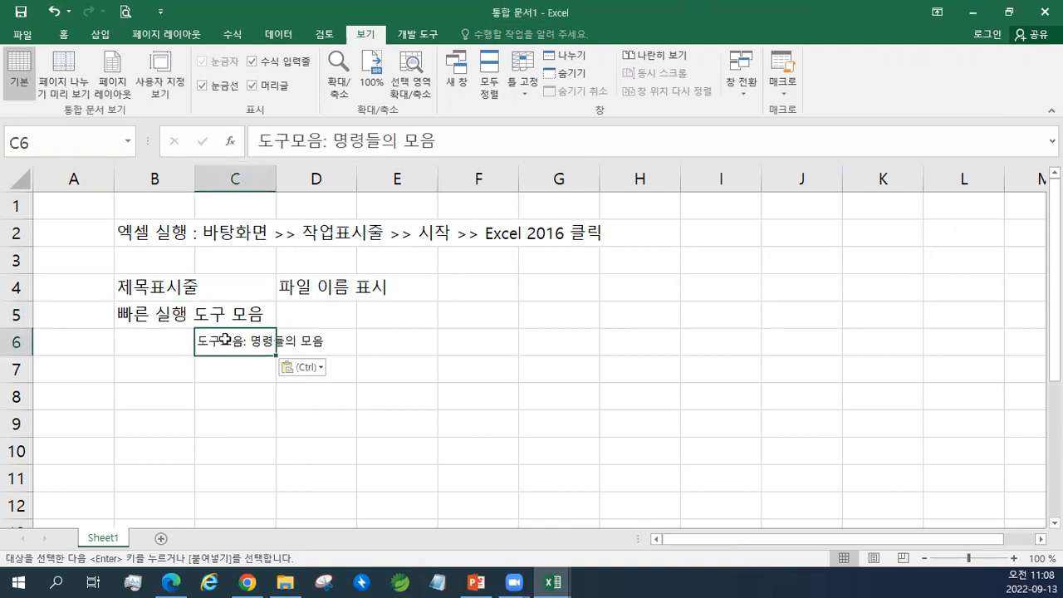
pyautogui.click(318, 367)
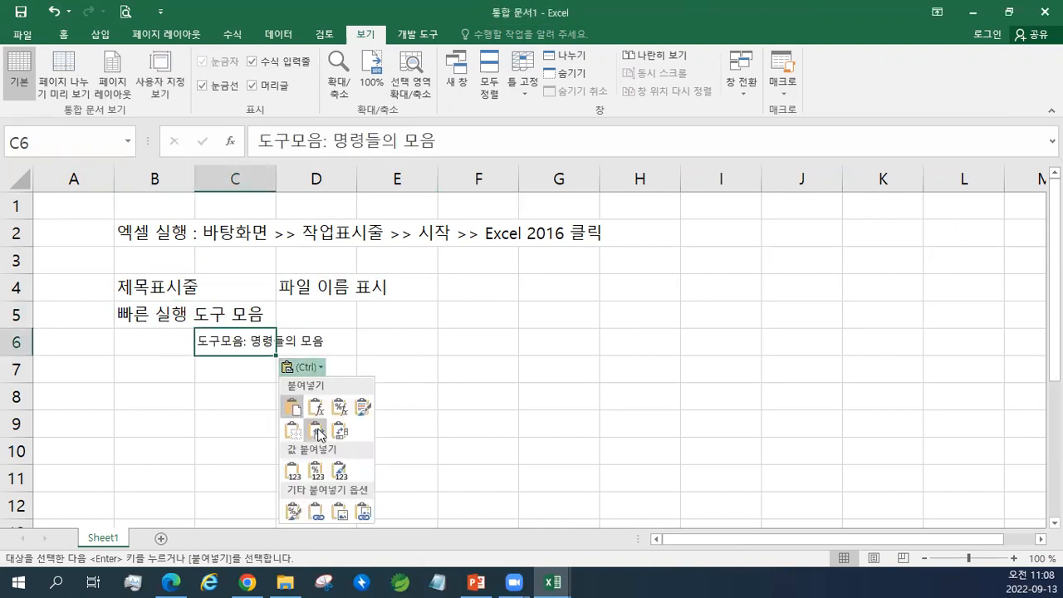
pyautogui.click(289, 473)
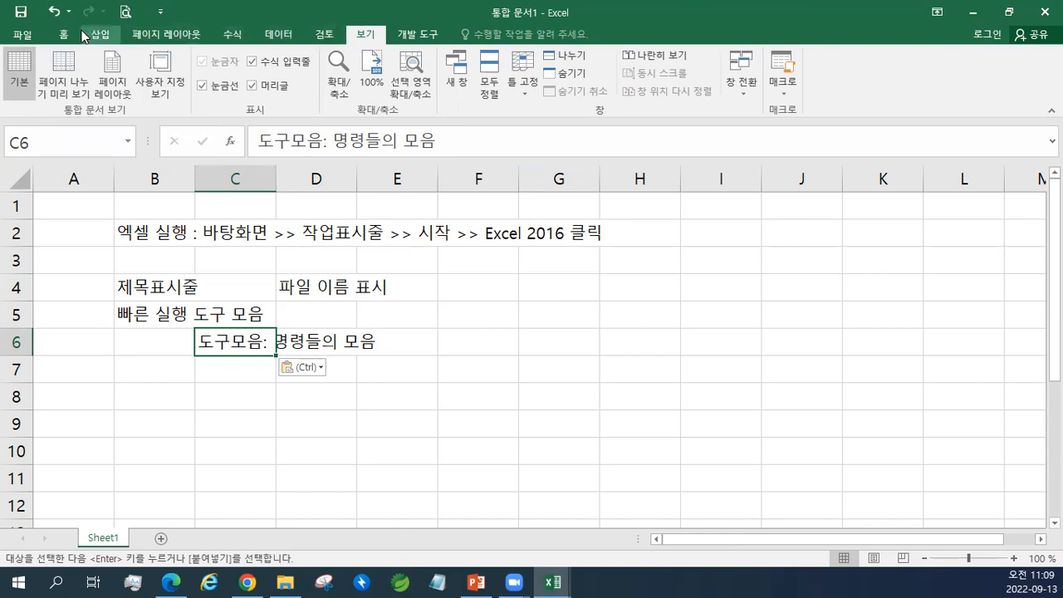
pyautogui.scroll(2, 117, 37)
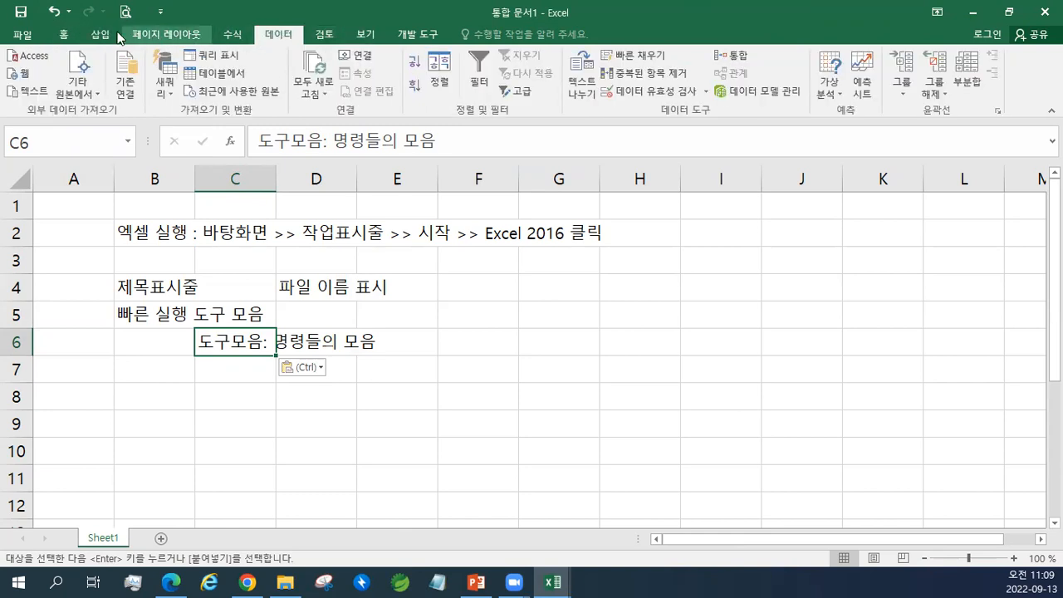
pyautogui.scroll(4, 77, 38)
pyautogui.scroll(-1, 77, 40)
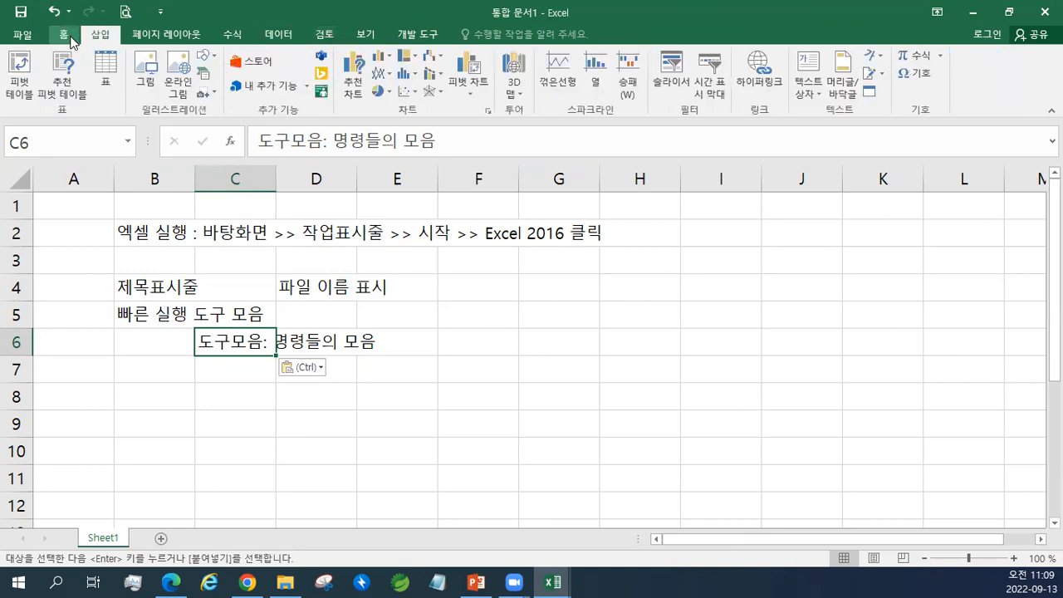
pyautogui.click(71, 42)
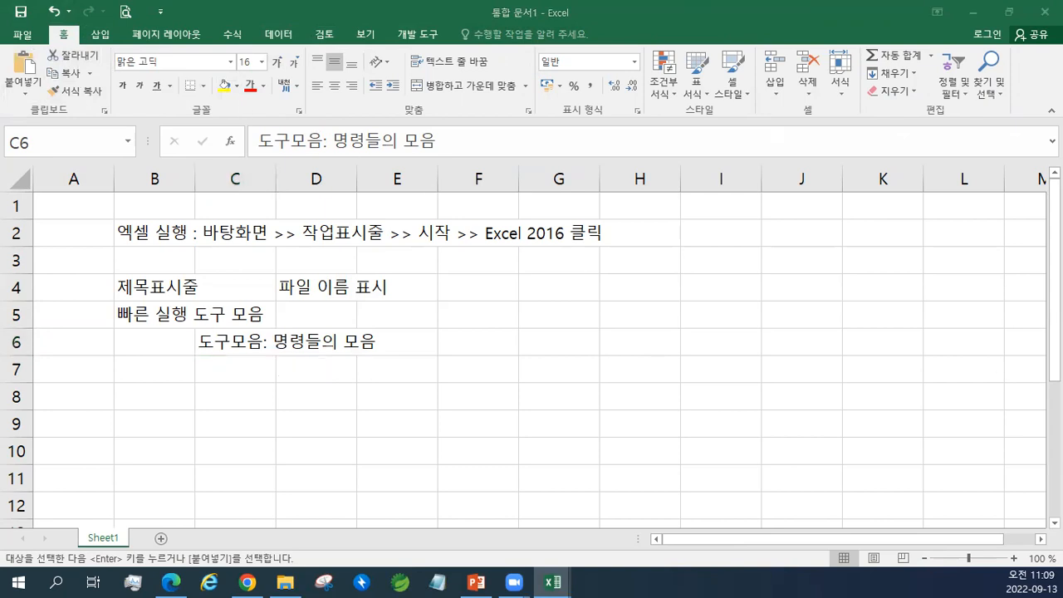
# - Paste "리본메뉴", "탭", "그룹" and "명령(단추)" into B7:E7 and "목록단추" into E8, keeping values only
pyautogui.click(150, 374)
pyautogui.write('리본메뉴\t탭\t그룹\t명령(단추) \t\t\t목록단추')
pyautogui.click(465, 422)
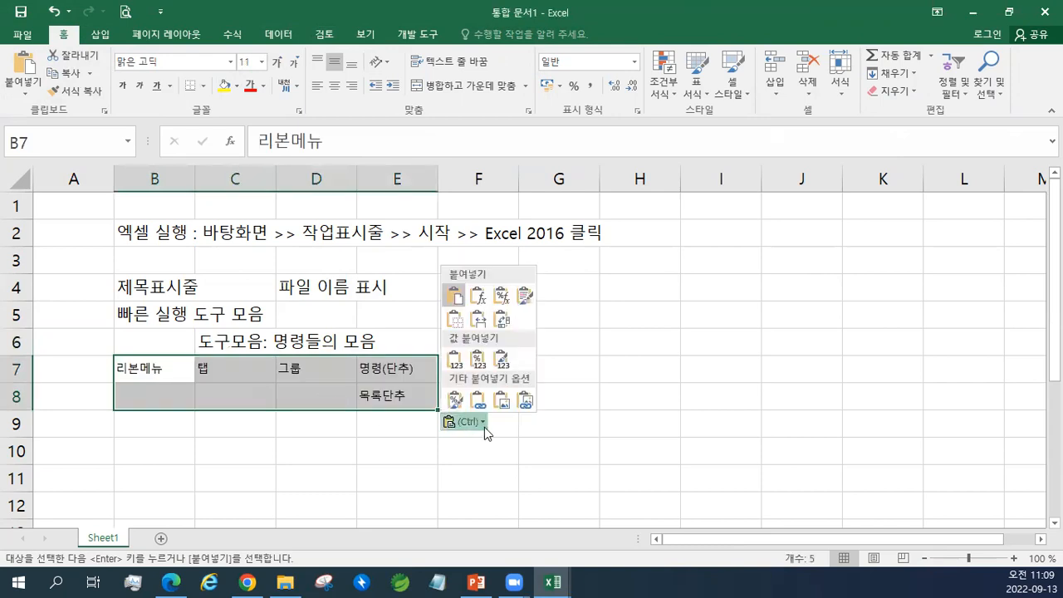
pyautogui.click(454, 359)
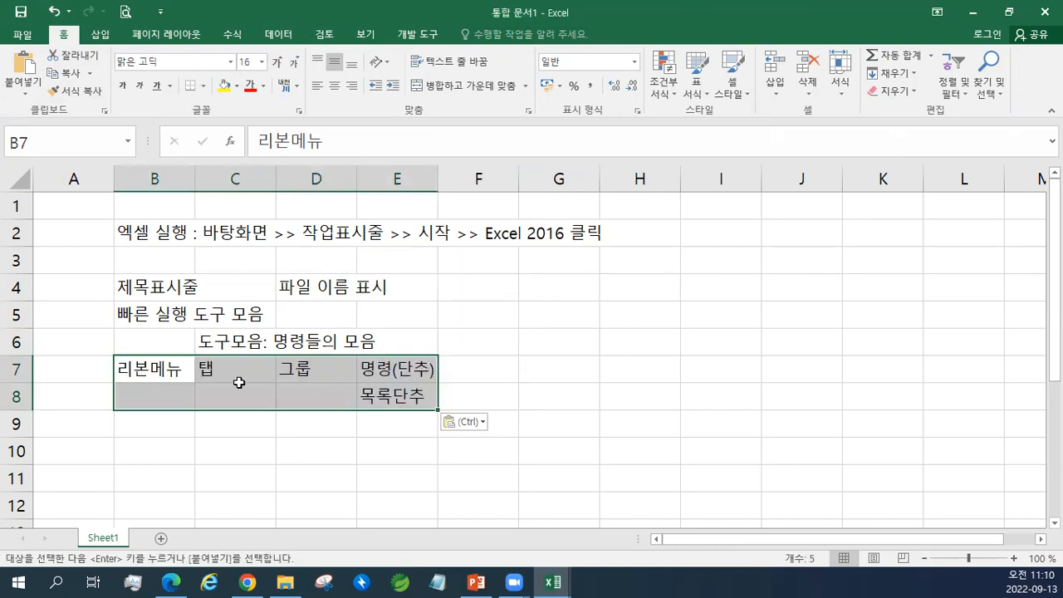
# - Examine the ribbon notes in row 7 alongside the font group's commands, including the border and underline option lists
pyautogui.click(160, 369)
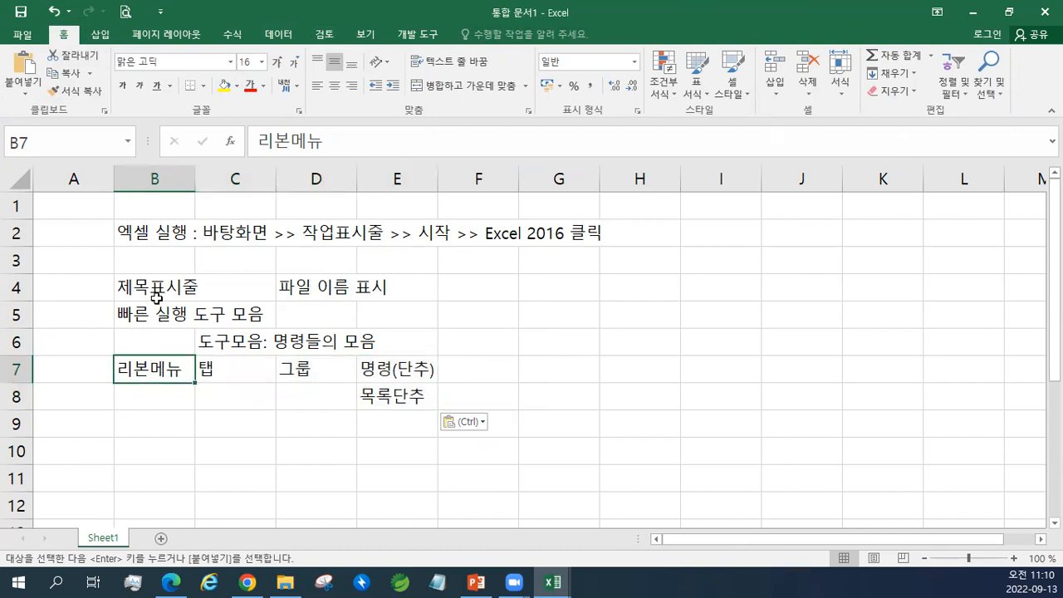
pyautogui.scroll(-1, 156, 297)
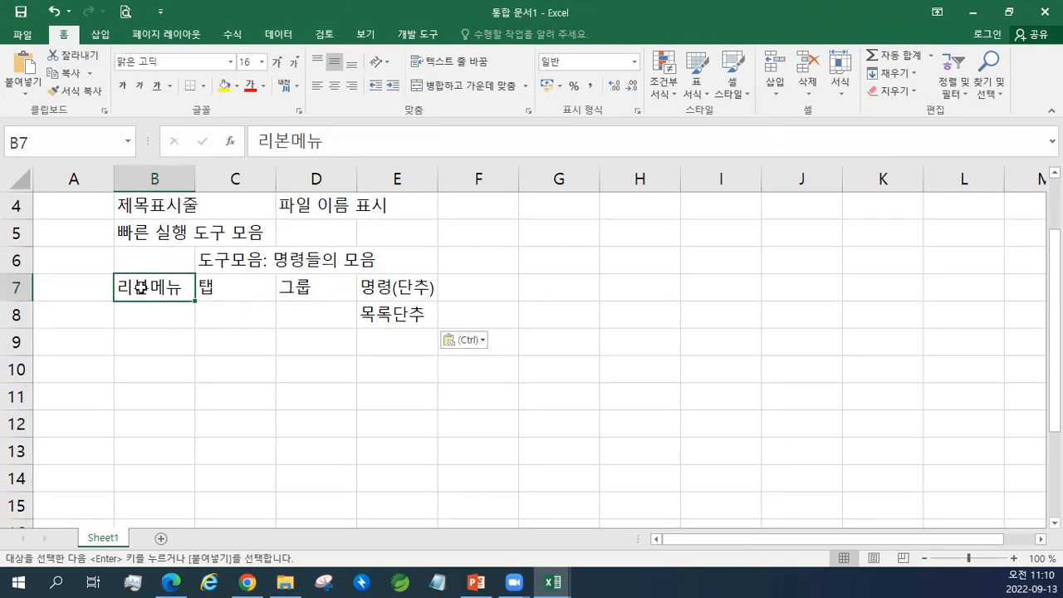
pyautogui.click(62, 297)
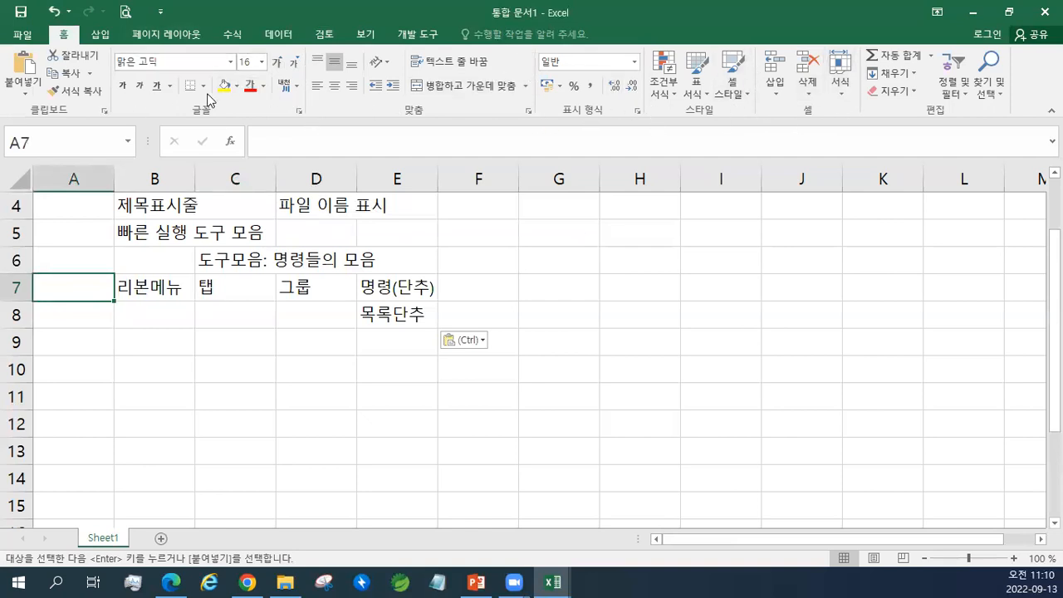
pyautogui.click(230, 292)
pyautogui.click(322, 296)
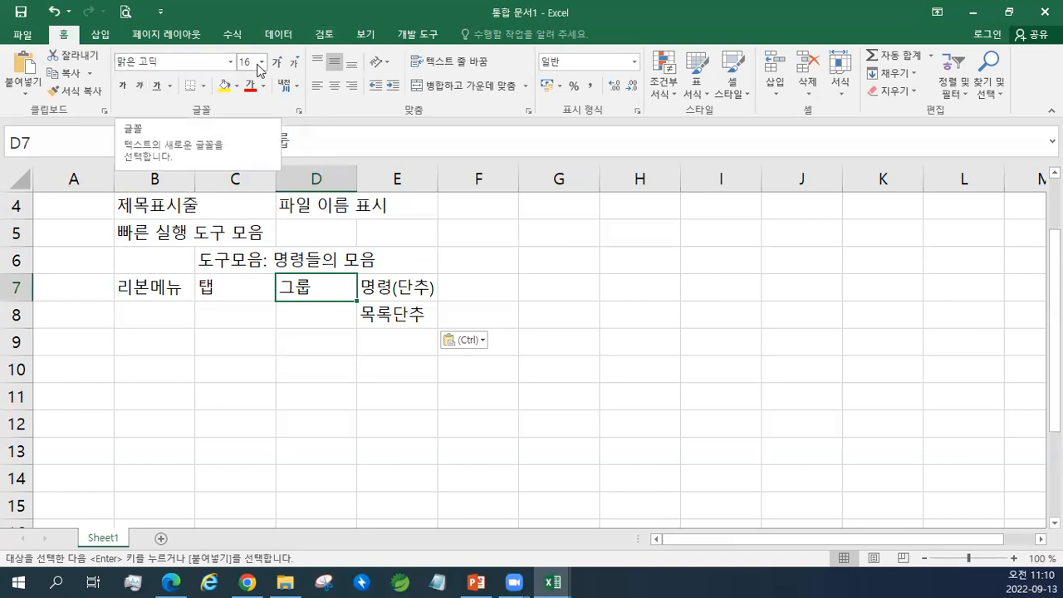
pyautogui.click(205, 87)
pyautogui.click(204, 86)
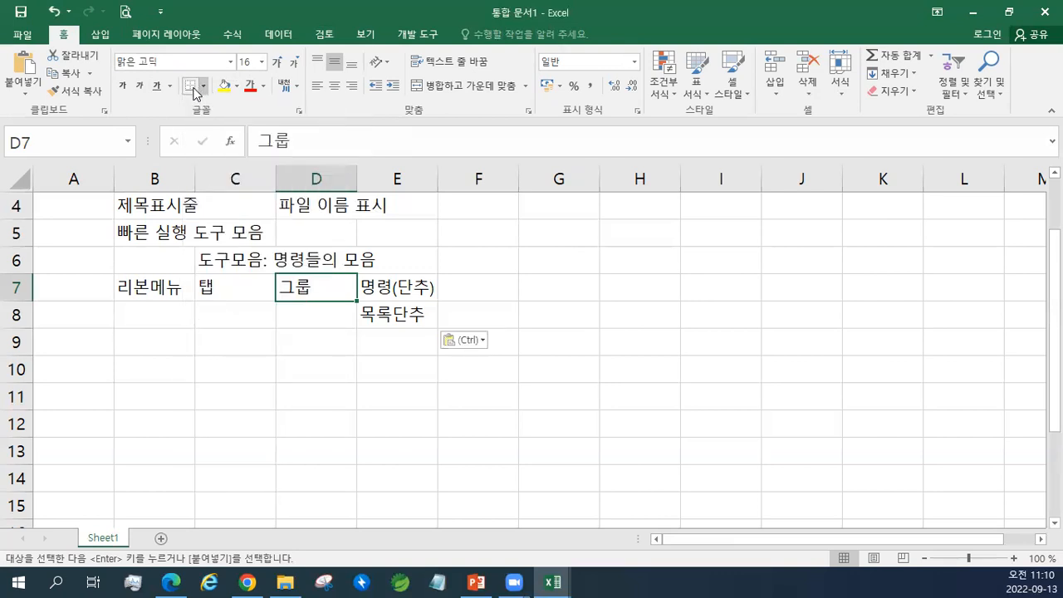
pyautogui.click(170, 86)
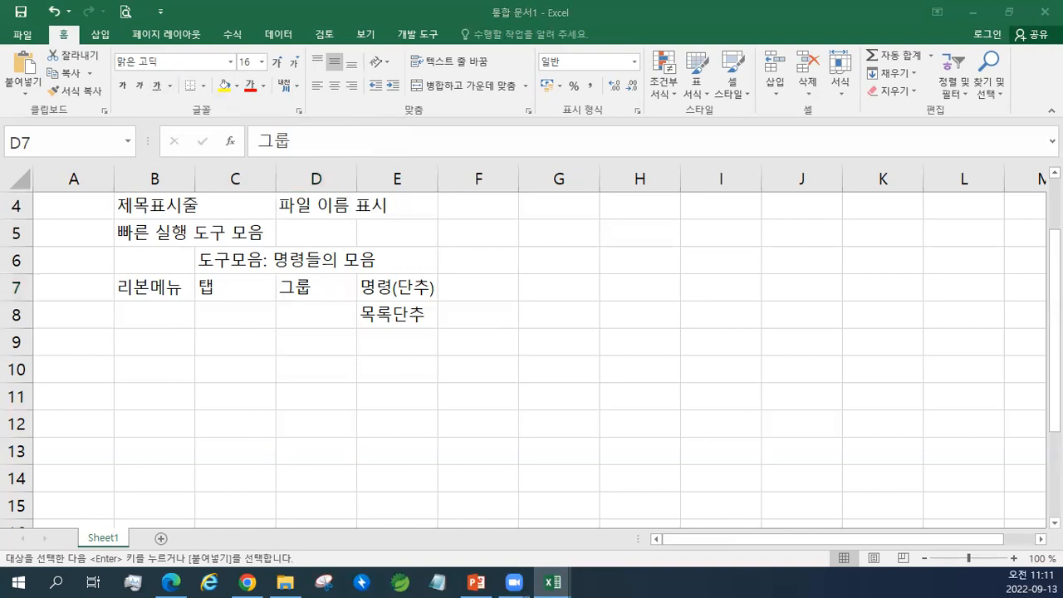
# - Paste "상태 표시줄", "보기 전환 도구 모음", "화면 확대/축소 도구 모음" and "수평/수직 이동 막대/단추" into B9:B12, keeping values only
pyautogui.click(152, 340)
pyautogui.write('상태 표시줄 보기 전환 도구 모음 화면 확대/축소 도구 모음 수평/수직 이동 막대/단추')
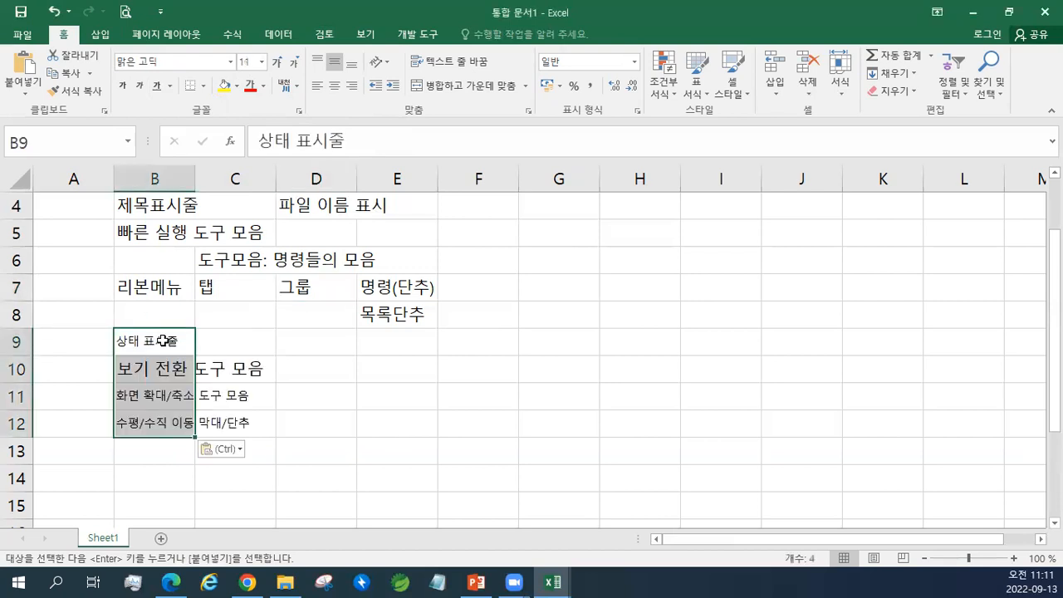
pyautogui.click(226, 450)
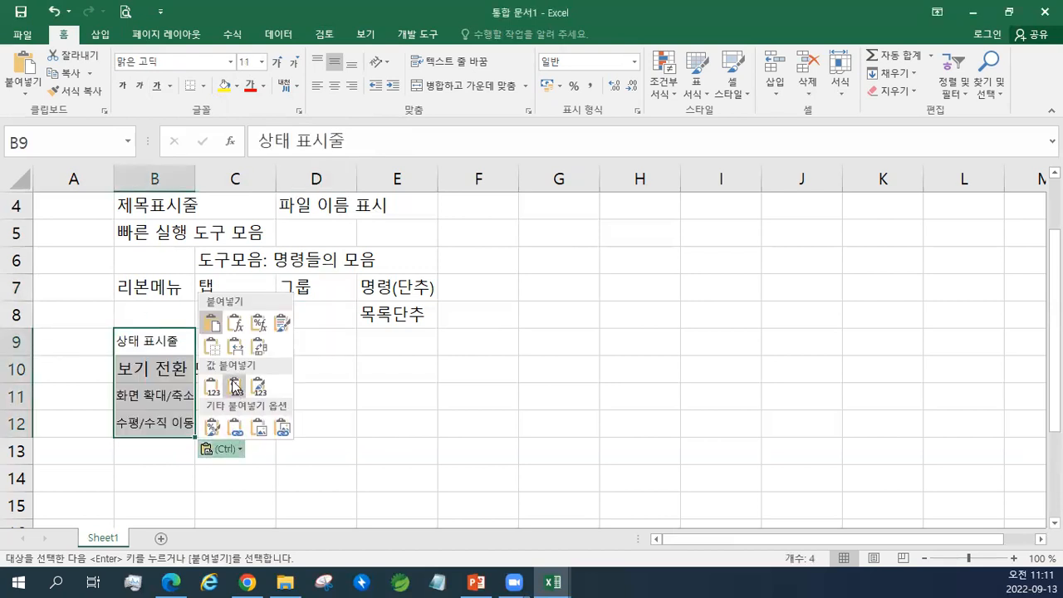
pyautogui.click(208, 396)
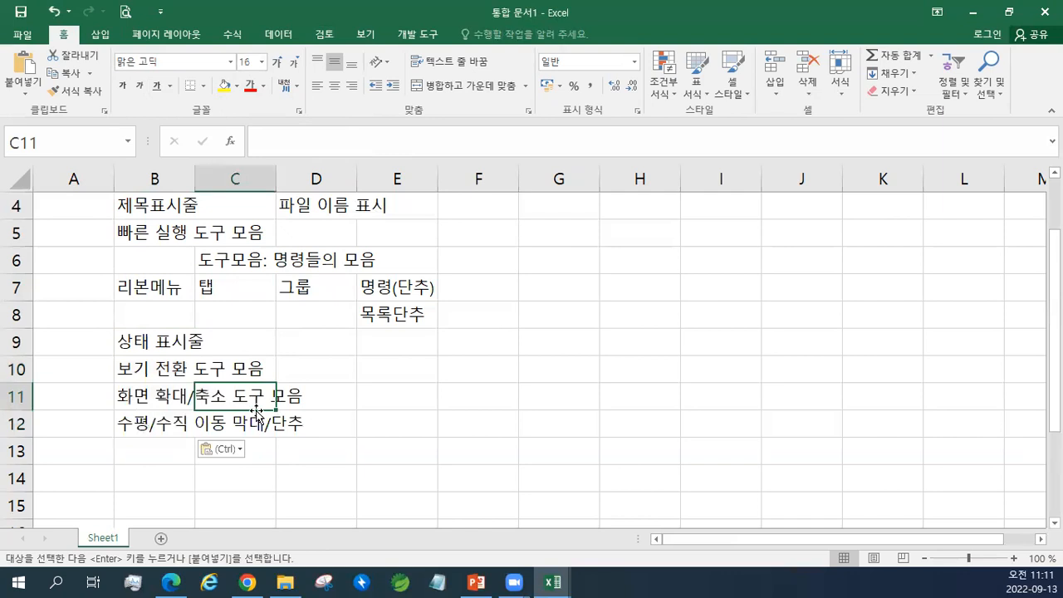
# - Restore the workbook window to its smaller size and cancel the pending copy
pyautogui.scroll(-1, 257, 411)
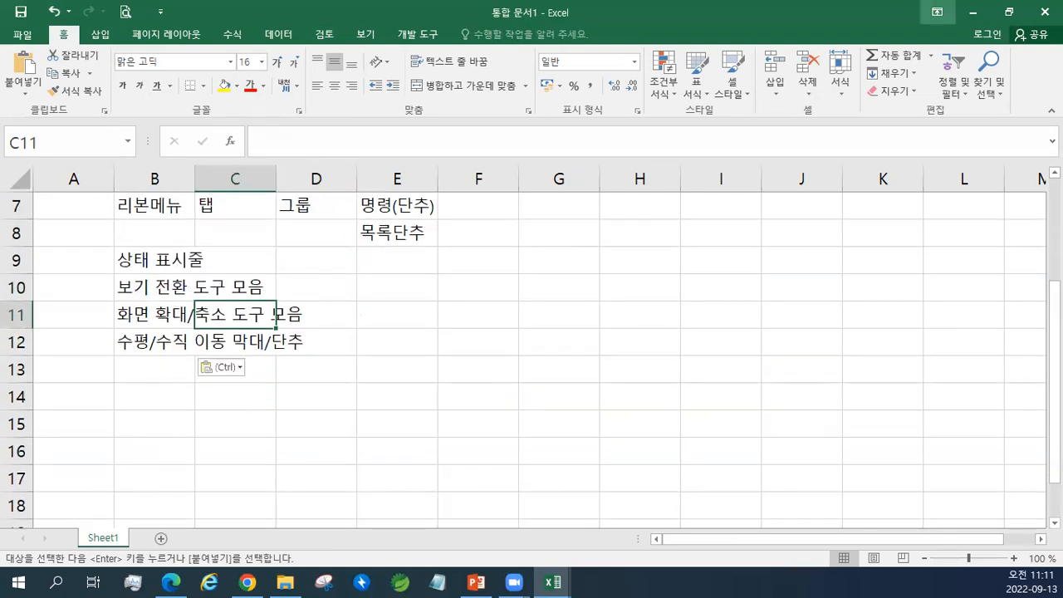
pyautogui.click(1009, 11)
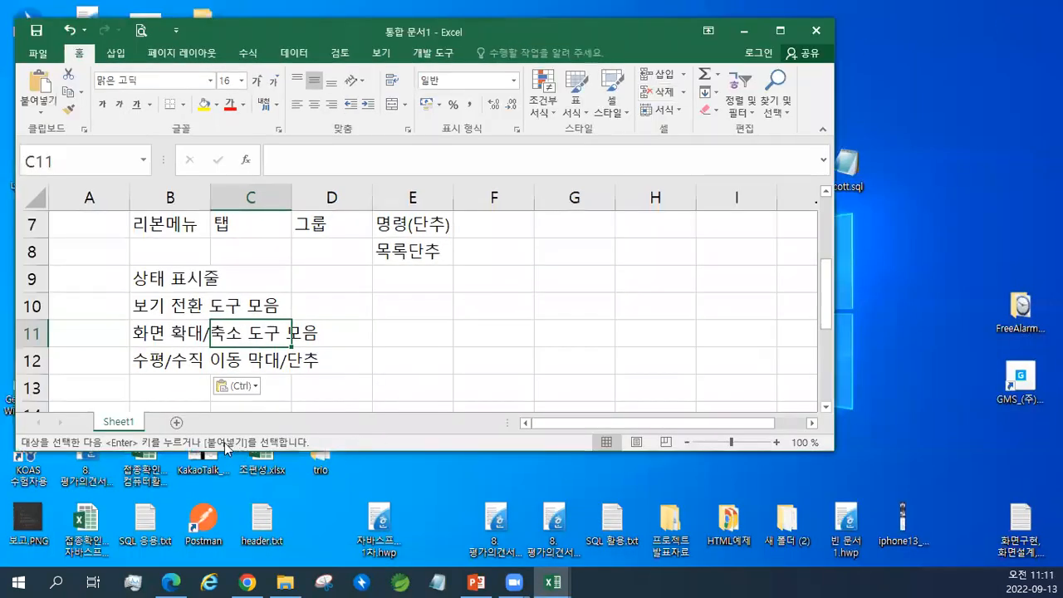
pyautogui.click(166, 394)
pyautogui.press('Escape')
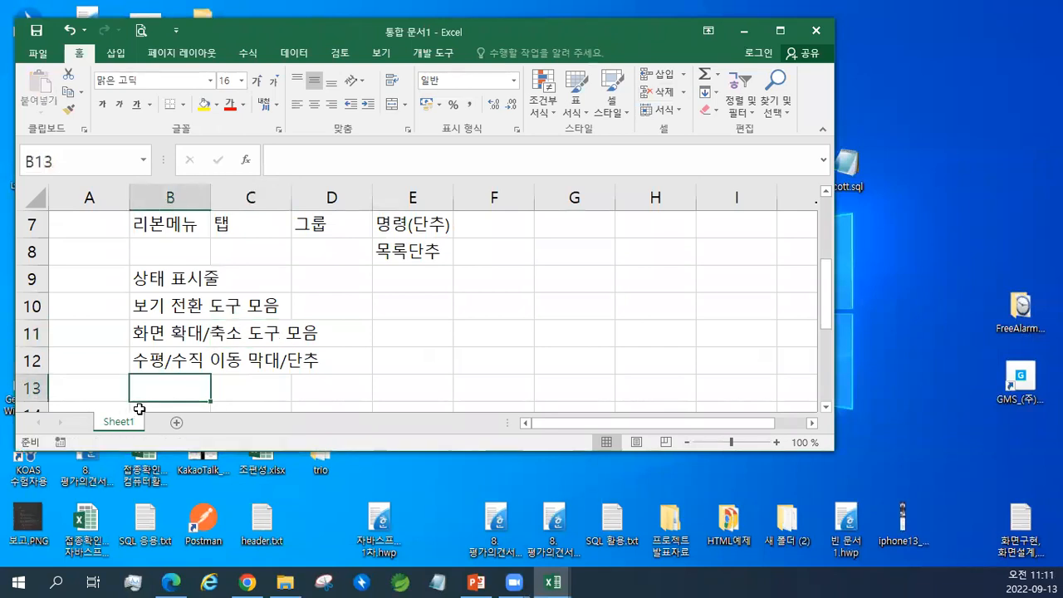
pyautogui.scroll(-1, 133, 384)
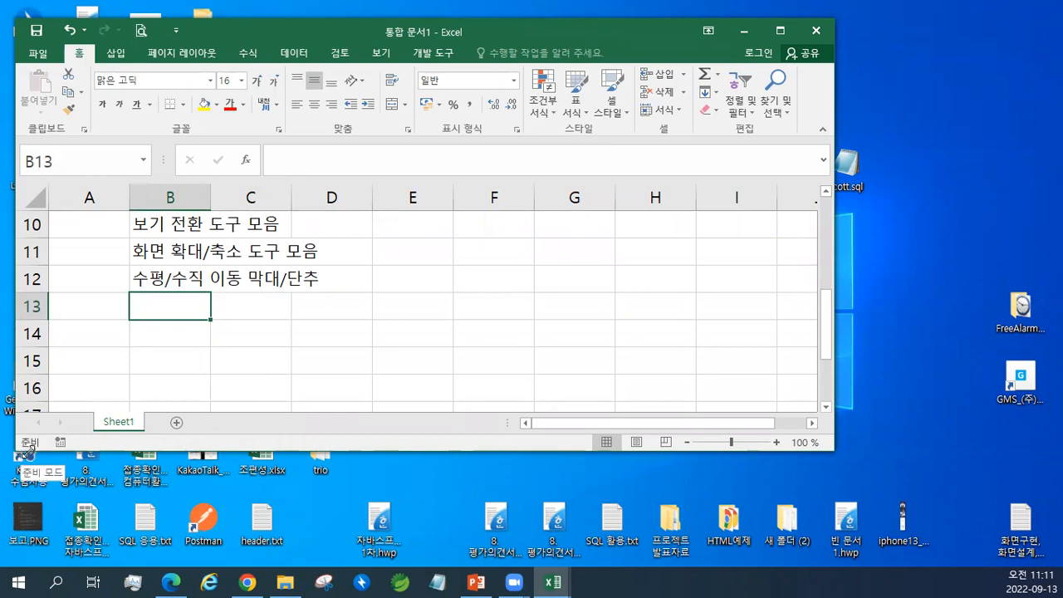
pyautogui.click(94, 341)
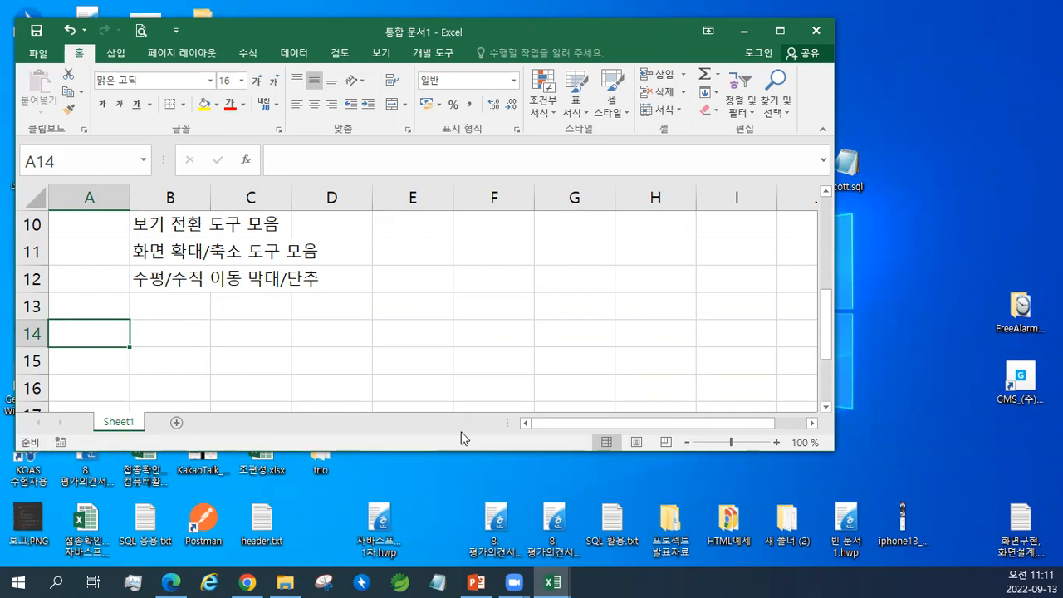
pyautogui.click(826, 191)
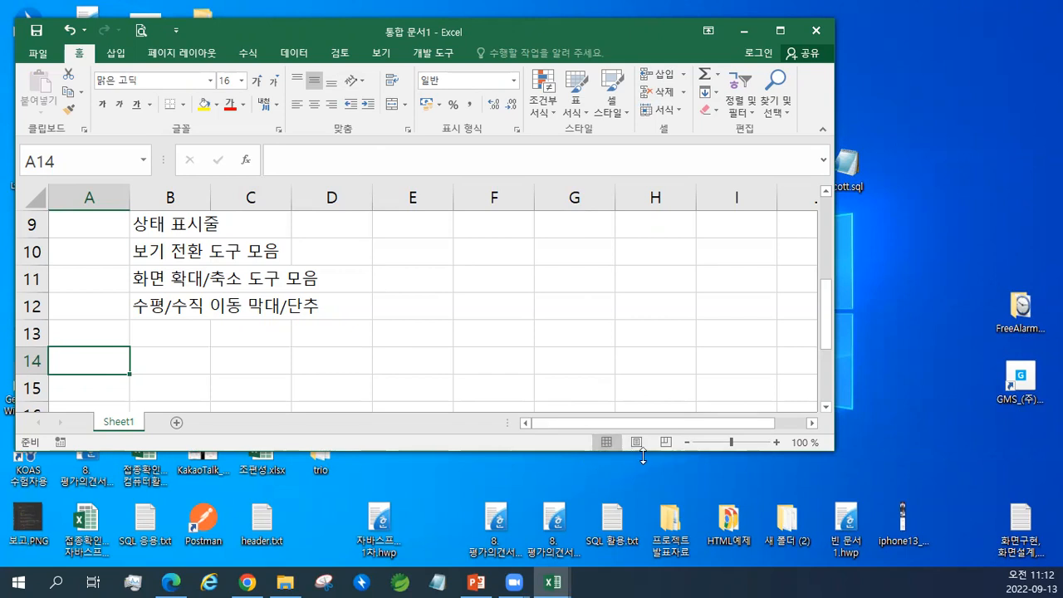
# - Zoom the worksheet out step by step to 10 %
pyautogui.click(687, 443)
pyautogui.click(687, 443)
pyautogui.click(687, 443)
pyautogui.click(687, 443)
pyautogui.click(687, 442)
pyautogui.click(687, 442)
pyautogui.click(687, 443)
pyautogui.click(687, 443)
pyautogui.click(687, 443)
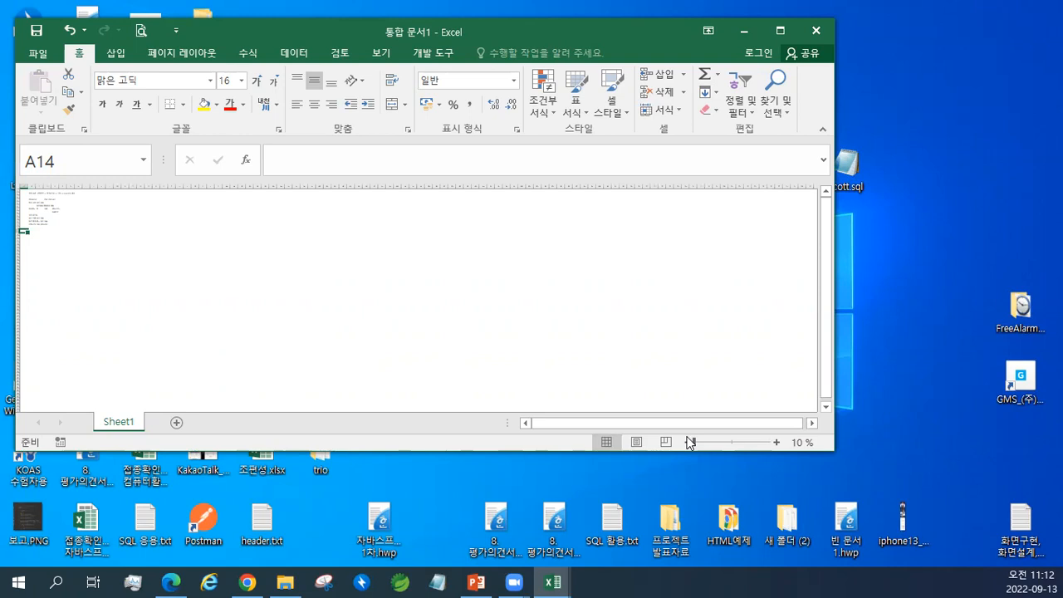
# - Zoom the worksheet in step by step to 400 %
pyautogui.click(778, 442)
pyautogui.click(777, 443)
pyautogui.click(777, 442)
pyautogui.click(779, 442)
pyautogui.click(778, 442)
pyautogui.click(778, 441)
pyautogui.click(779, 442)
pyautogui.click(779, 442)
pyautogui.click(778, 442)
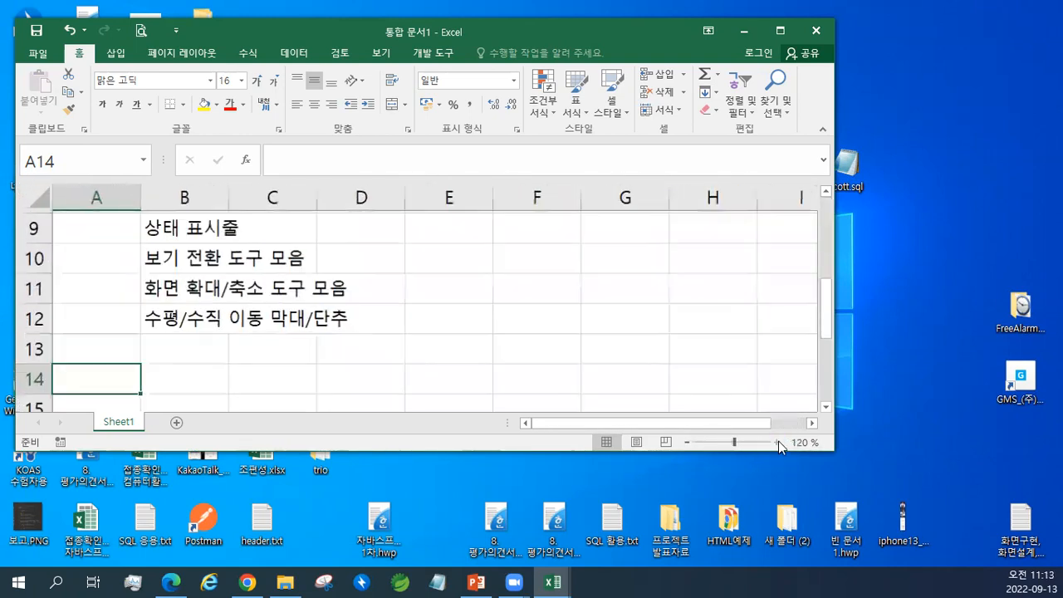
pyautogui.click(778, 442)
pyautogui.click(779, 442)
pyautogui.click(778, 442)
pyautogui.click(778, 442)
pyautogui.click(779, 442)
pyautogui.click(779, 442)
pyautogui.click(778, 442)
pyautogui.click(778, 442)
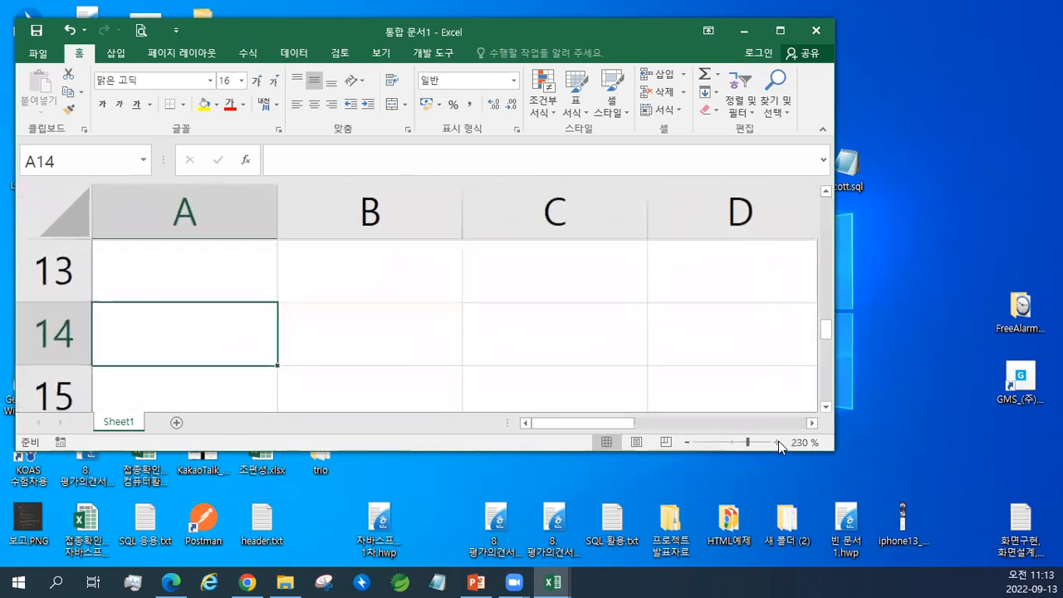
pyautogui.click(778, 442)
pyautogui.click(778, 442)
pyautogui.click(779, 441)
pyautogui.click(780, 441)
pyautogui.click(780, 441)
pyautogui.click(779, 441)
pyautogui.click(779, 441)
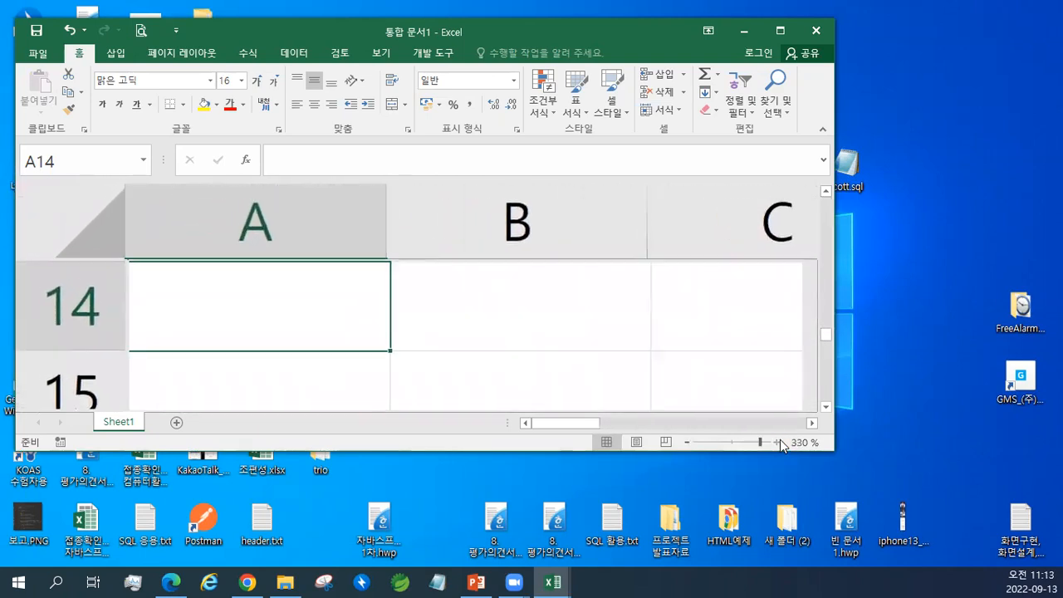
pyautogui.click(780, 441)
pyautogui.click(779, 441)
pyautogui.click(779, 441)
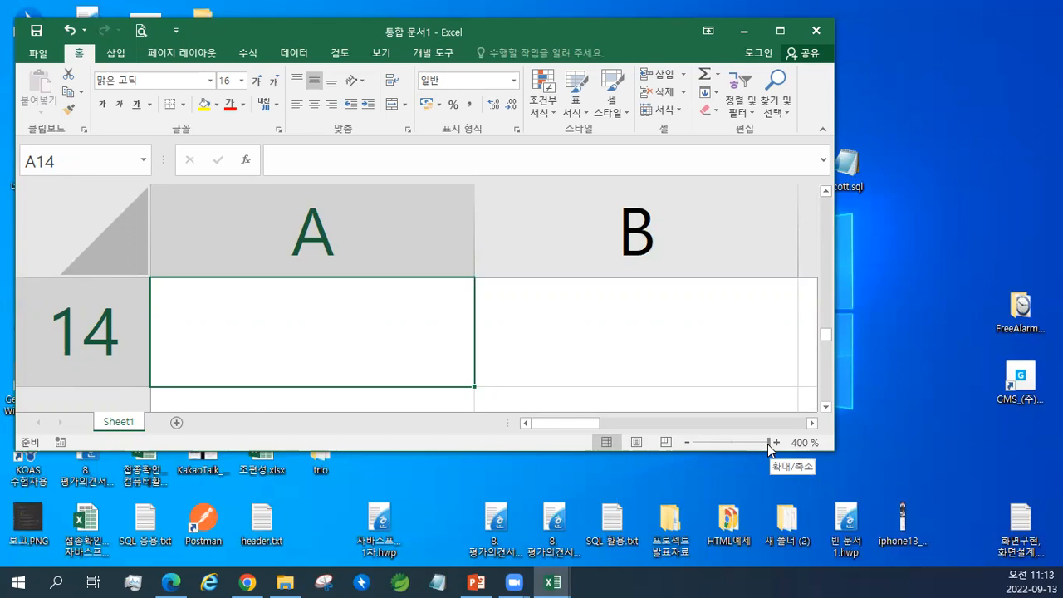
# - Set the worksheet zoom to 80 % and maximize the workbook window
pyautogui.moveTo(762, 449); pyautogui.dragTo(771, 359)
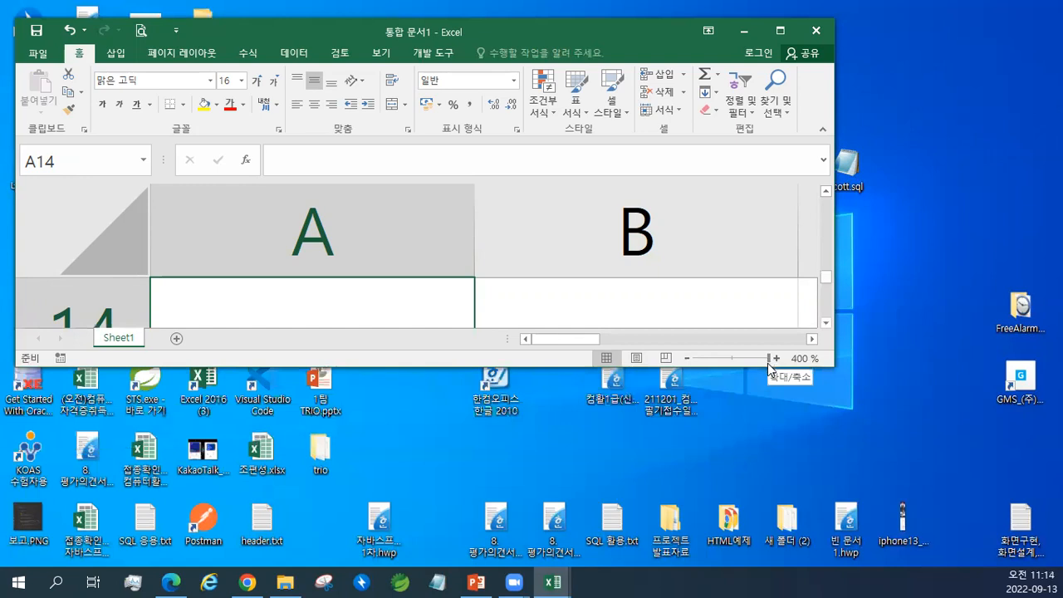
pyautogui.moveTo(768, 358); pyautogui.dragTo(721, 358)
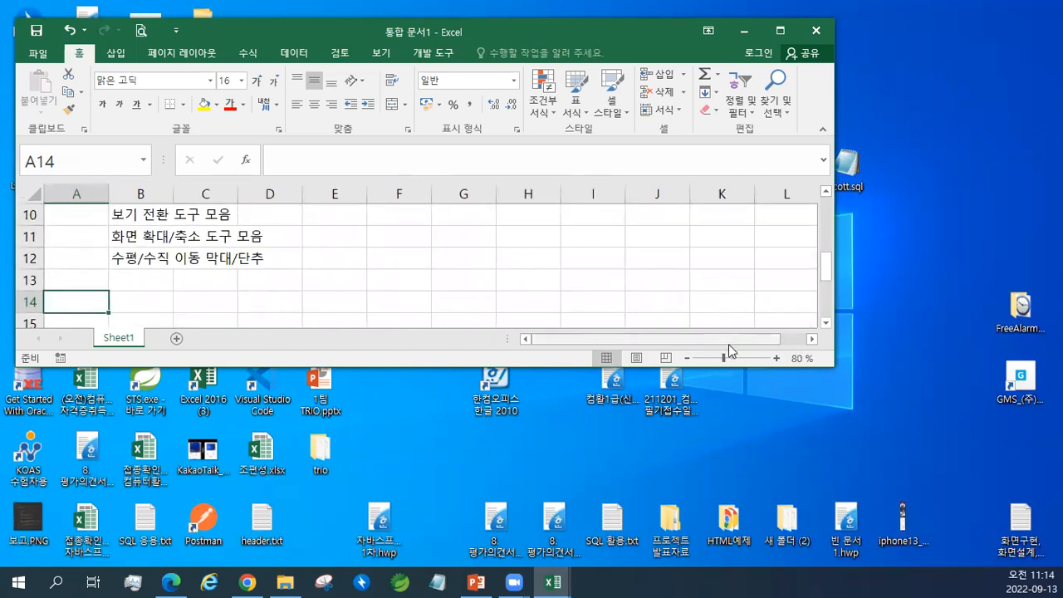
pyautogui.click(780, 31)
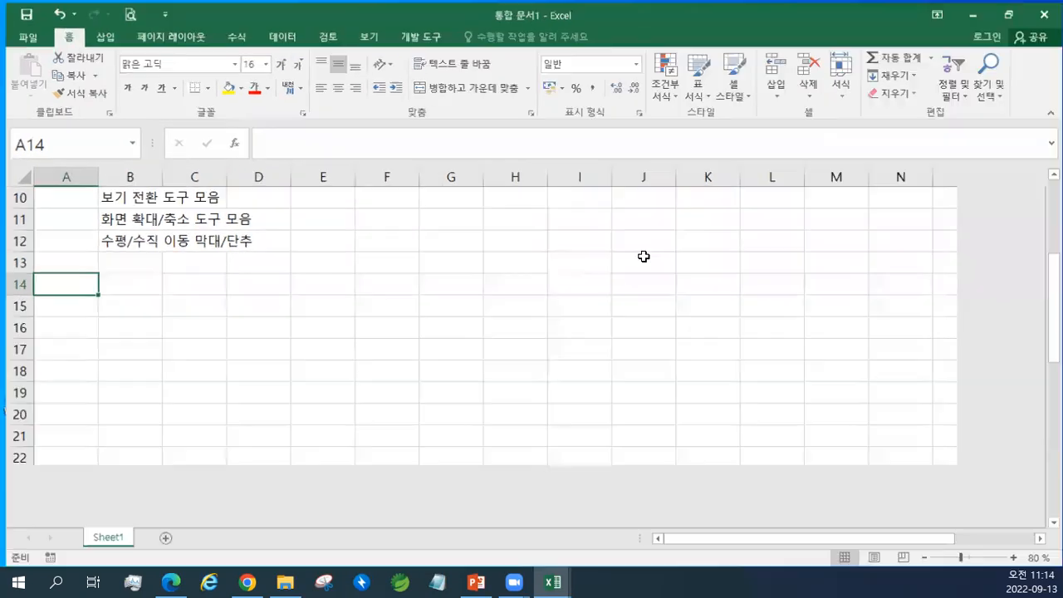
pyautogui.scroll(-1, 641, 255)
pyautogui.scroll(-1, 644, 255)
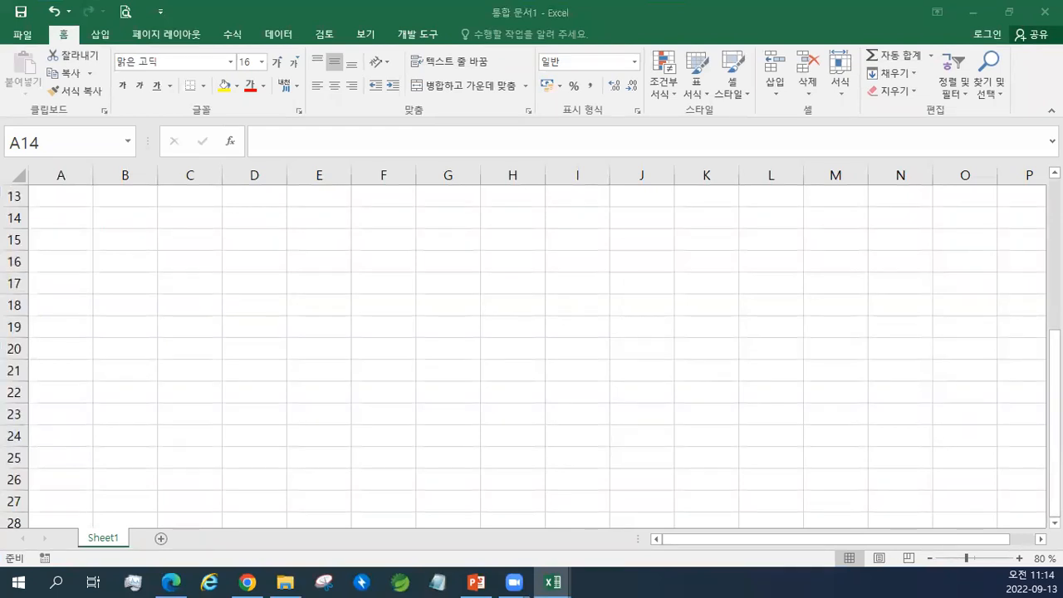
# - Paste the copied notes on cells and cell ranges at B14, set the worksheet zoom to 100 %, and deselect the pasted block
pyautogui.scroll(3, 188, 298)
pyautogui.scroll(-3, 188, 297)
pyautogui.scroll(1, 188, 297)
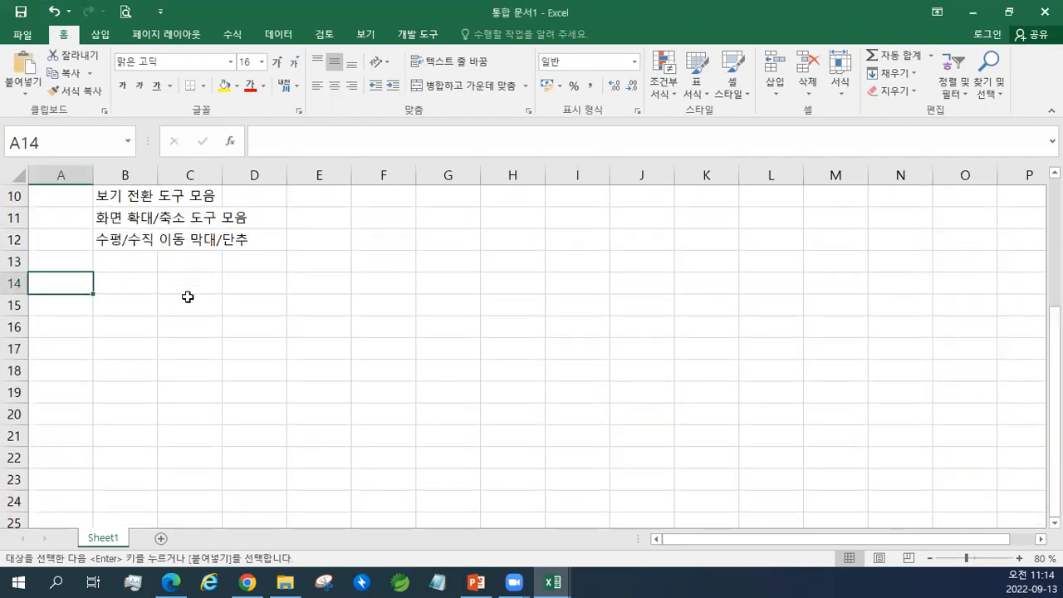
pyautogui.rightClick(140, 284)
pyautogui.click(160, 285)
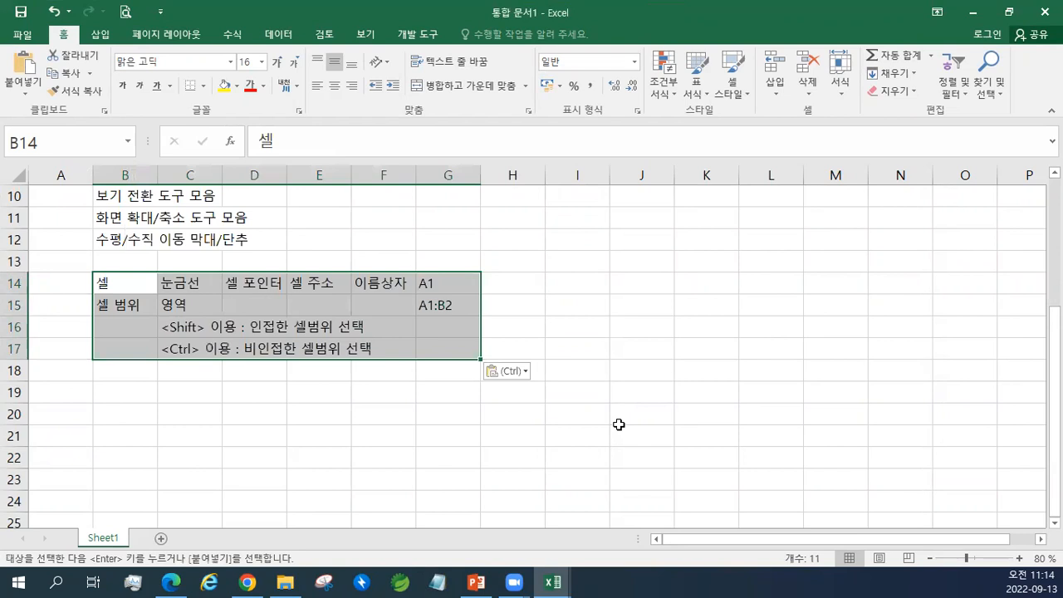
pyautogui.keyDown('ctrl'); pyautogui.scroll(2, 619, 421); pyautogui.keyUp('ctrl')
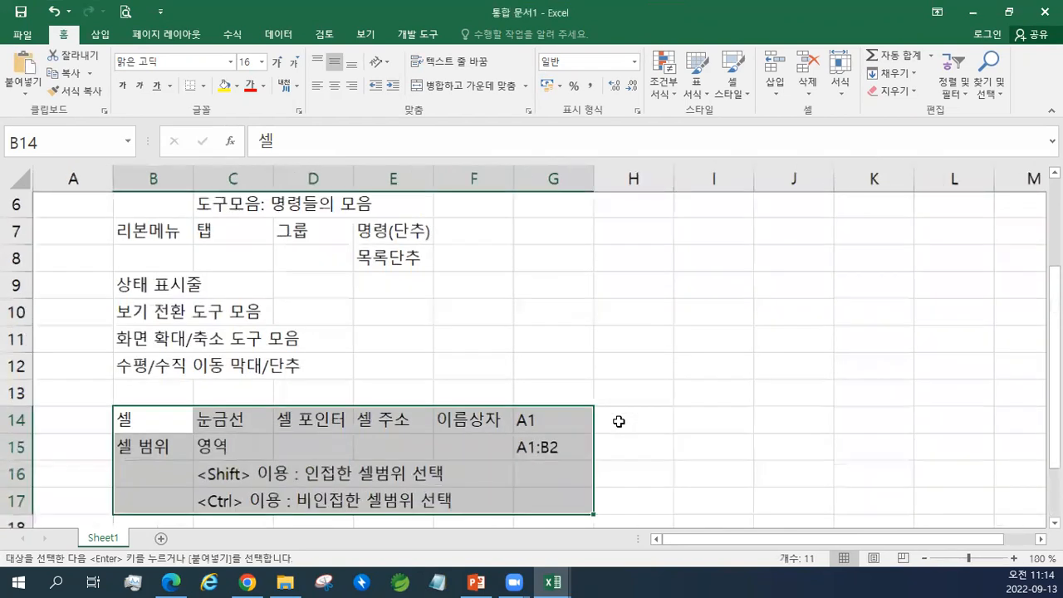
pyautogui.scroll(-2, 618, 421)
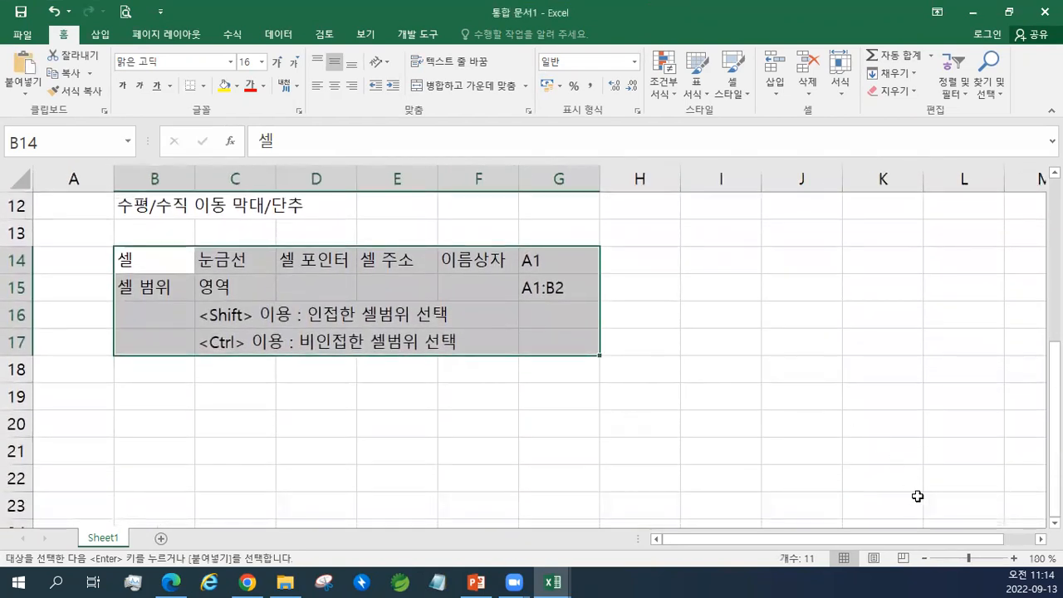
pyautogui.click(1055, 523)
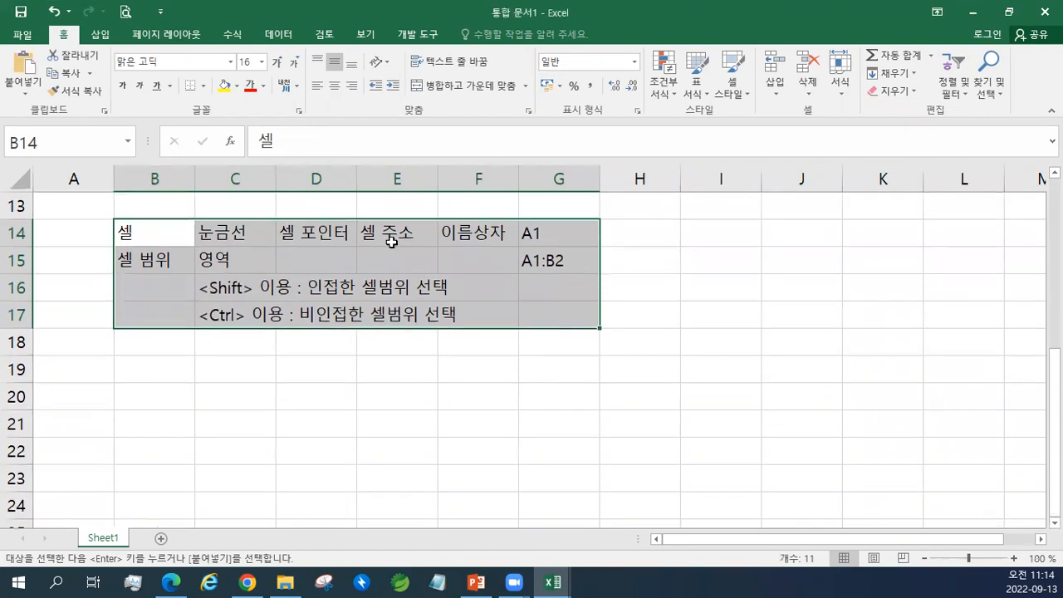
pyautogui.click(91, 209)
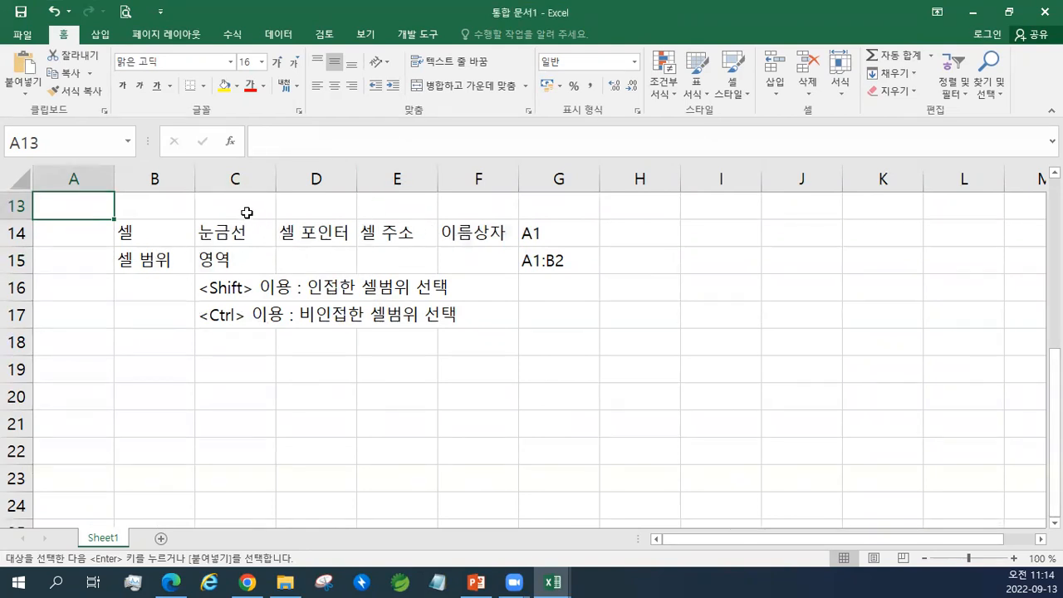
# - Display the worksheet's gridline view option and move the cell pointer through individual cells from D15 around to C18
pyautogui.click(367, 35)
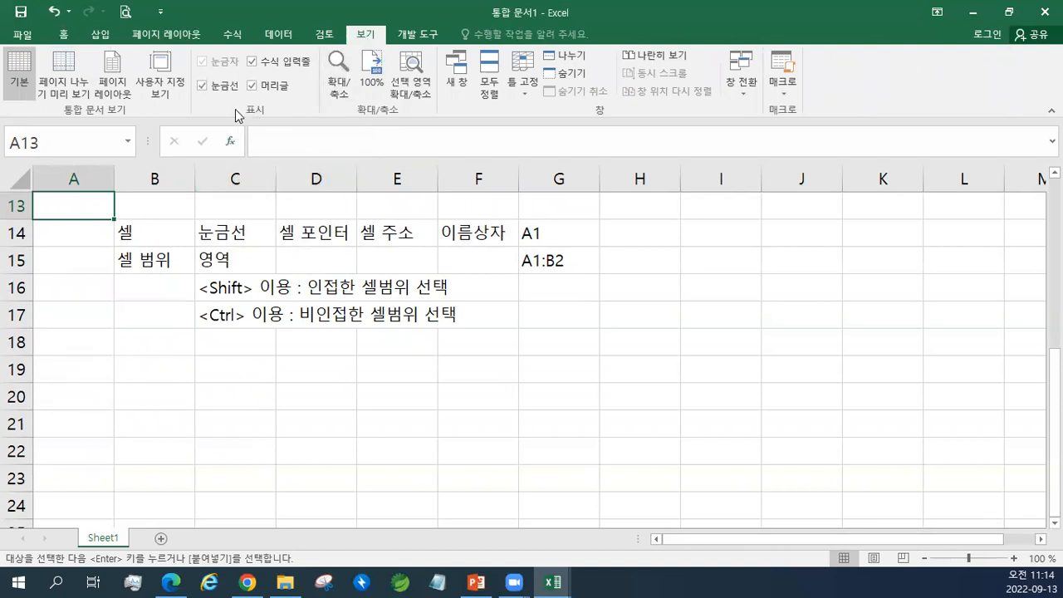
pyautogui.click(316, 258)
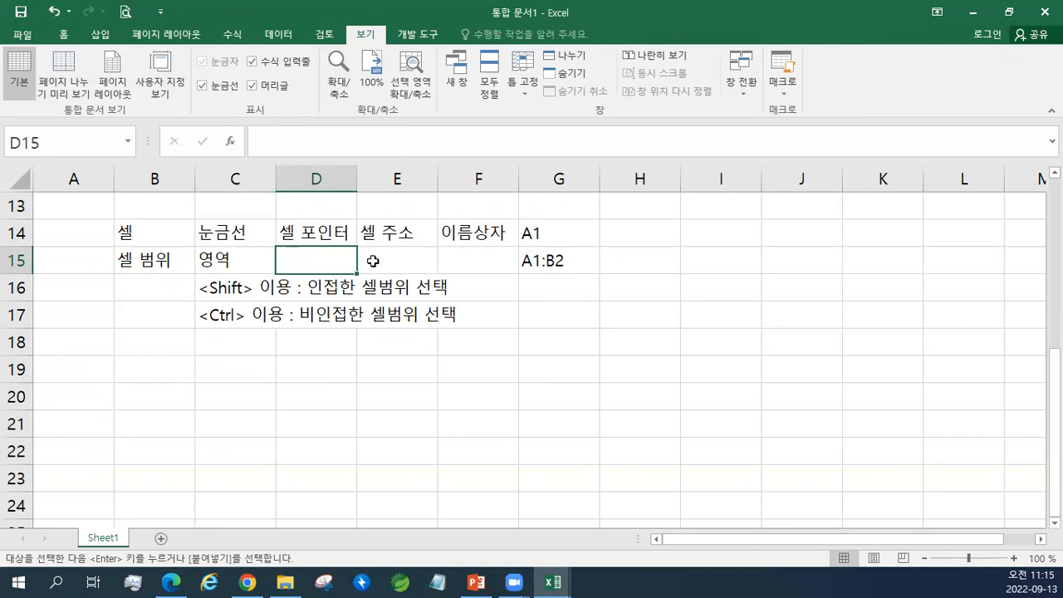
pyautogui.click(466, 262)
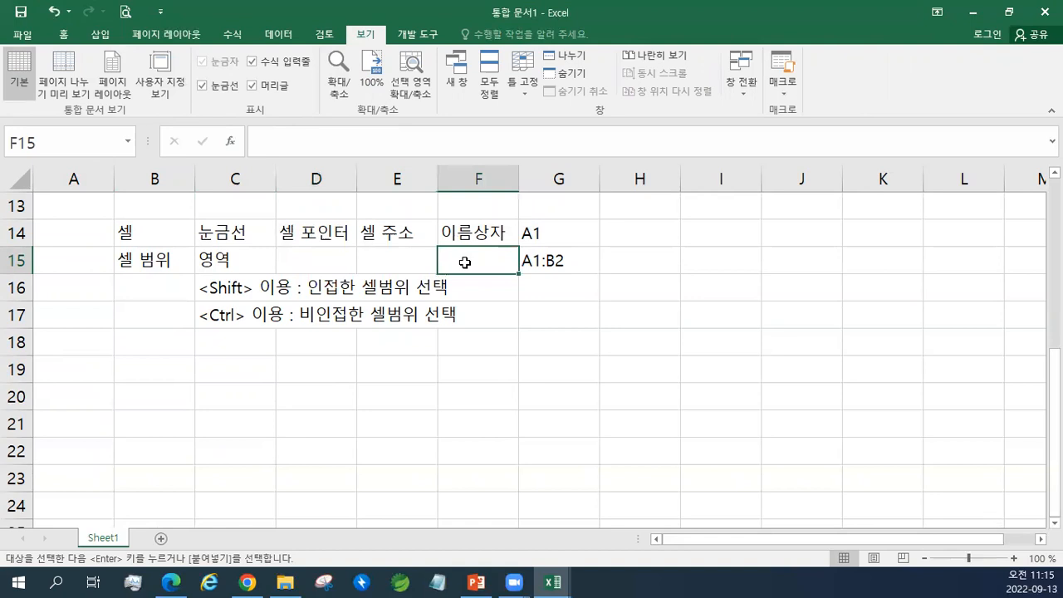
pyautogui.click(544, 289)
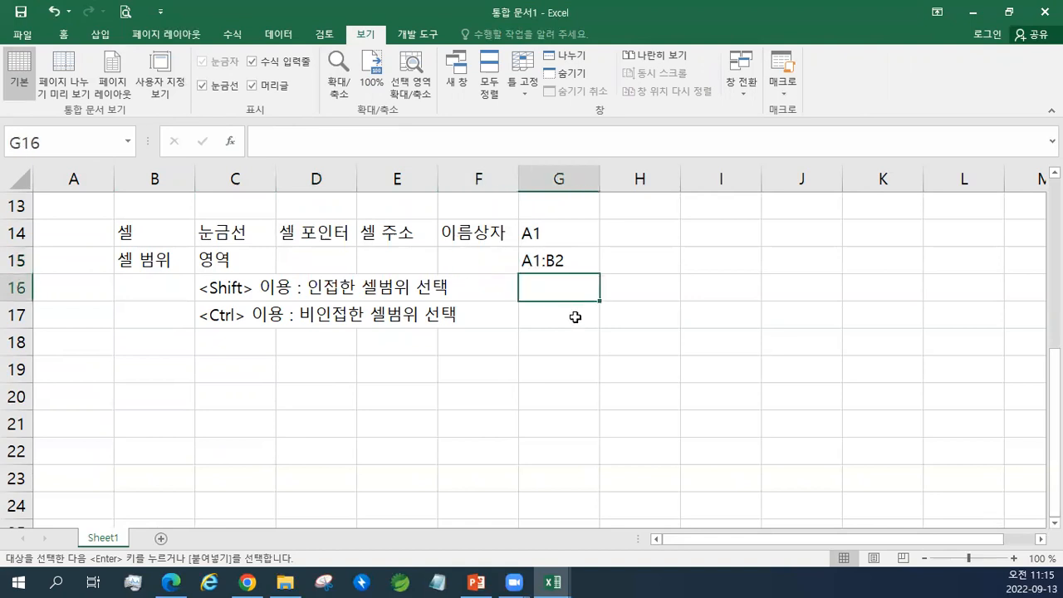
pyautogui.click(630, 320)
pyautogui.click(561, 349)
pyautogui.click(467, 372)
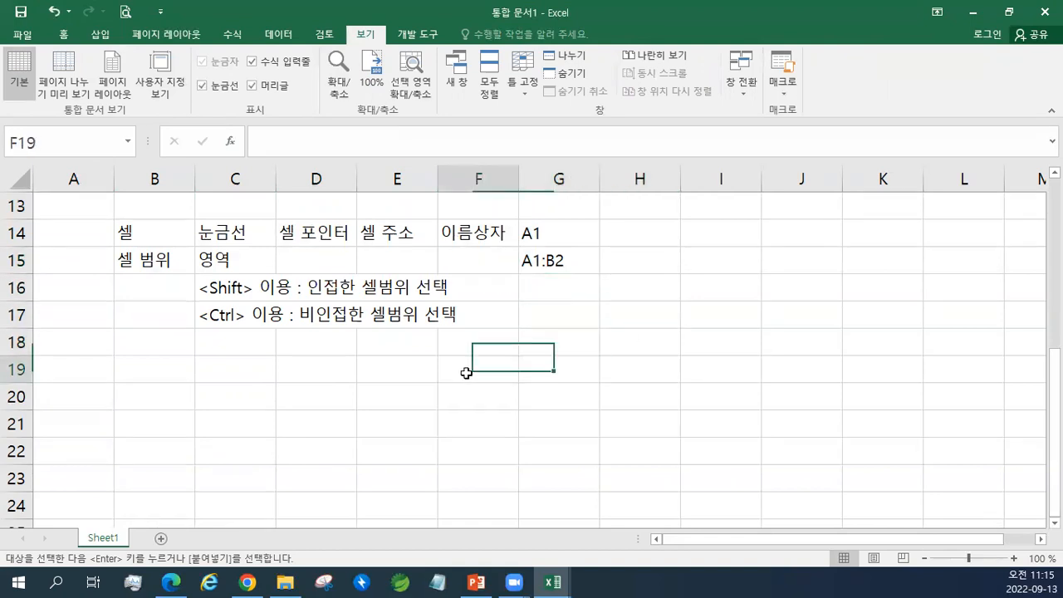
pyautogui.click(371, 370)
pyautogui.click(268, 333)
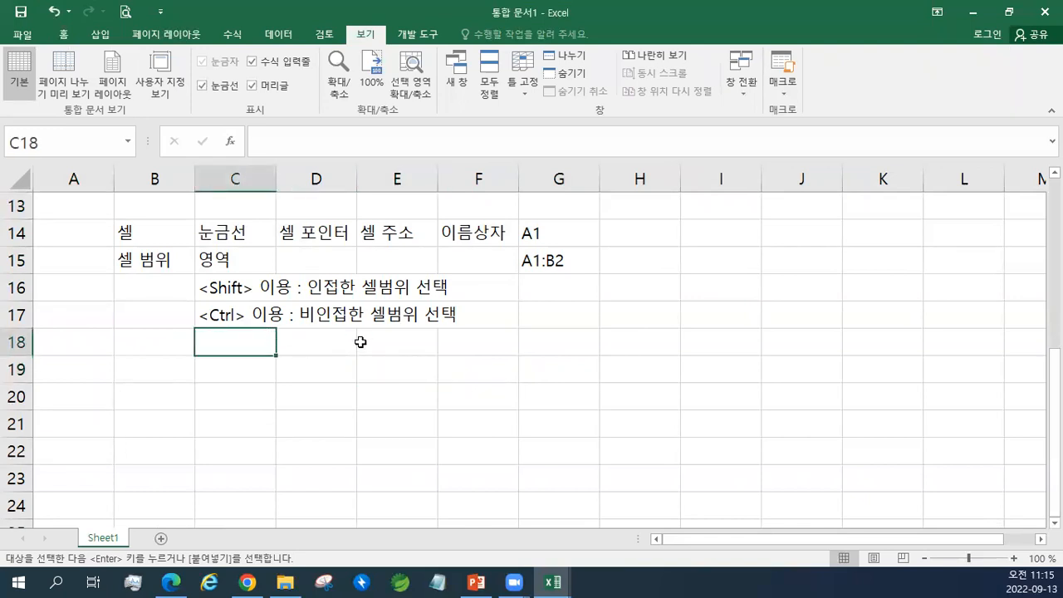
# - Move the cell pointer one cell at a time in loops around the cells of columns C to G, ending at G16
pyautogui.press('Up')
pyautogui.press('Up')
pyautogui.press('Up')
pyautogui.press('Down')
pyautogui.press('Right')
pyautogui.press('Right')
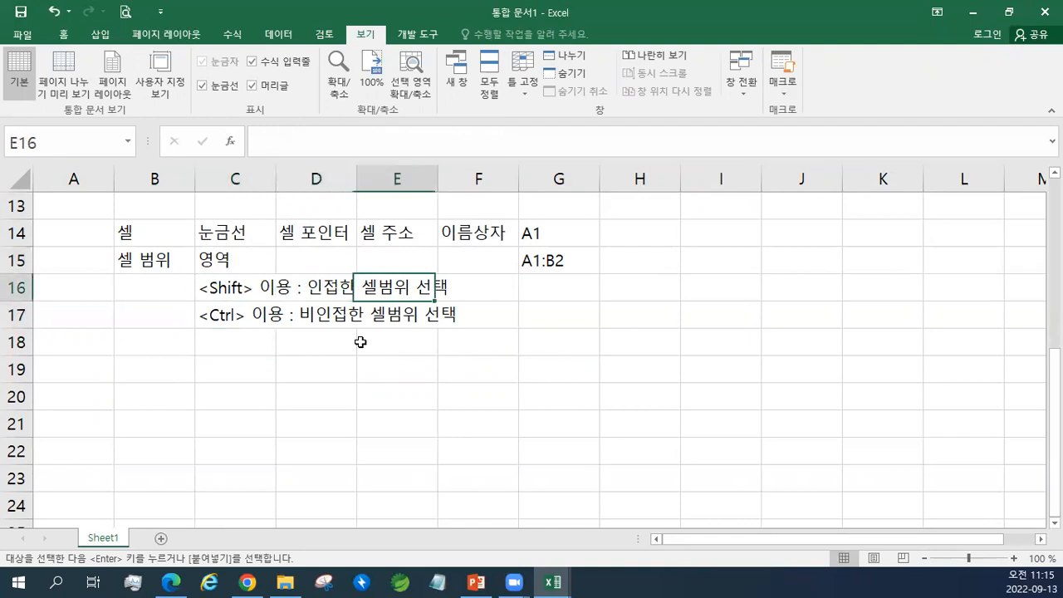
pyautogui.press('Right')
pyautogui.press('Right')
pyautogui.press('Down')
pyautogui.press('Down')
pyautogui.press('Down')
pyautogui.press('Down')
pyautogui.press('Left')
pyautogui.press('Left')
pyautogui.press('Left')
pyautogui.press('Left')
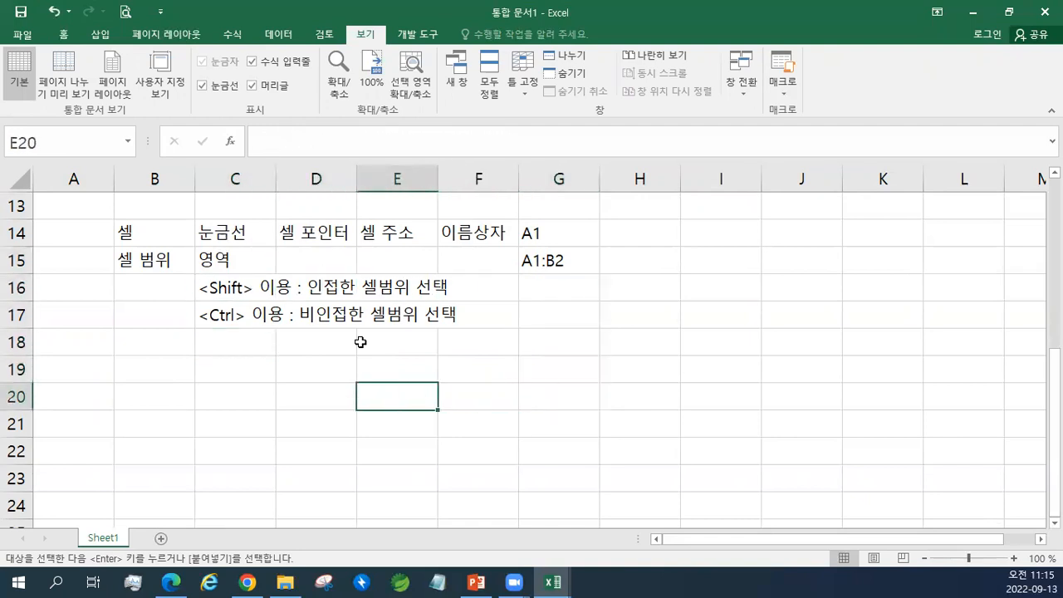
pyautogui.press('Up')
pyautogui.press('Up')
pyautogui.press('Up')
pyautogui.press('Up')
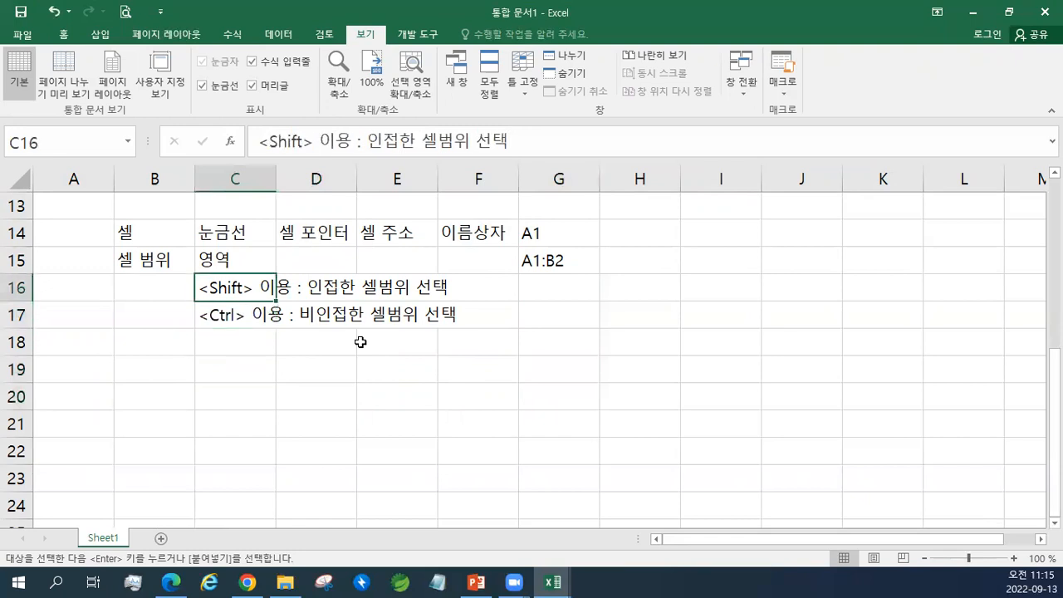
pyautogui.press('Right')
pyautogui.press('Right')
pyautogui.press('Right')
pyautogui.press('Right')
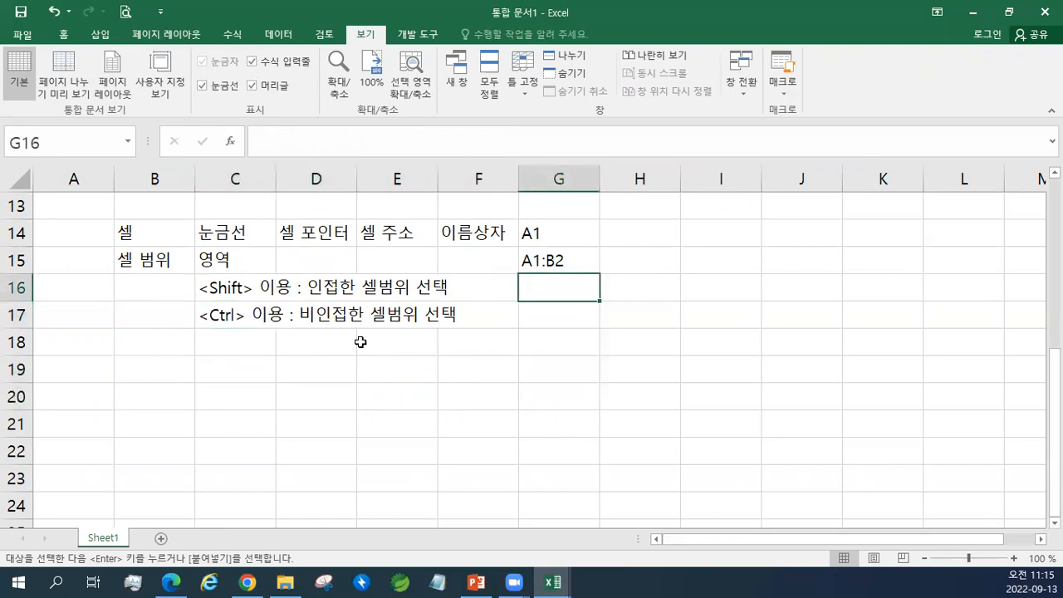
pyautogui.press('Down')
pyautogui.press('Down')
pyautogui.press('Down')
pyautogui.press('Left')
pyautogui.press('Left')
pyautogui.press('Left')
pyautogui.press('Left')
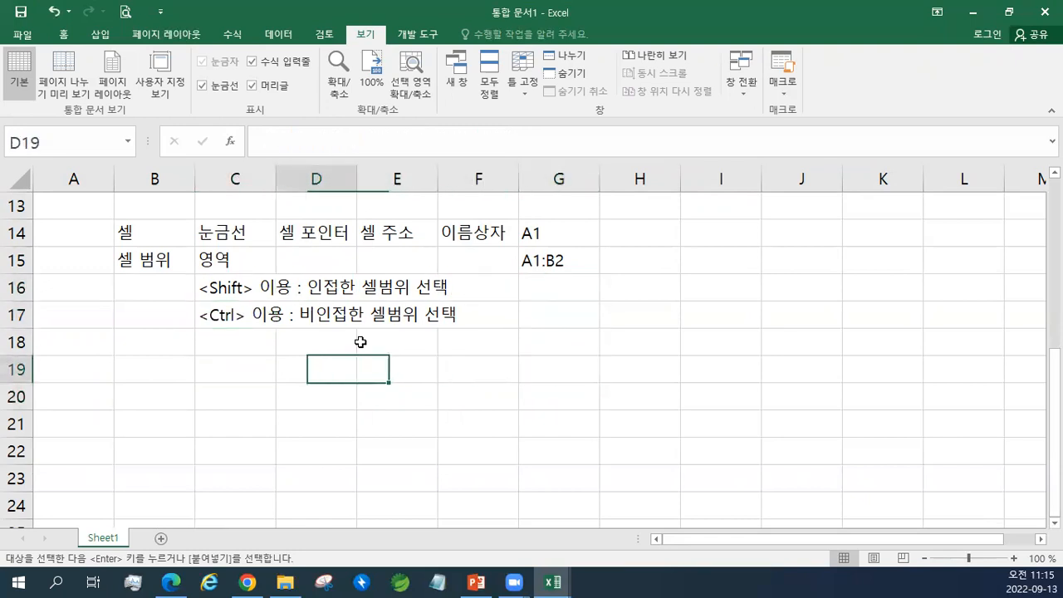
pyautogui.press('Up')
pyautogui.press('Up')
pyautogui.press('Up')
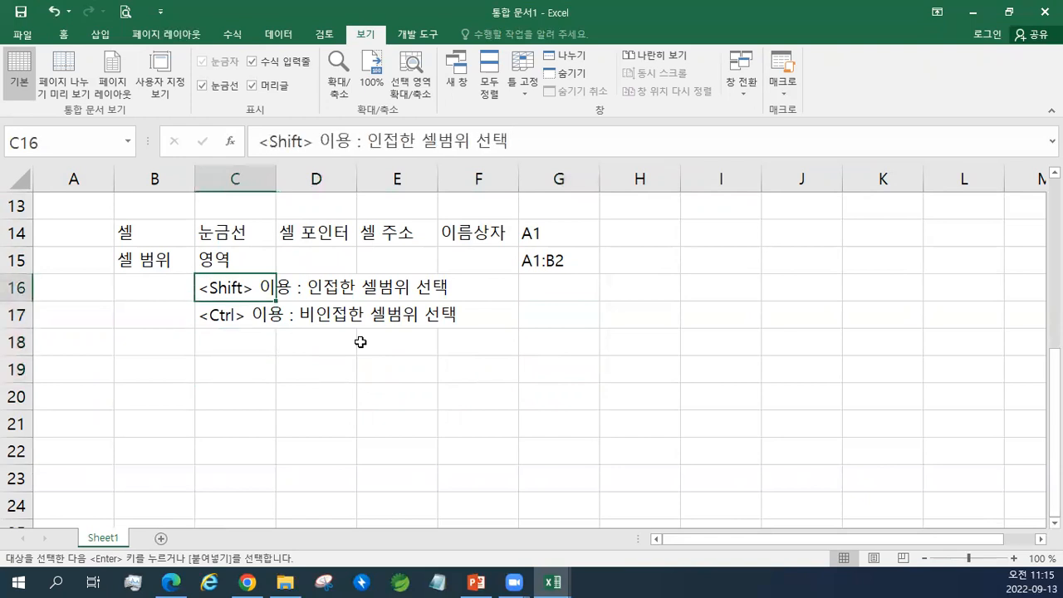
pyautogui.press('Right')
pyautogui.press('Right')
pyautogui.press('Right')
pyautogui.press('Right')
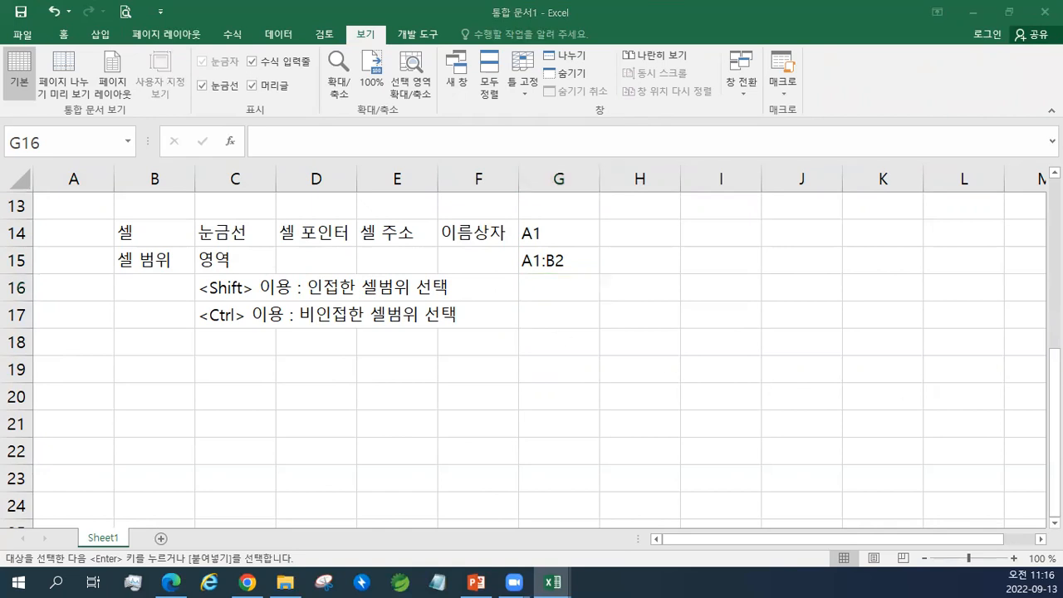
# - Select cell B14 and practise selecting ranges from different starting corners, from E15:H19 to a final selection of F15:H19 starting at H19
pyautogui.click(167, 233)
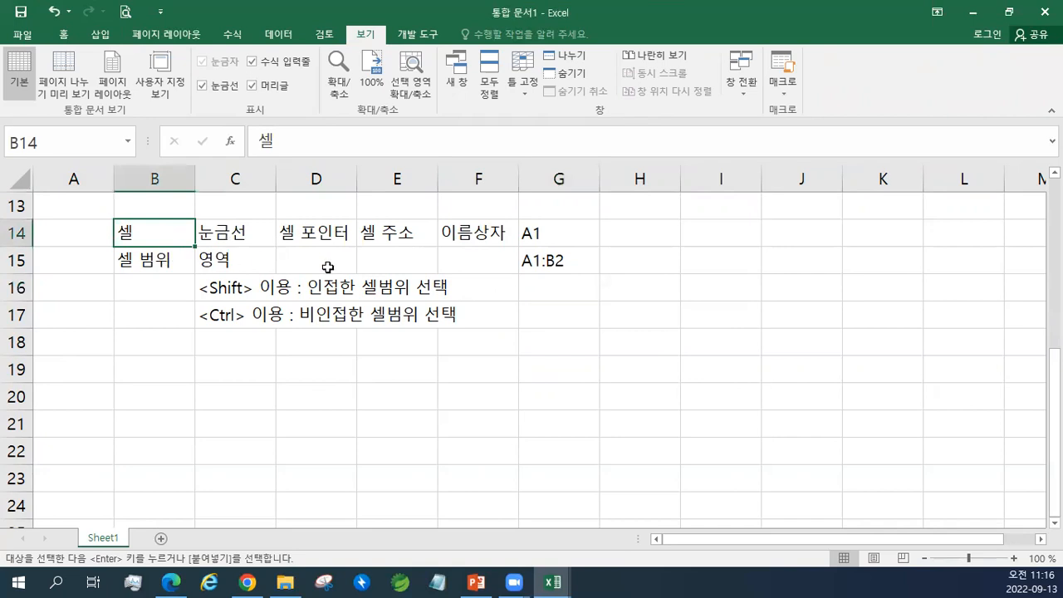
pyautogui.click(389, 266)
pyautogui.moveTo(579, 352); pyautogui.dragTo(622, 363)
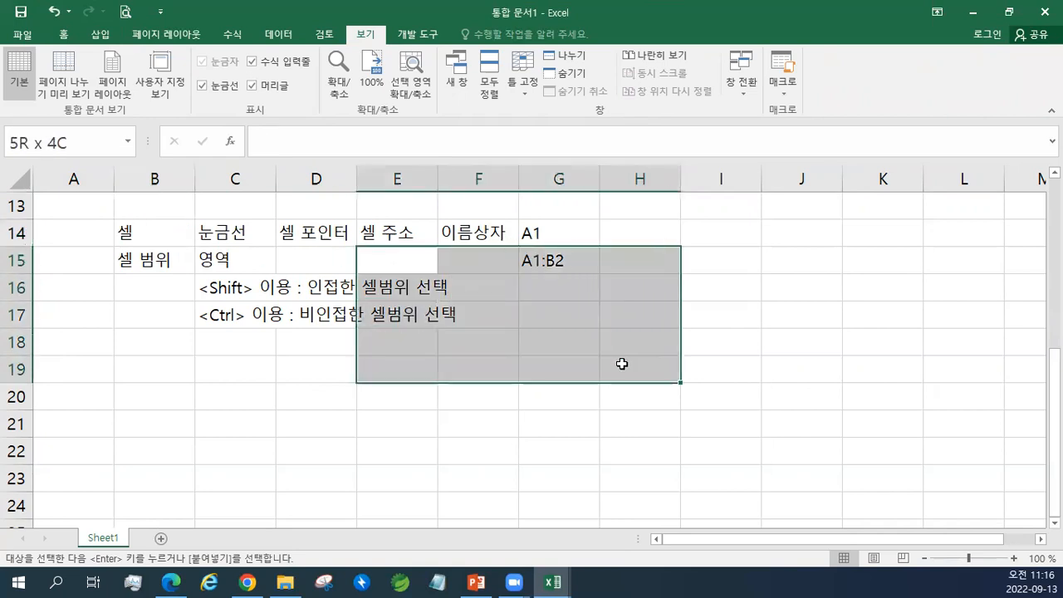
pyautogui.moveTo(662, 263); pyautogui.dragTo(491, 341)
pyautogui.moveTo(385, 368); pyautogui.dragTo(556, 260)
pyautogui.moveTo(676, 370); pyautogui.dragTo(446, 268)
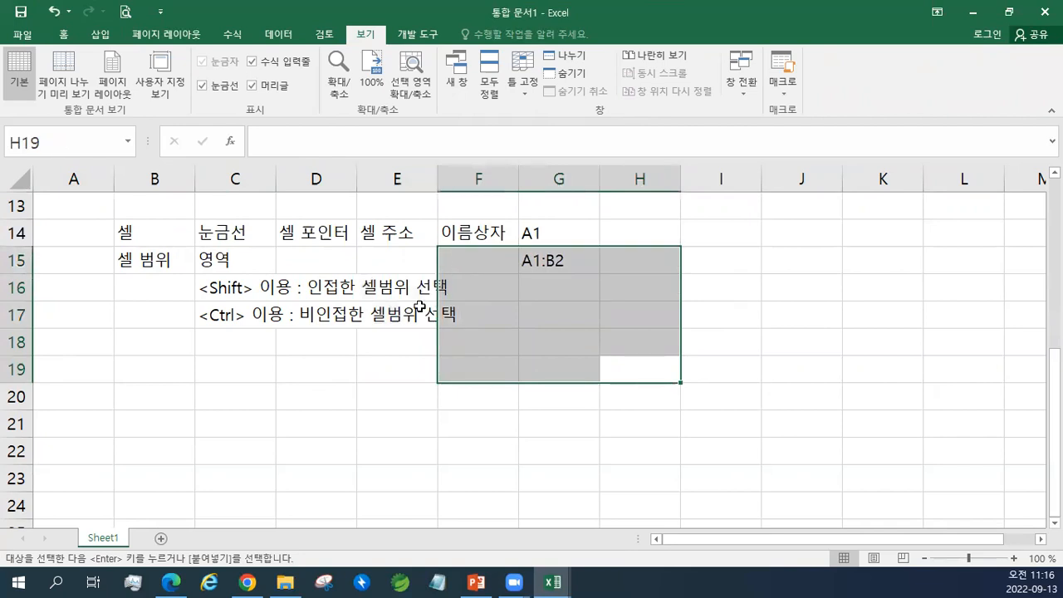
# - Select ranges starting at D15, including D15:F19, and finish by selecting the A1:B2 note in cell G15
pyautogui.moveTo(330, 256); pyautogui.dragTo(429, 342)
pyautogui.click(432, 378)
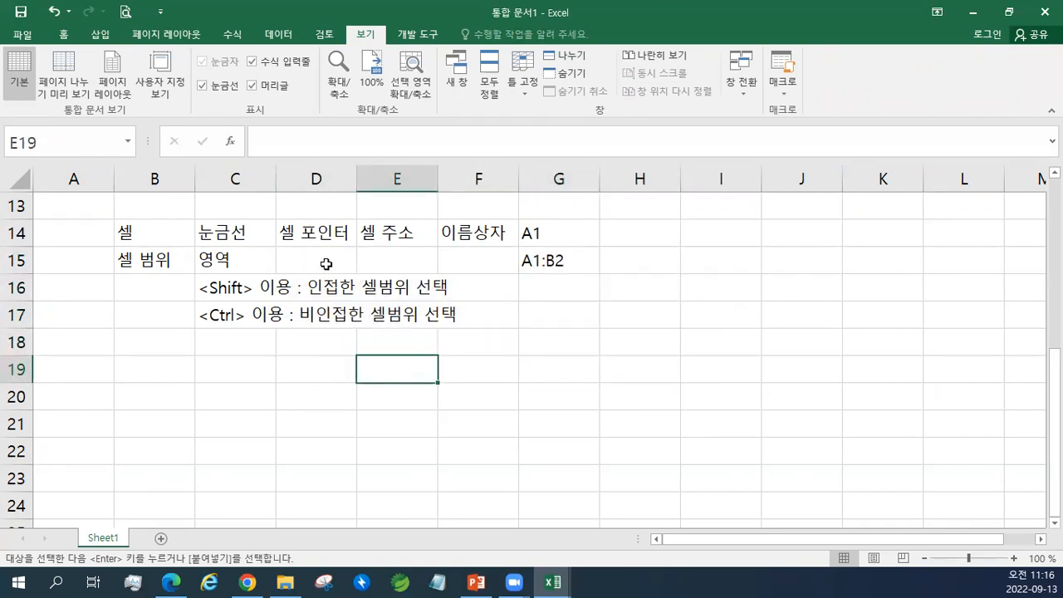
pyautogui.moveTo(327, 264); pyautogui.dragTo(495, 368)
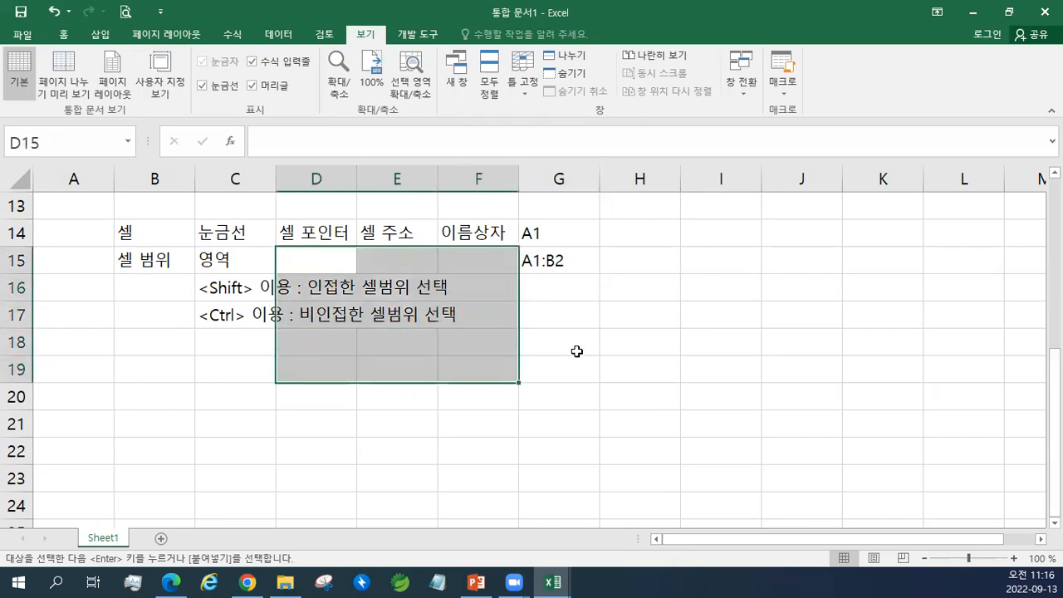
pyautogui.click(573, 261)
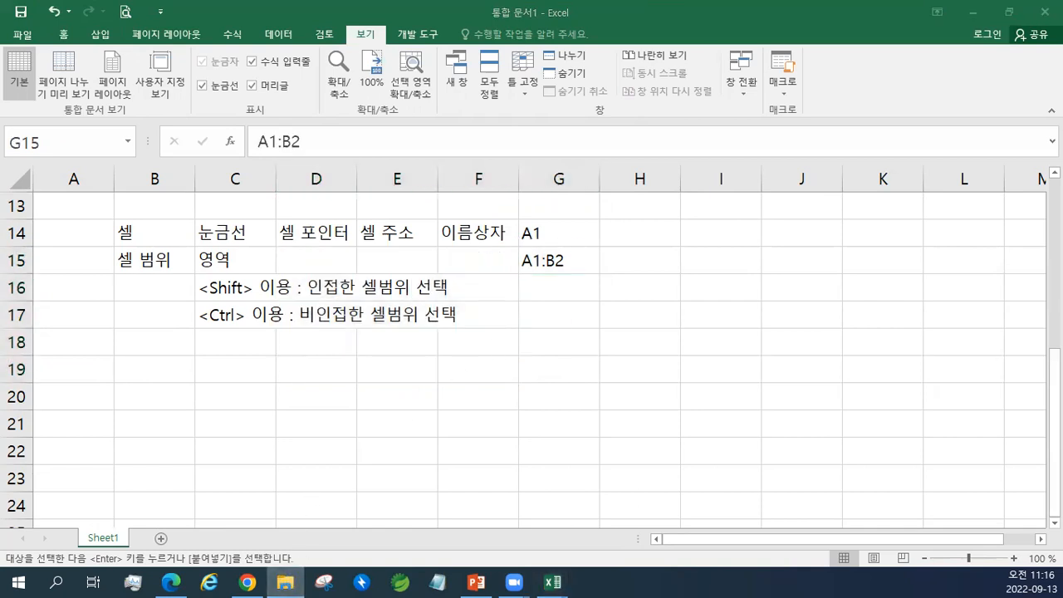
# - Switch to the File Explorer window of the (화목)2022컴활2급 folder and reposition it over the workbook
pyautogui.click(285, 582)
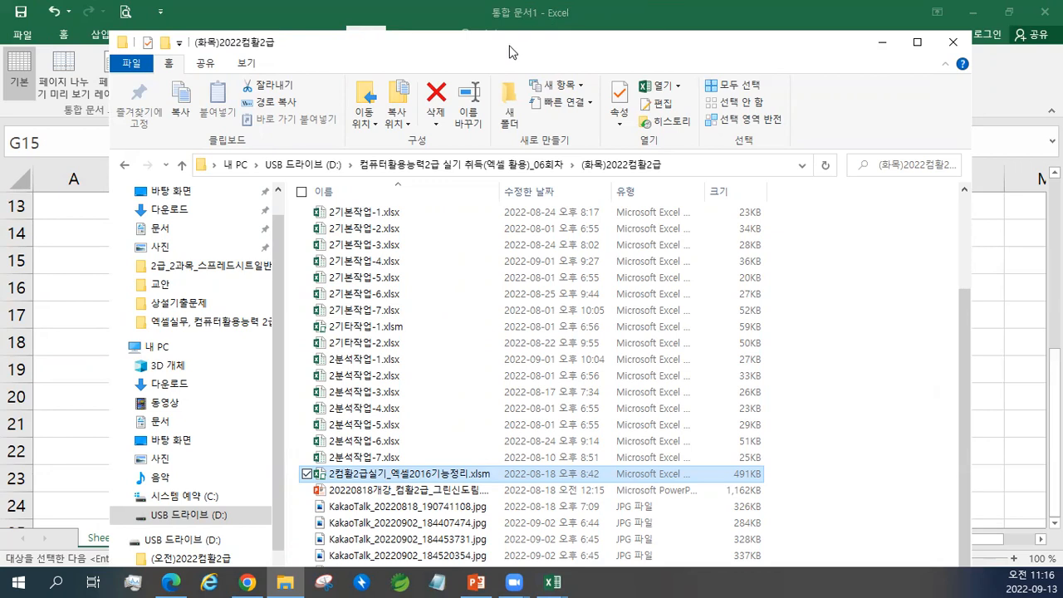
pyautogui.moveTo(510, 51); pyautogui.dragTo(472, 30)
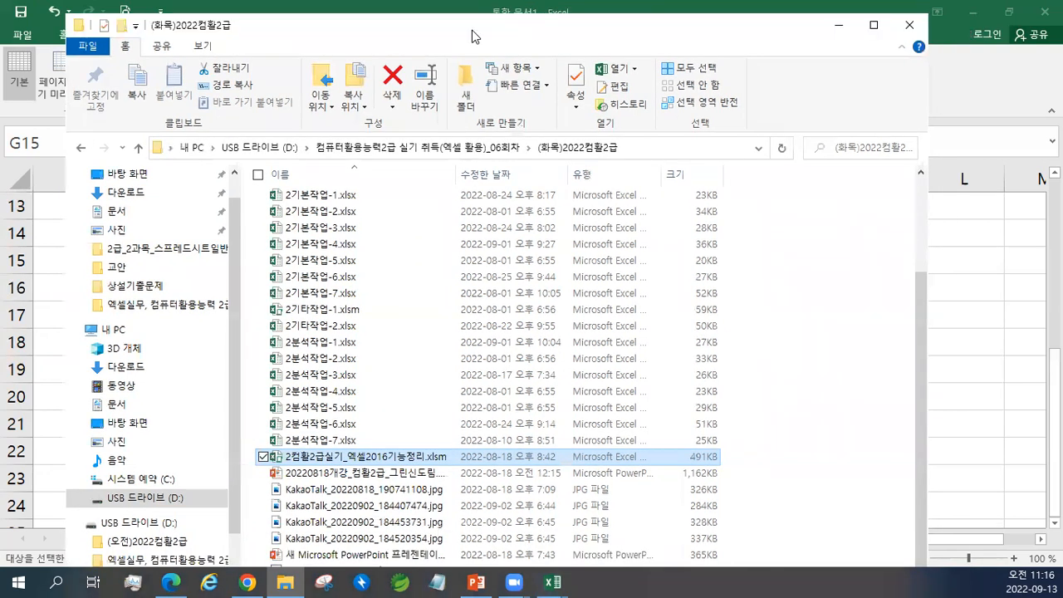
pyautogui.moveTo(468, 40); pyautogui.dragTo(505, 60)
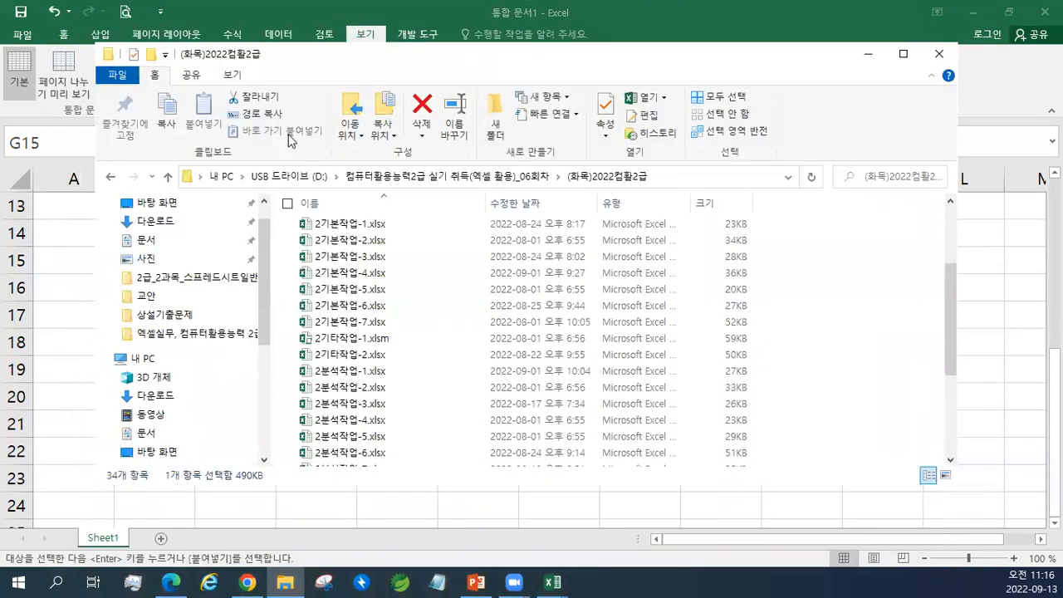
# - Launch a new 파일 탐색기 window from the Windows 시스템 group of the installed apps
pyautogui.click(18, 582)
pyautogui.scroll(-15, 94, 376)
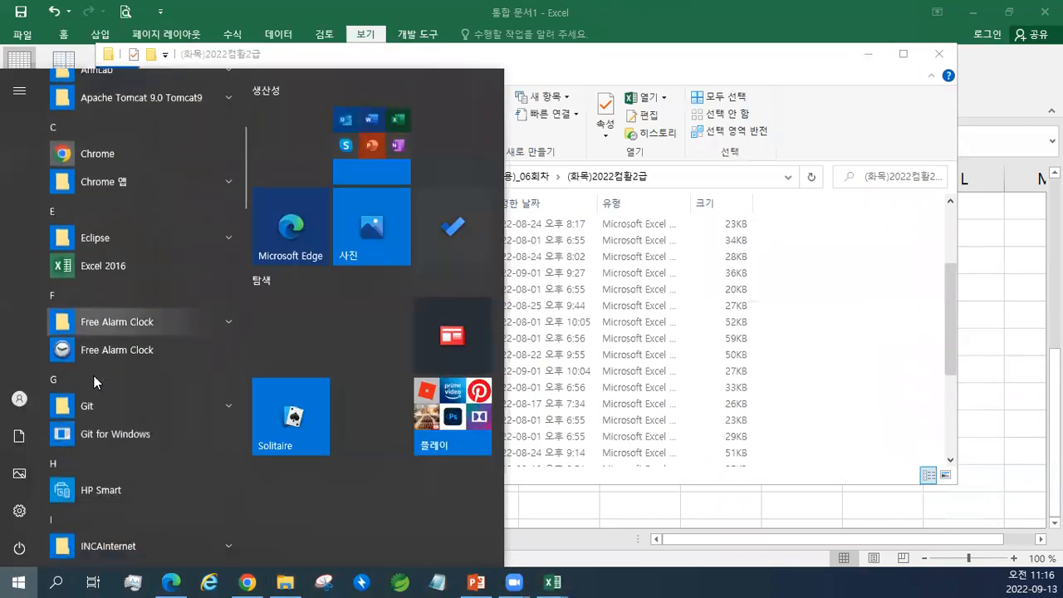
pyautogui.scroll(-5, 95, 375)
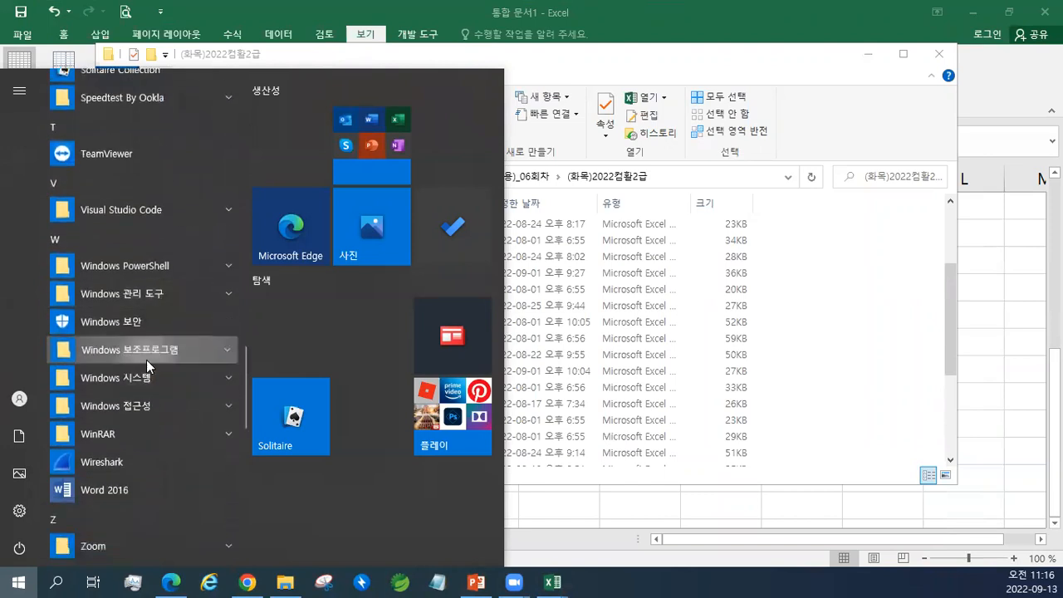
pyautogui.click(146, 353)
pyautogui.scroll(-5, 146, 360)
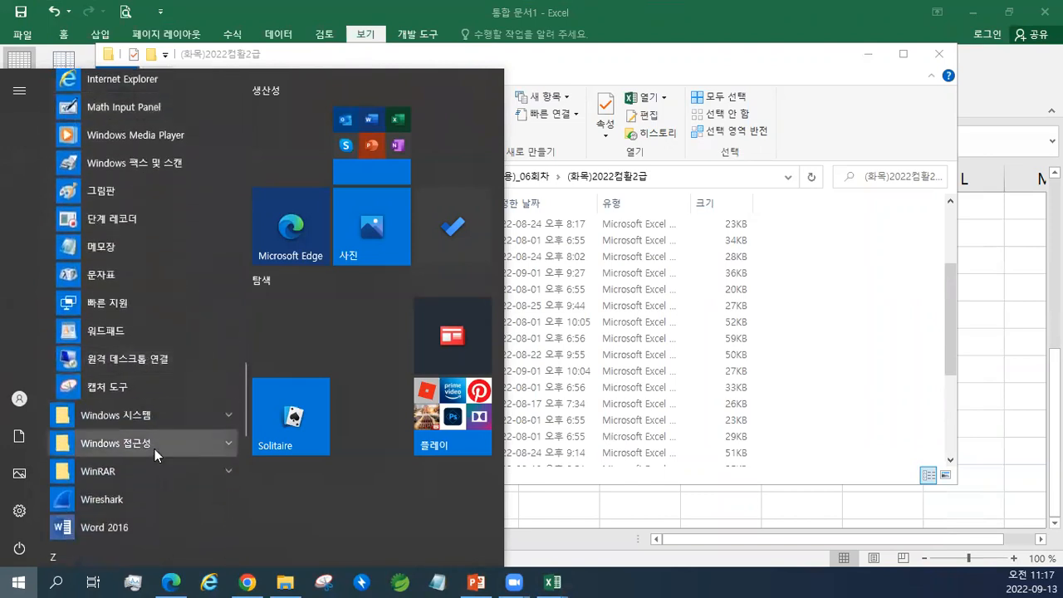
pyautogui.click(142, 416)
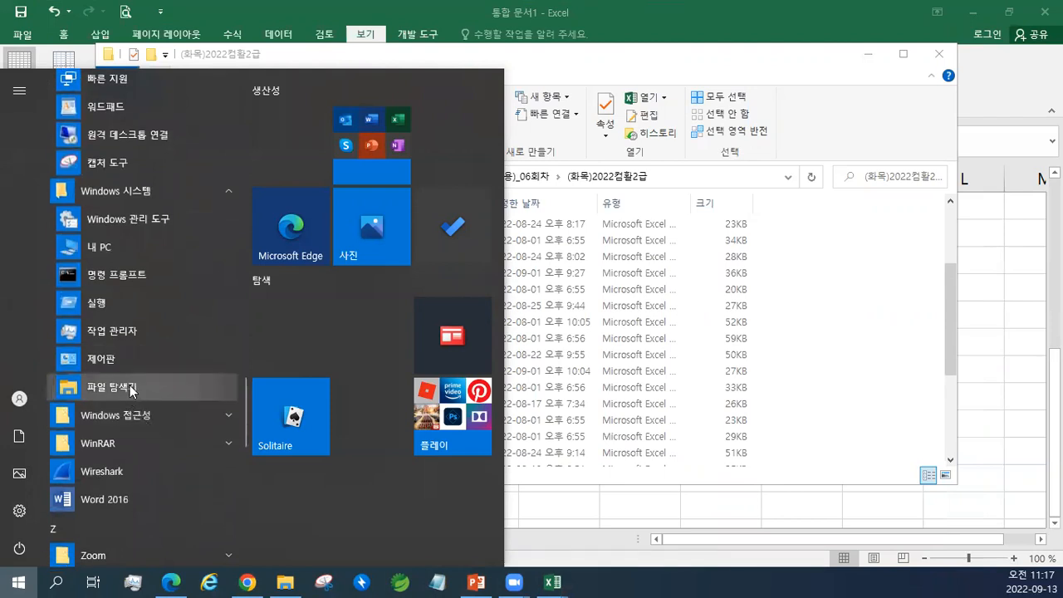
pyautogui.click(131, 391)
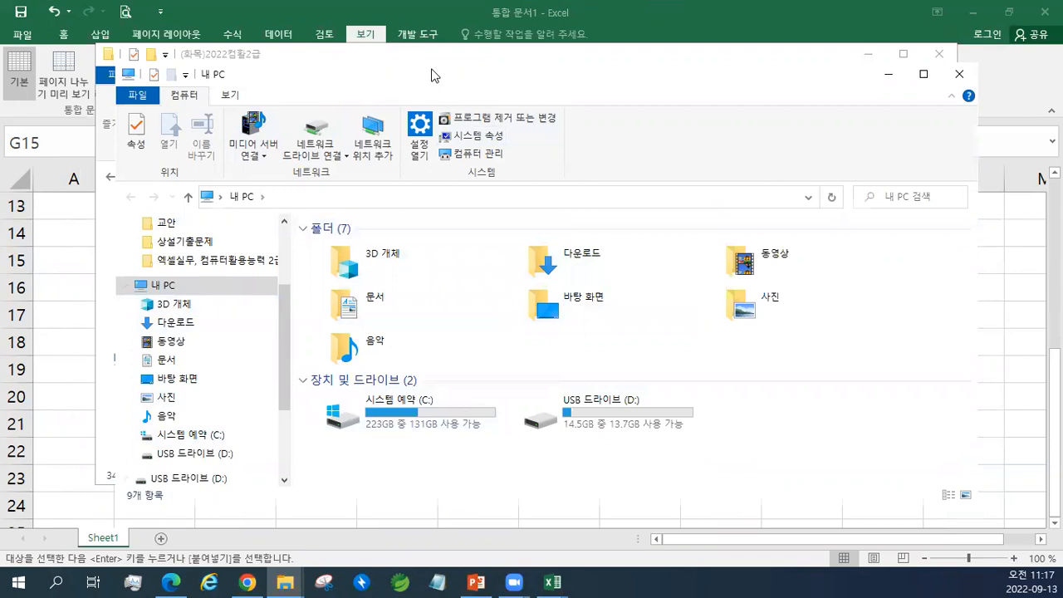
# - Move the 내 PC window aside, close it, and return to the (화목)2022컴활2급 folder window
pyautogui.moveTo(432, 75); pyautogui.dragTo(288, 34)
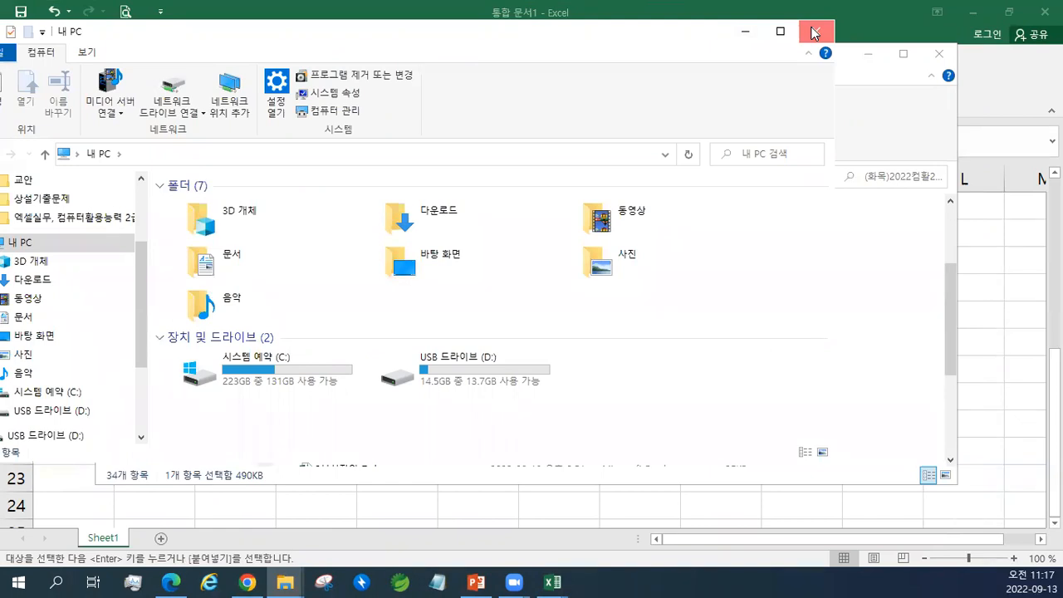
pyautogui.click(813, 33)
pyautogui.click(533, 40)
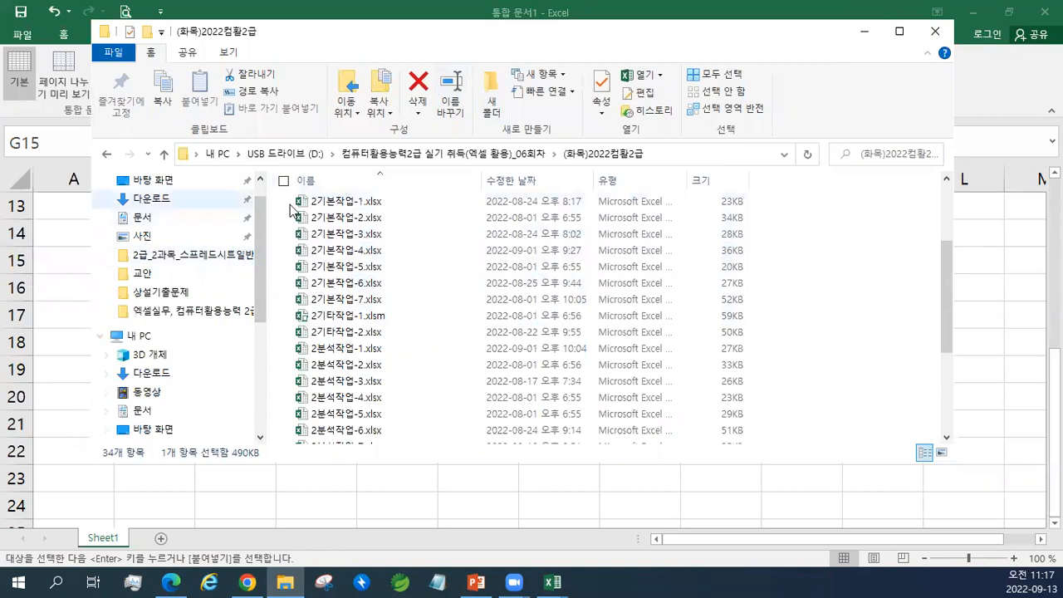
# - Select adjacent files by area, including 2기본작업-1.xlsx through 2기타작업-2.xlsx, and clear the selection
pyautogui.moveTo(828, 333); pyautogui.dragTo(346, 196)
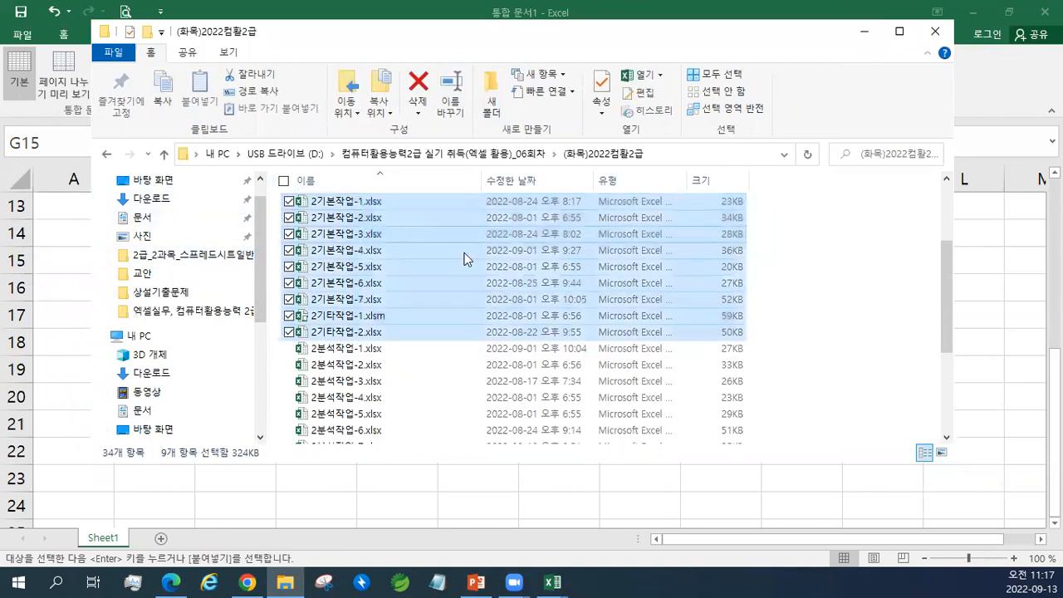
pyautogui.moveTo(853, 349); pyautogui.dragTo(386, 206)
pyautogui.moveTo(878, 333); pyautogui.dragTo(408, 217)
pyautogui.click(839, 349)
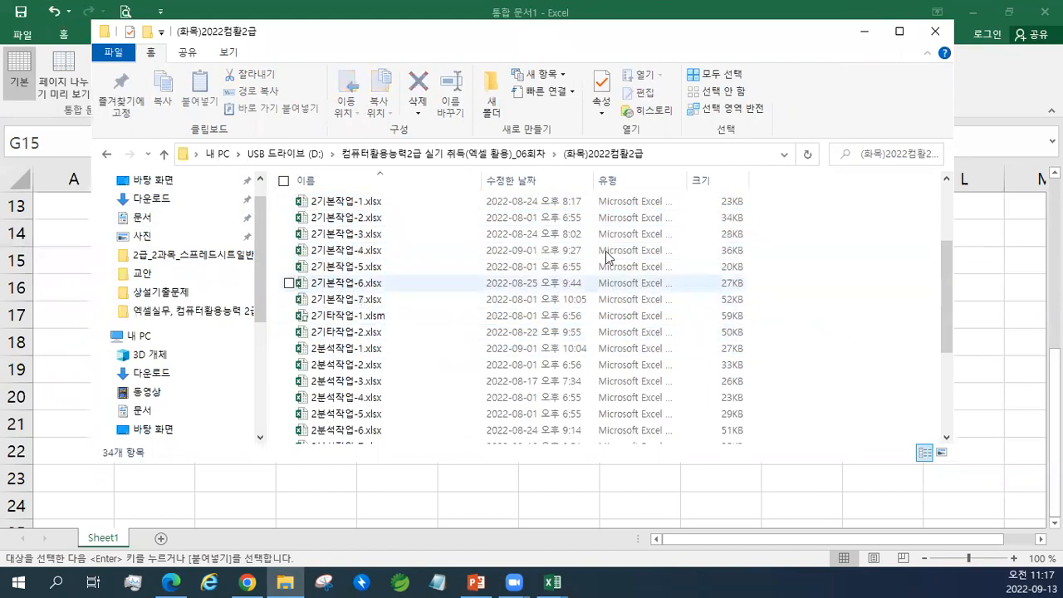
# - Select the contiguous files from 2기본작업-2.xlsx through 2분석작업-1.xlsx and deselect them
pyautogui.click(363, 218)
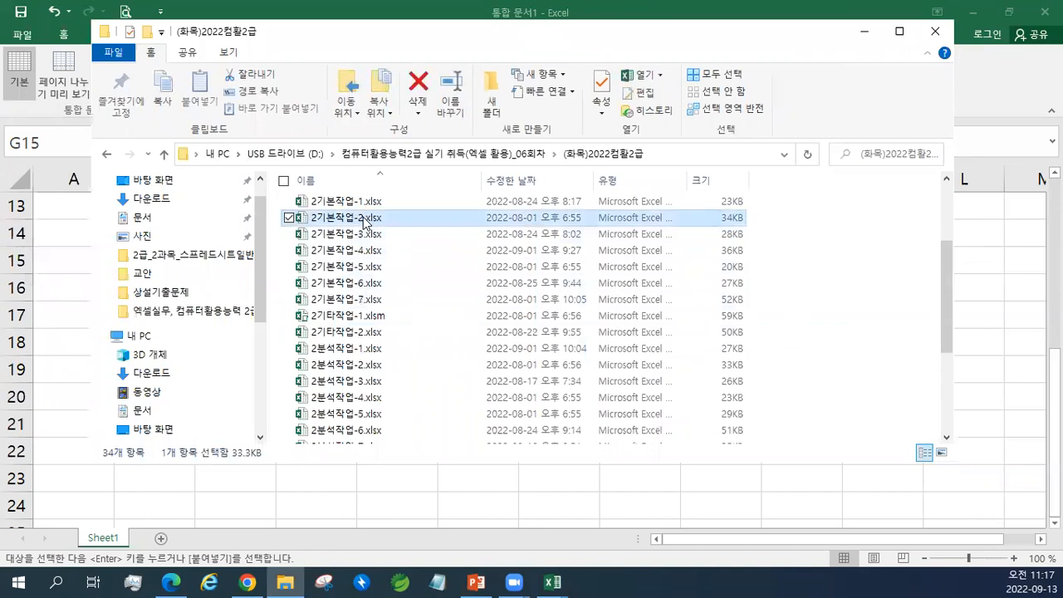
pyautogui.keyDown('shift'); pyautogui.click(369, 348); pyautogui.keyUp('shift')
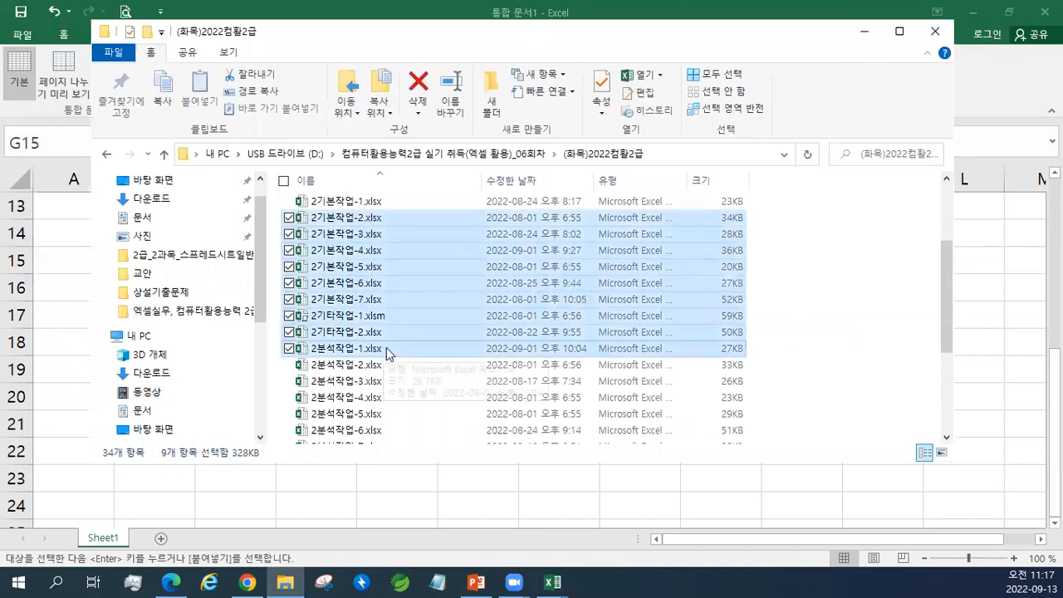
pyautogui.click(816, 244)
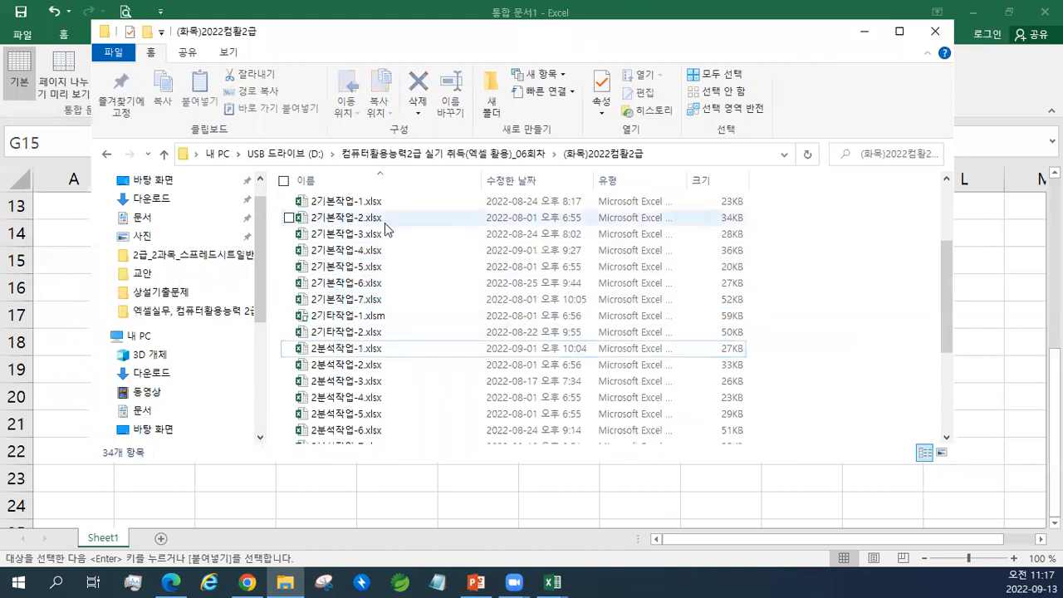
# - Select the non-adjacent files 2기본작업-1.xlsx, 2기본작업-6.xlsx and 2분석작업-2.xlsx together
pyautogui.click(374, 267)
pyautogui.click(395, 201)
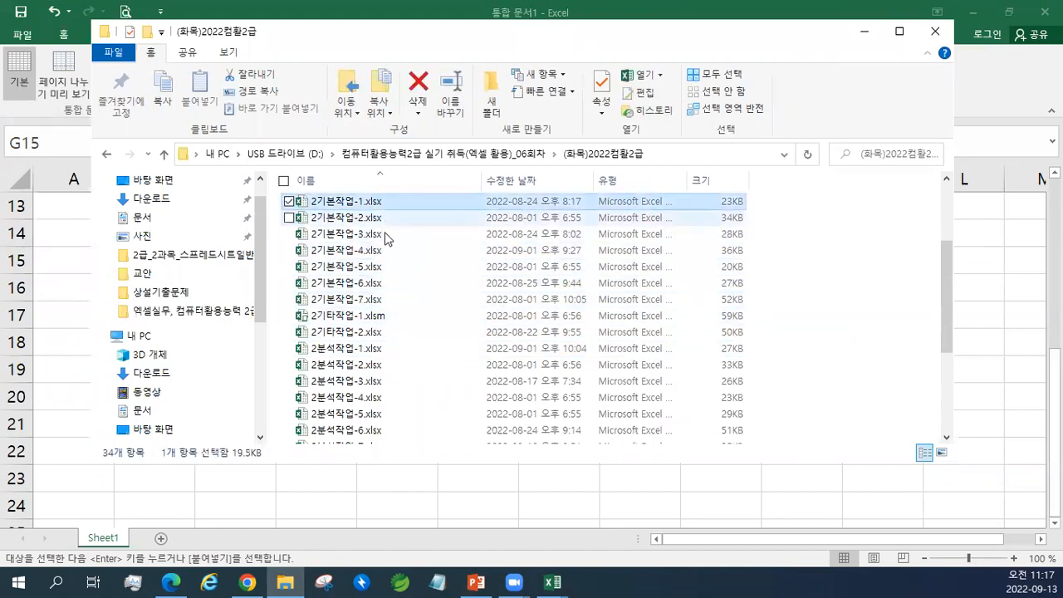
pyautogui.keyDown('ctrl'); pyautogui.click(363, 284); pyautogui.keyUp('ctrl')
pyautogui.keyDown('ctrl'); pyautogui.click(361, 372); pyautogui.keyUp('ctrl')
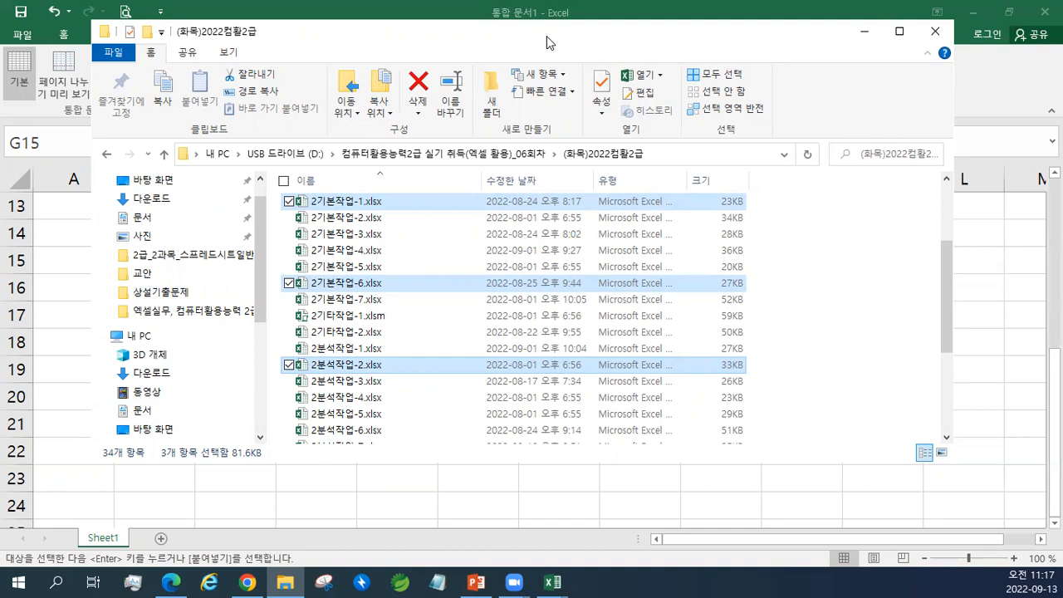
# - Shift the (화목)2022컴활2급 folder window slightly and close it to return to the workbook
pyautogui.moveTo(547, 36); pyautogui.dragTo(539, 34)
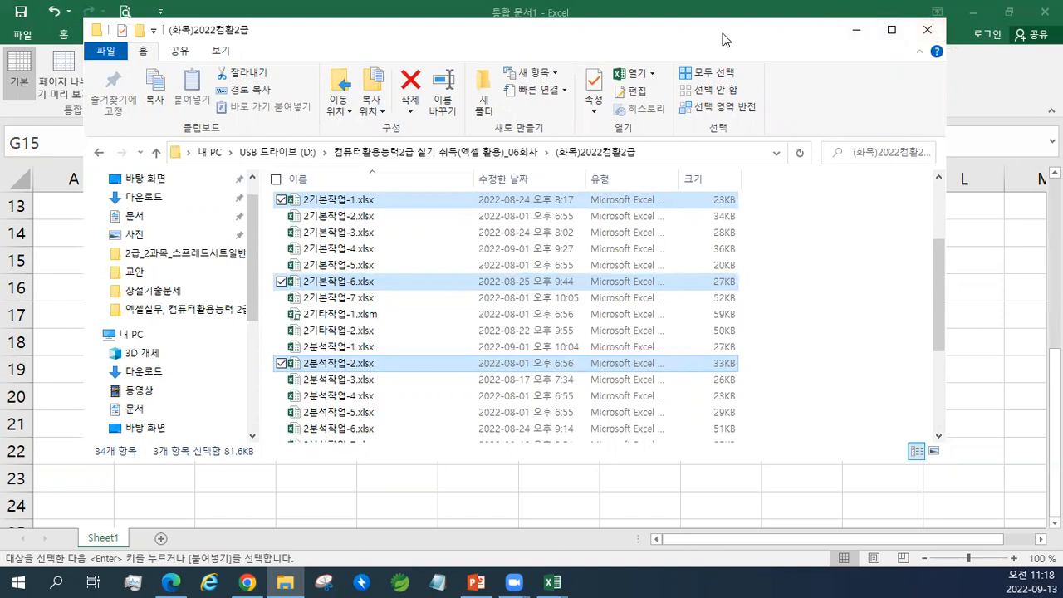
pyautogui.moveTo(721, 34); pyautogui.dragTo(721, 43)
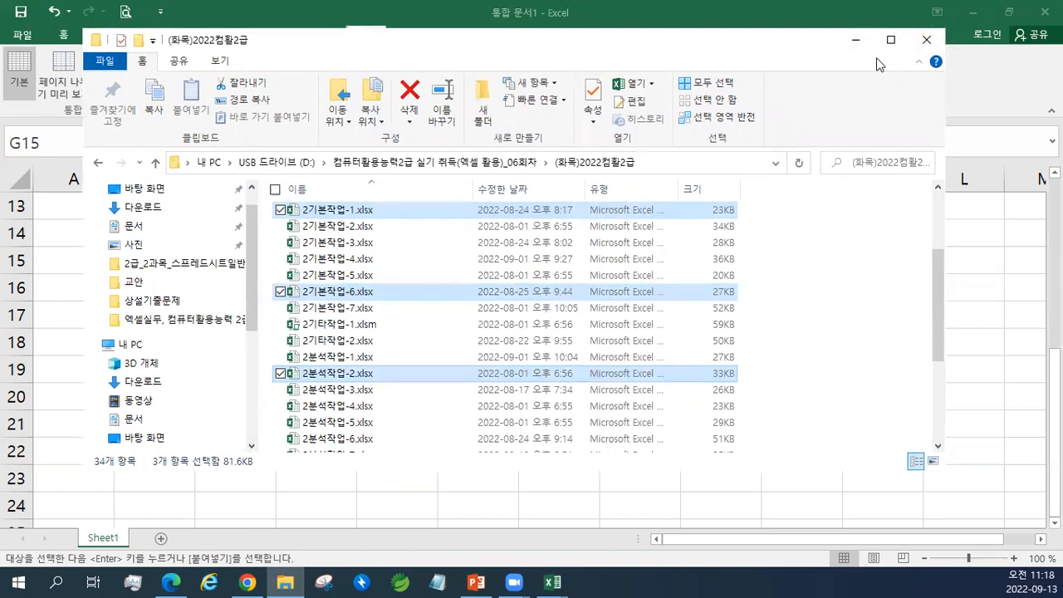
pyautogui.click(923, 42)
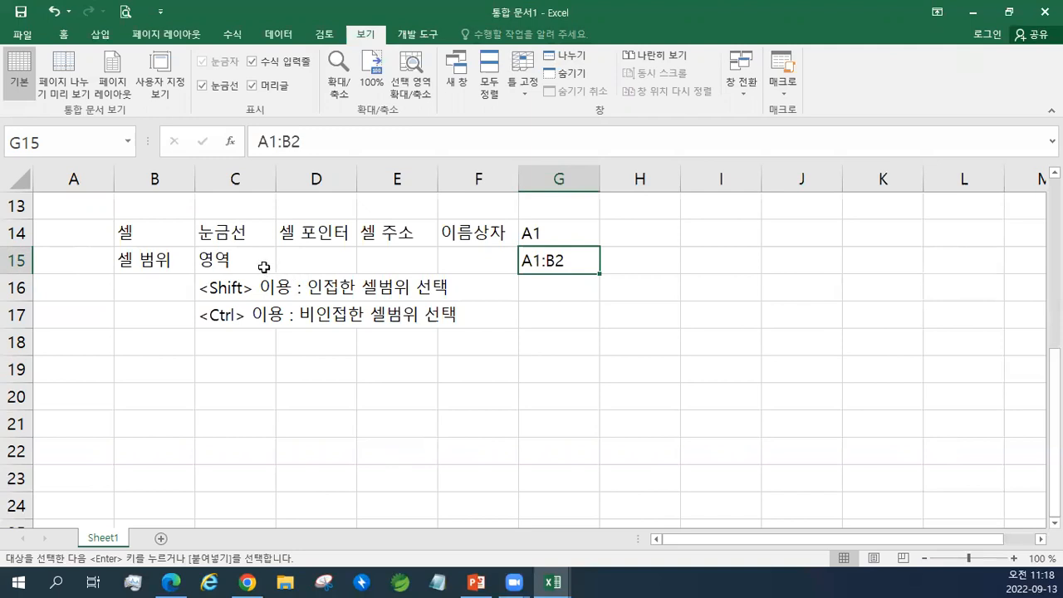
# - Select D15:G19 from its two corner cells, then extend from H20 back to D15, finishing on cell D15
pyautogui.click(310, 261)
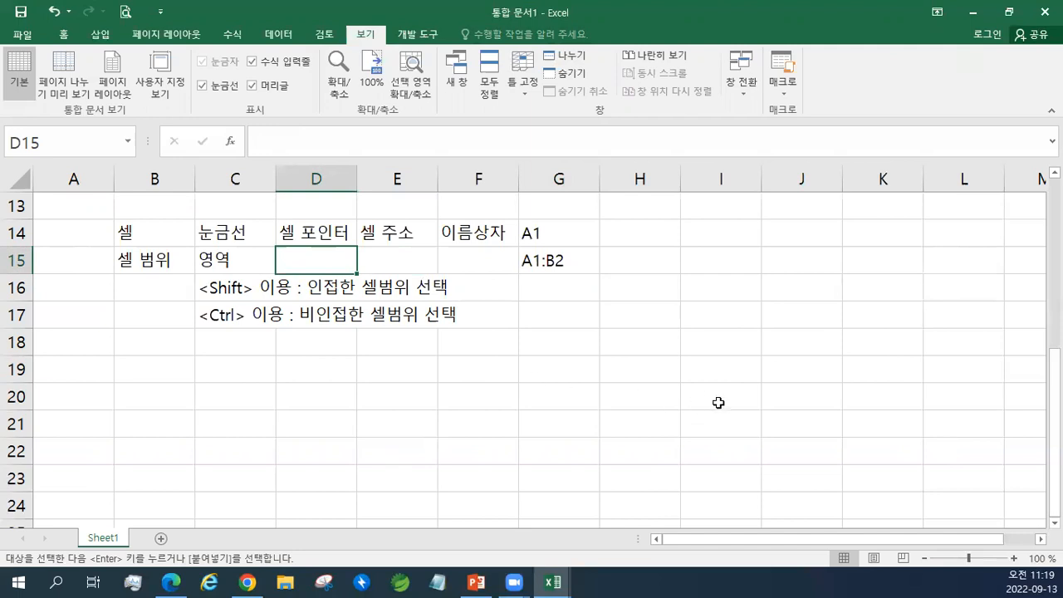
pyautogui.keyDown('shift'); pyautogui.click(570, 366); pyautogui.keyUp('shift')
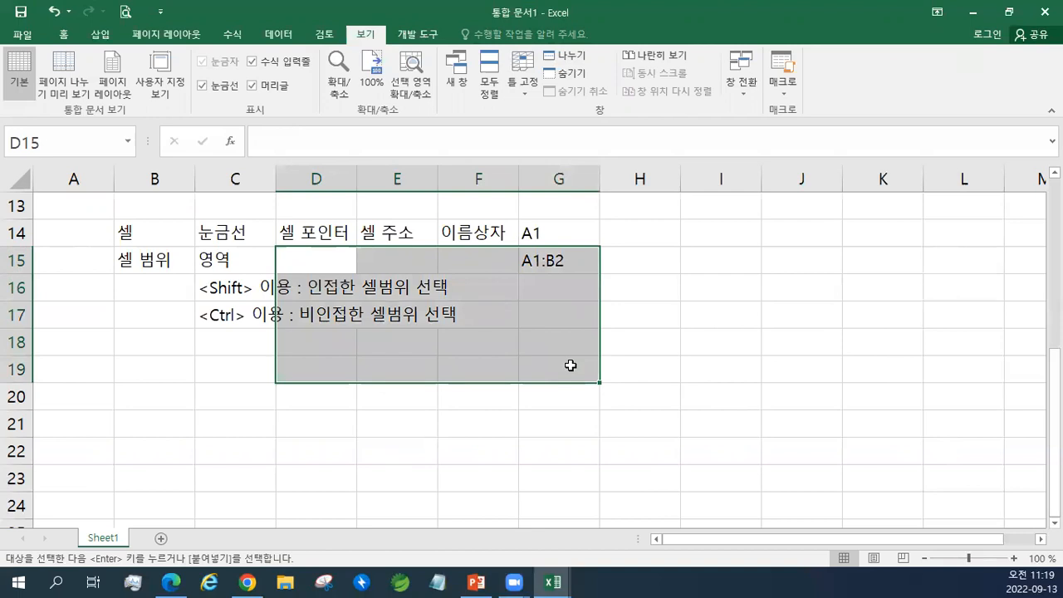
pyautogui.click(653, 403)
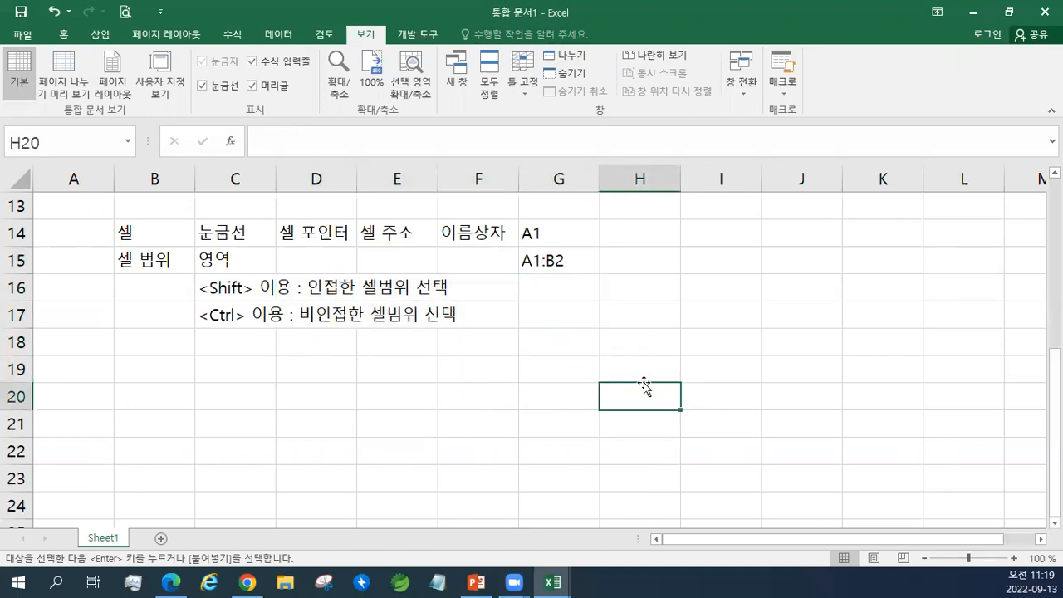
pyautogui.keyDown('shift'); pyautogui.click(314, 260); pyautogui.keyUp('shift')
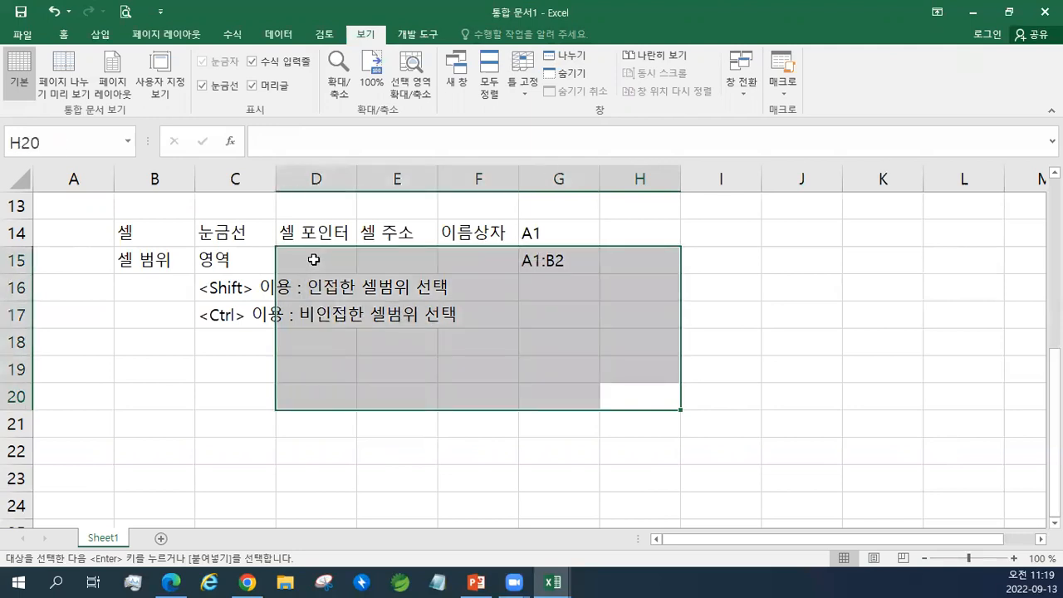
pyautogui.click(314, 260)
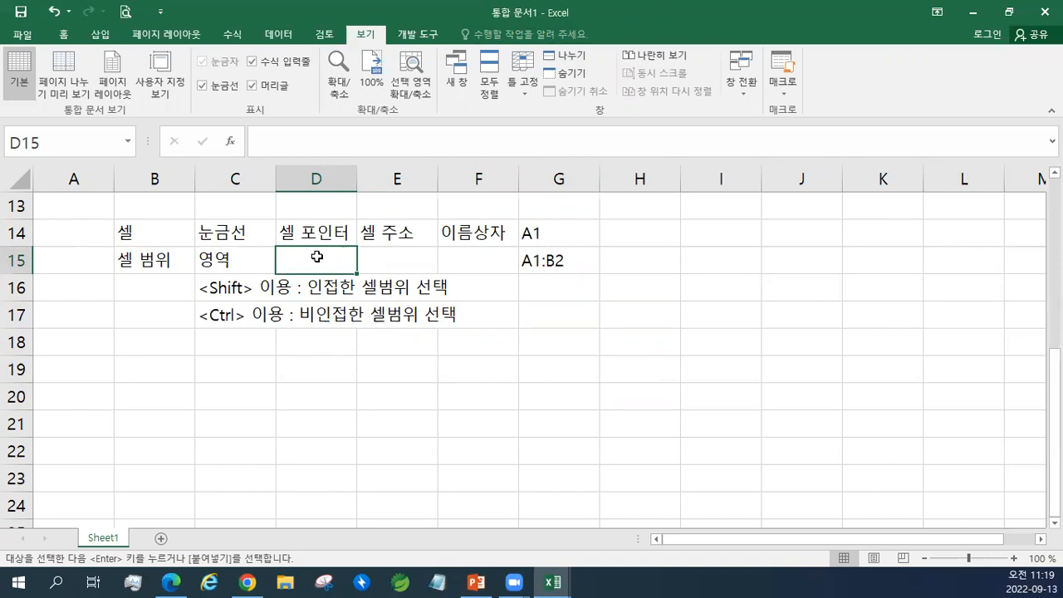
# - Select progressively larger ranges starting at C15: C15:D15, C15:D16 and C15:F17
pyautogui.moveTo(240, 257); pyautogui.dragTo(322, 263)
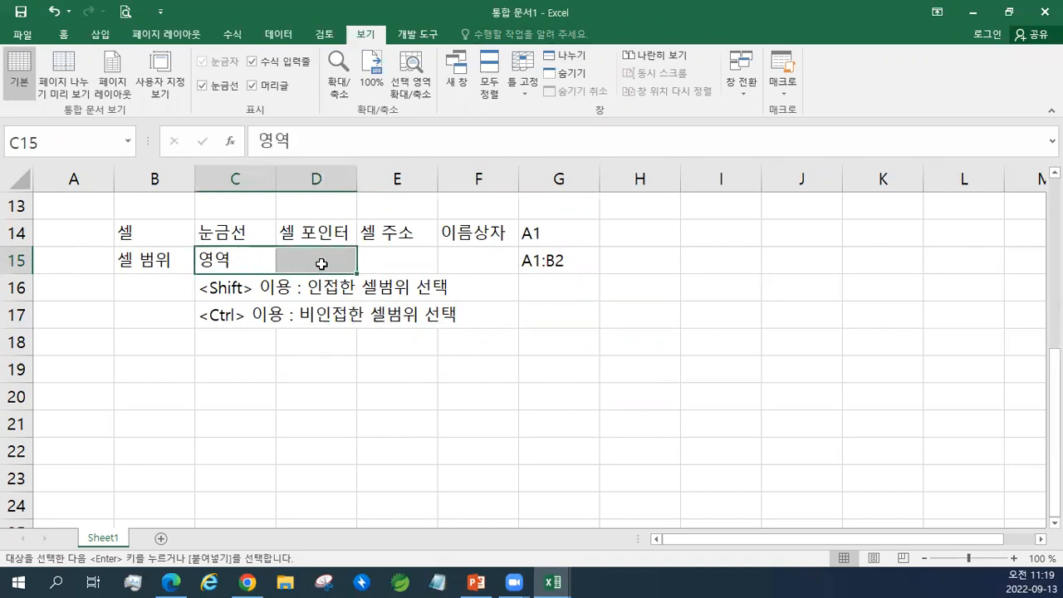
pyautogui.moveTo(250, 267); pyautogui.dragTo(300, 289)
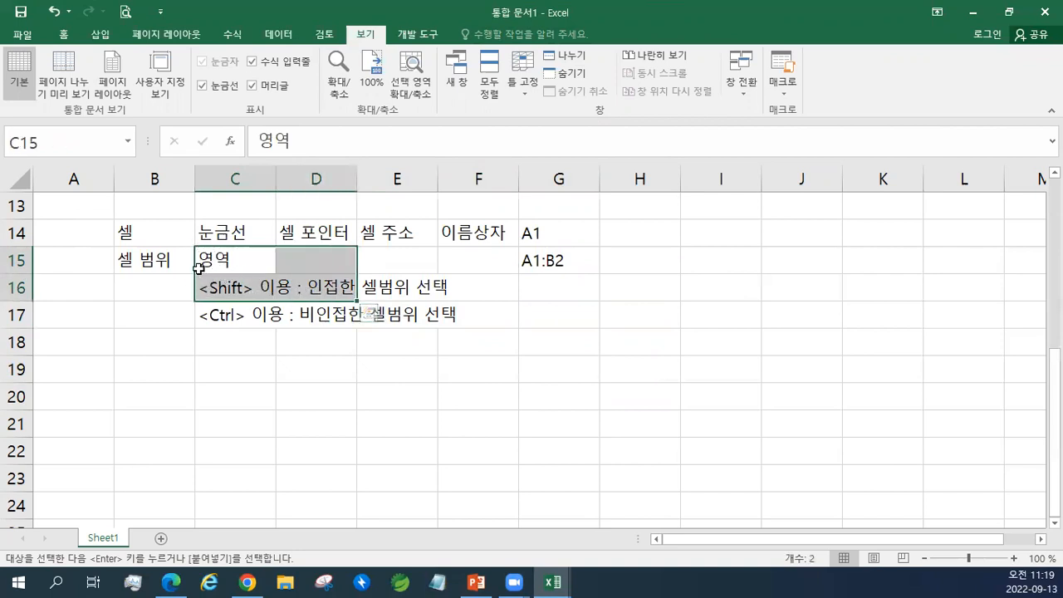
pyautogui.moveTo(233, 258); pyautogui.dragTo(478, 316)
# - Extend the selection from D15 to E17 cell by cell, select F15:G17 and E15:F17, and return to D15
pyautogui.click(342, 267)
pyautogui.hotkey('shift', 'Right')
pyautogui.hotkey('shift', 'Down')
pyautogui.hotkey('shift', 'Down')
pyautogui.moveTo(480, 259); pyautogui.dragTo(553, 311)
pyautogui.moveTo(404, 265); pyautogui.dragTo(467, 308)
pyautogui.click(306, 260)
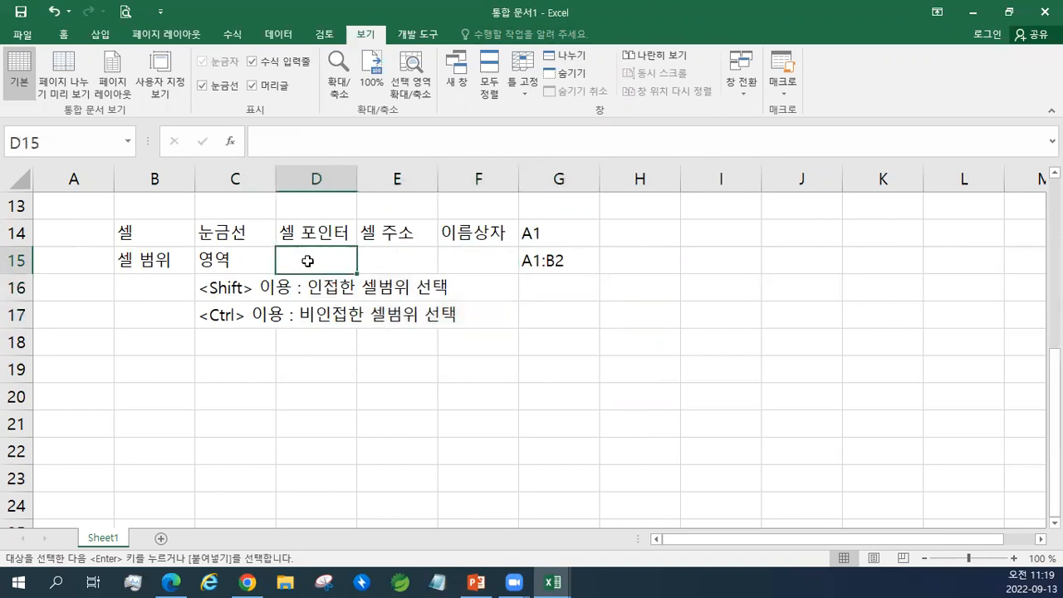
# - Build a non-adjacent selection with D15:D17, G16 and G18:H18, adding cells in column J and a range starting at E19
pyautogui.moveTo(329, 261); pyautogui.dragTo(328, 316)
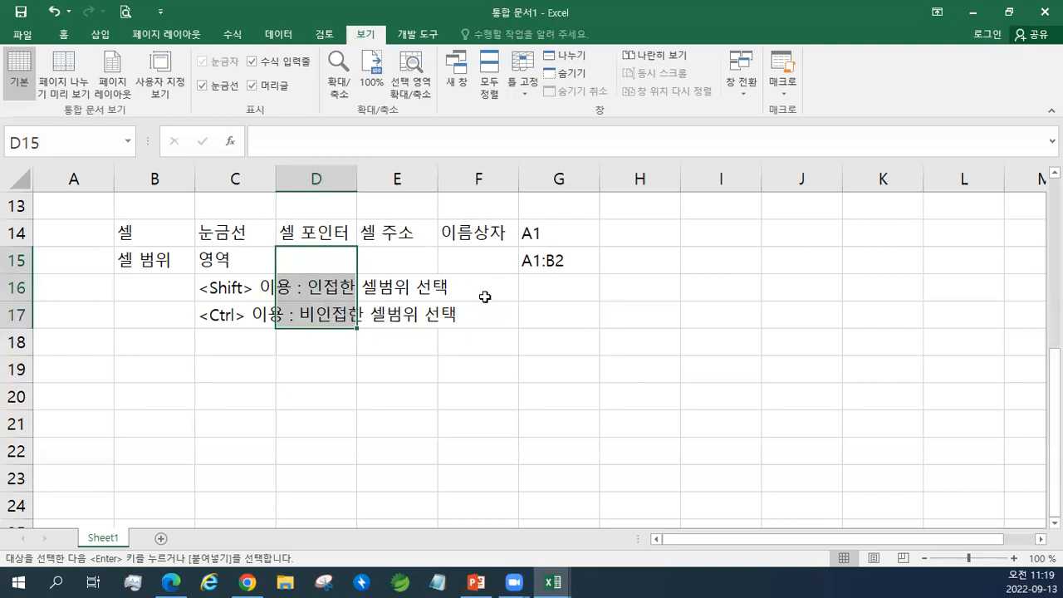
pyautogui.keyDown('ctrl'); pyautogui.click(553, 288); pyautogui.keyUp('ctrl')
pyautogui.moveTo(553, 341); pyautogui.dragTo(652, 338)
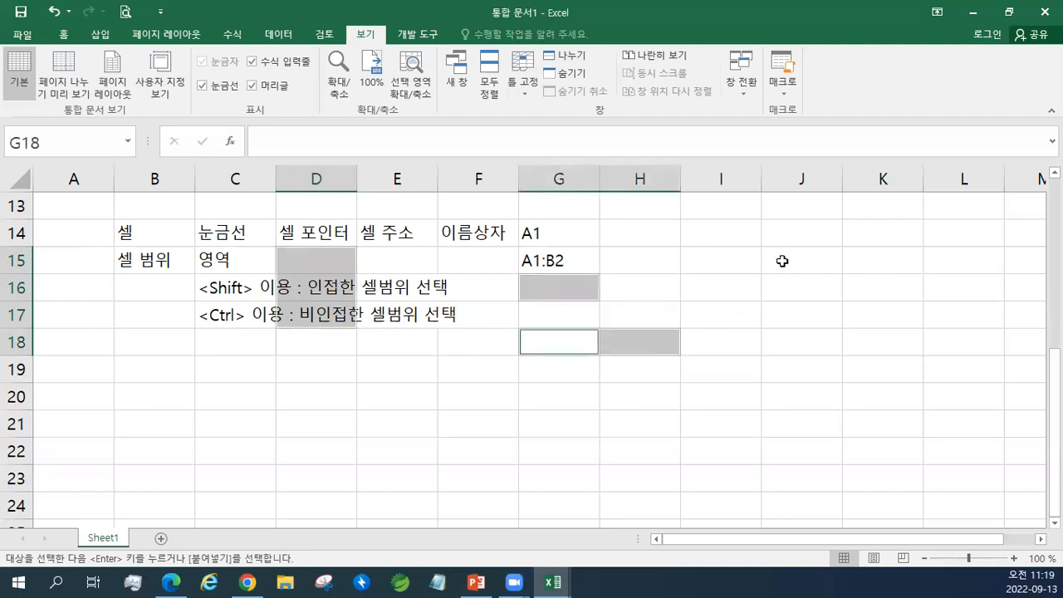
pyautogui.keyDown('ctrl'); pyautogui.click(767, 238); pyautogui.keyUp('ctrl')
pyautogui.moveTo(788, 304); pyautogui.dragTo(821, 386)
pyautogui.moveTo(373, 371); pyautogui.dragTo(414, 409)
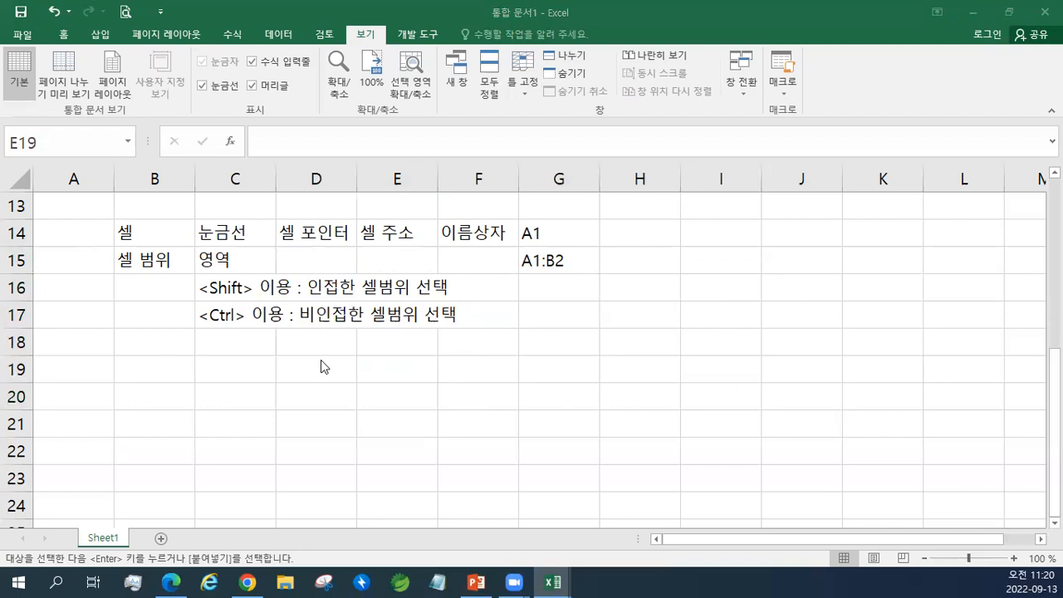
# - Select the blank cells B16:B17 beside the <Shift> and <Ctrl> notes, and the <Ctrl> note in C17
pyautogui.moveTo(153, 287); pyautogui.dragTo(170, 322)
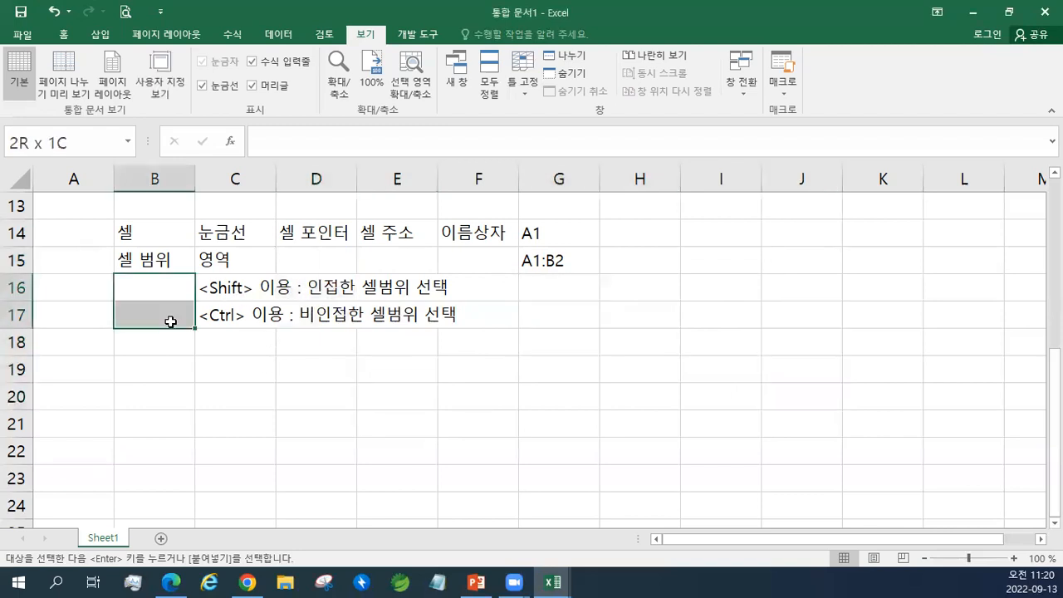
pyautogui.click(272, 315)
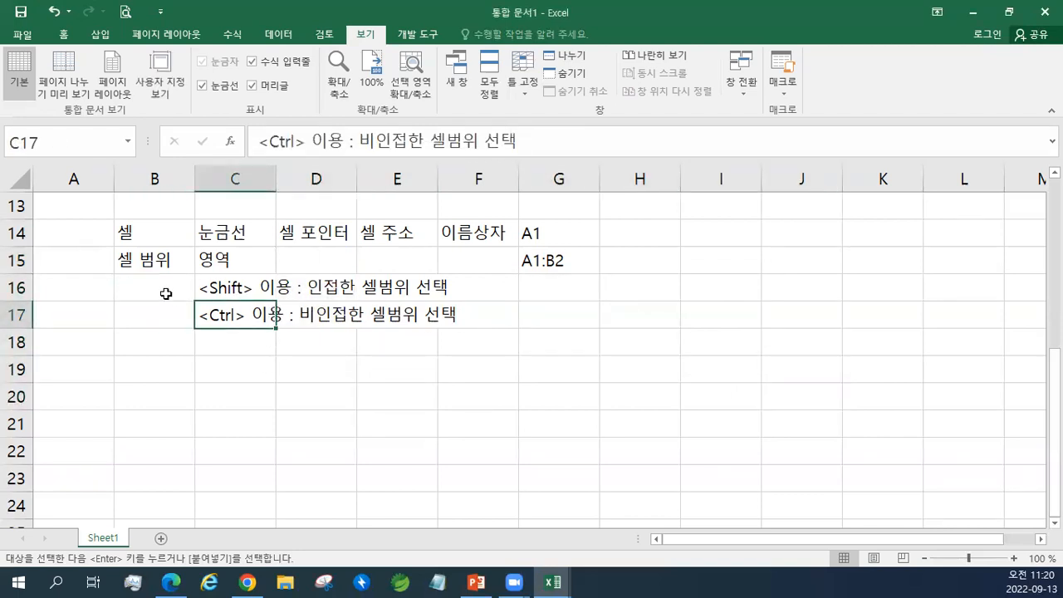
pyautogui.moveTo(166, 294); pyautogui.dragTo(171, 320)
# - Paste the 열, 행 and 시트 notes copied from another window into the sheet starting at B18
pyautogui.hotkey('alt', 'Tab')
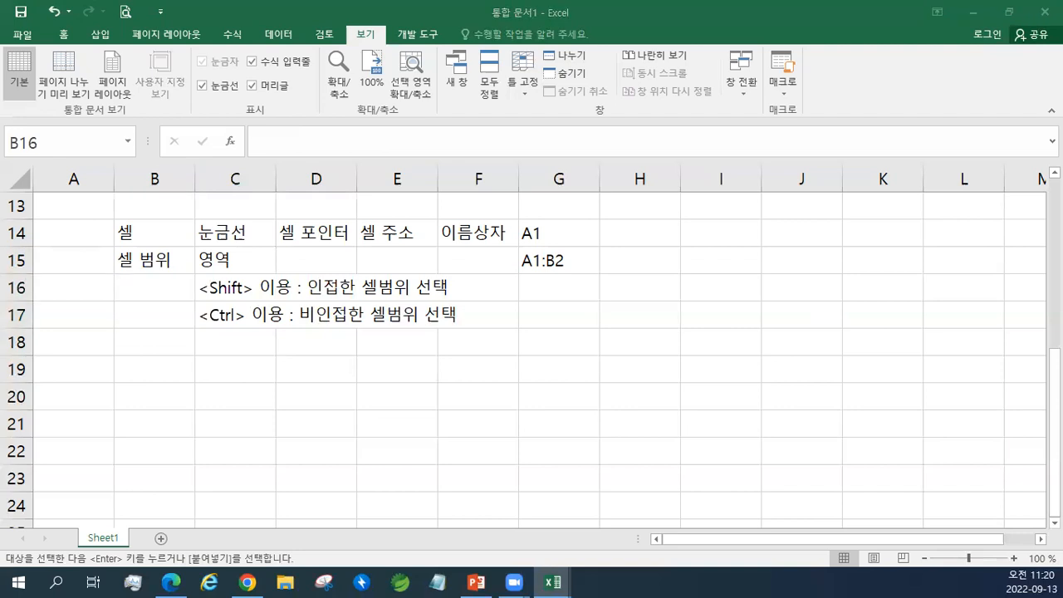
pyautogui.rightClick(151, 348)
pyautogui.click(209, 286)
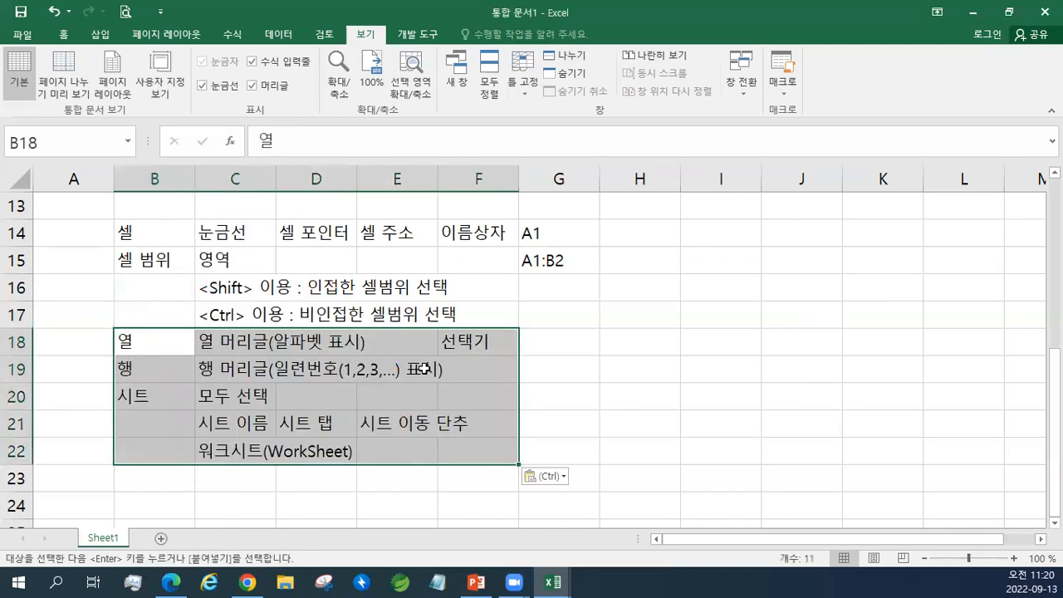
pyautogui.scroll(-1, 477, 361)
# - Select H21, then all of column G by its heading, and finish on cell A19
pyautogui.click(603, 335)
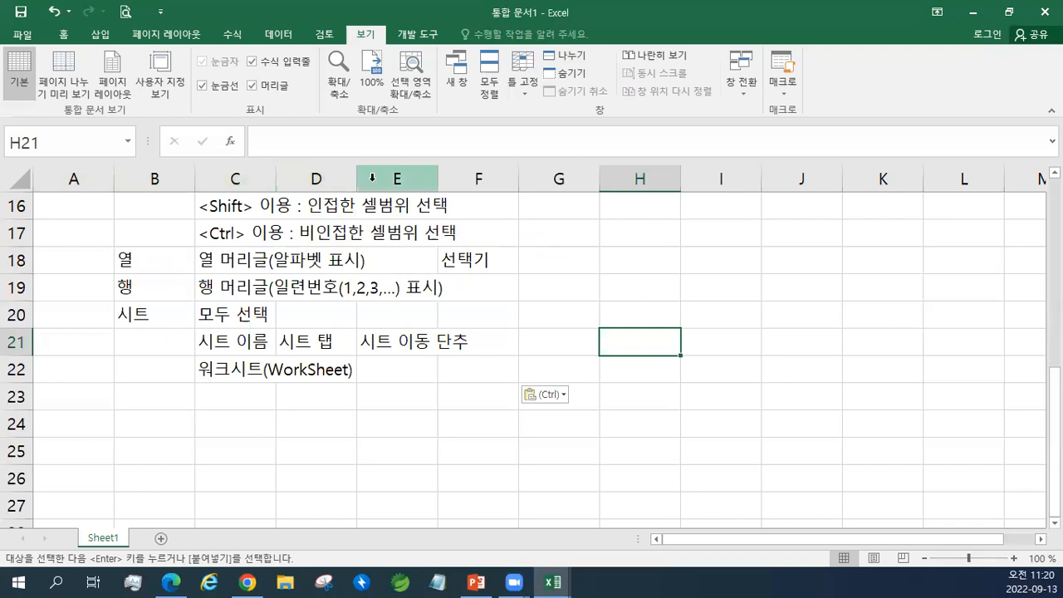
pyautogui.click(545, 176)
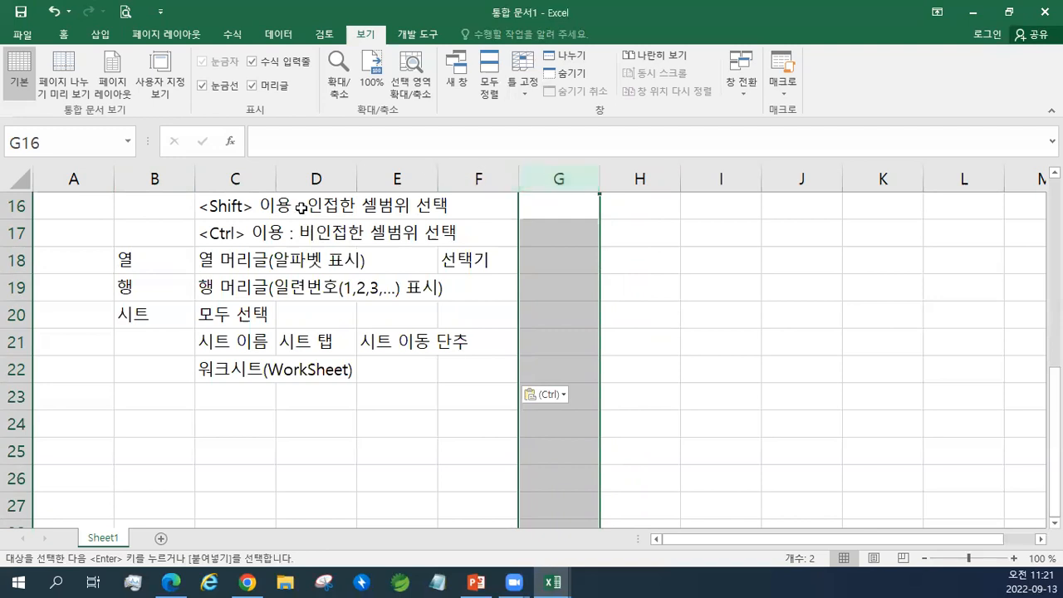
pyautogui.click(99, 293)
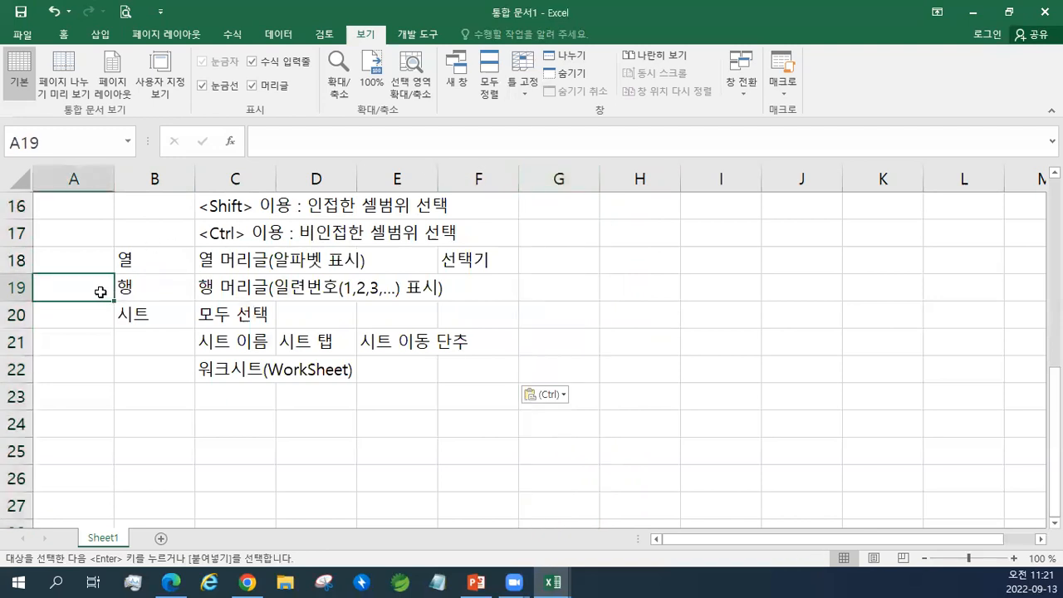
# - Review the row numbers from row 1 downward, then select the 행 label in B19 and the entire row 19
pyautogui.scroll(5, 99, 293)
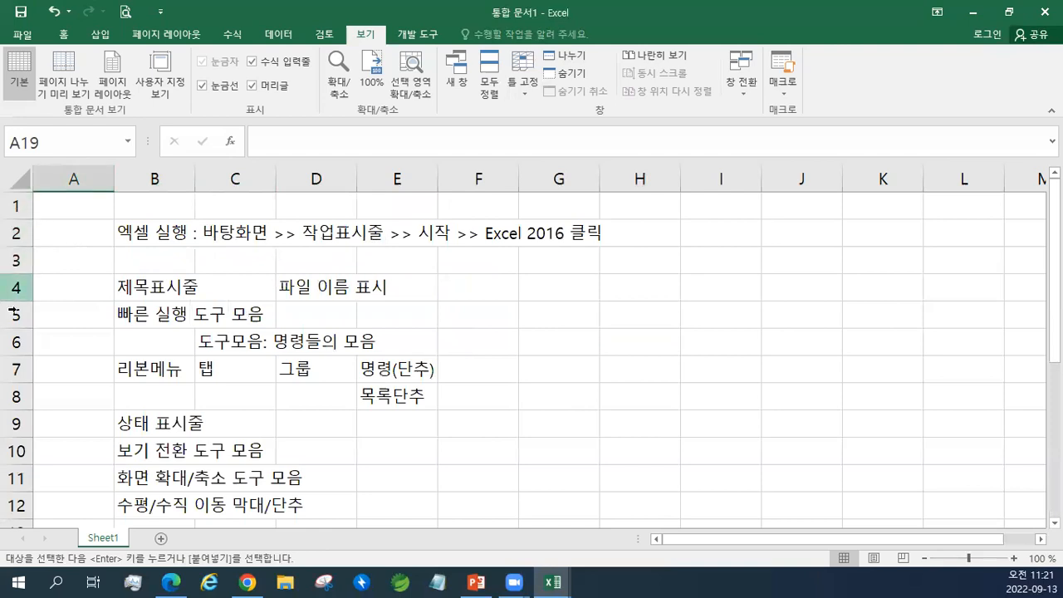
pyautogui.scroll(-4, 85, 323)
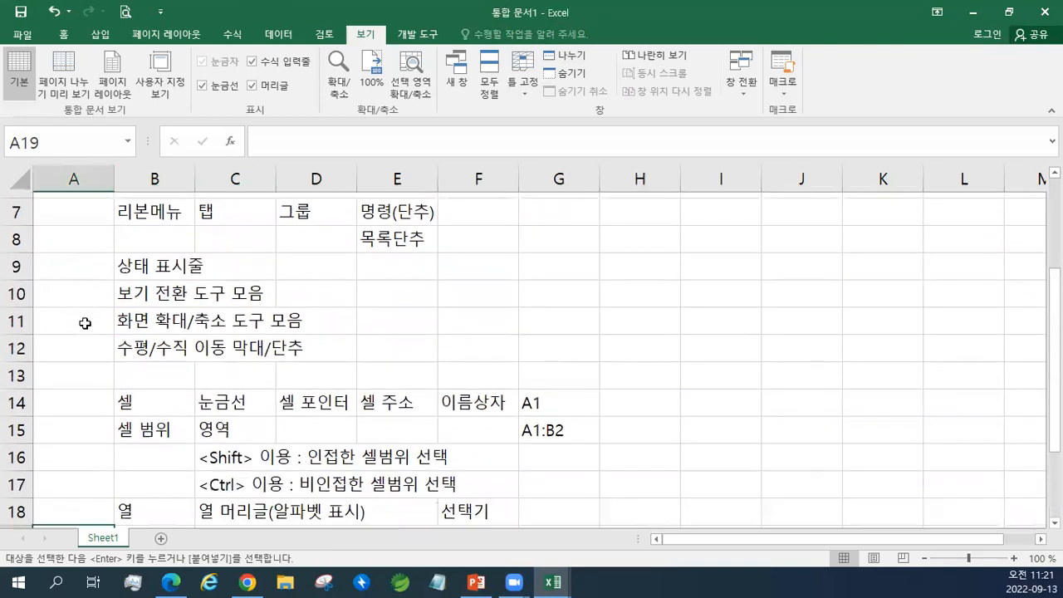
pyautogui.scroll(-2, 84, 323)
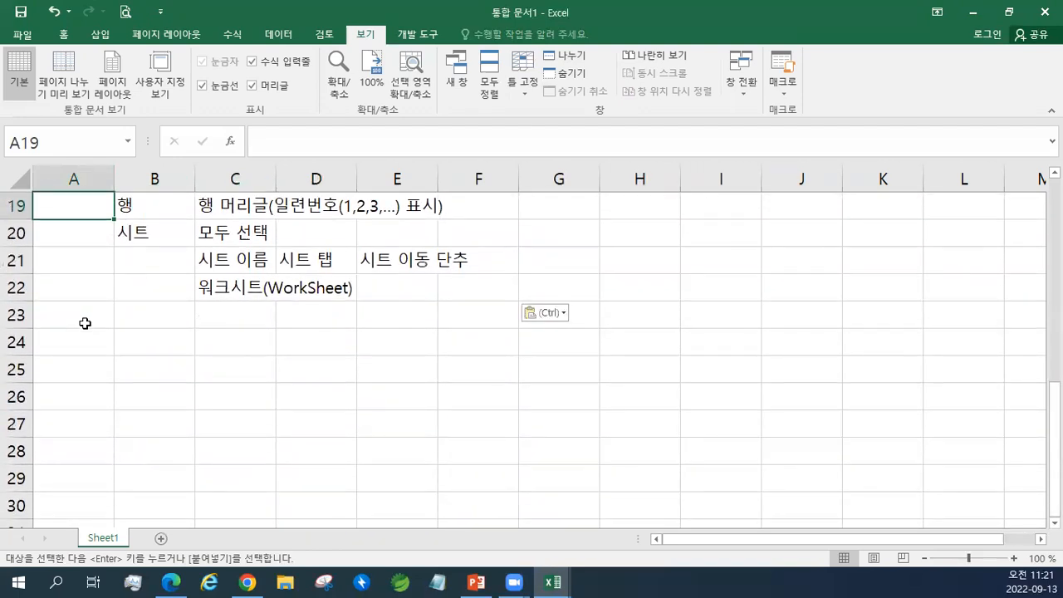
pyautogui.scroll(1, 85, 323)
pyautogui.click(166, 287)
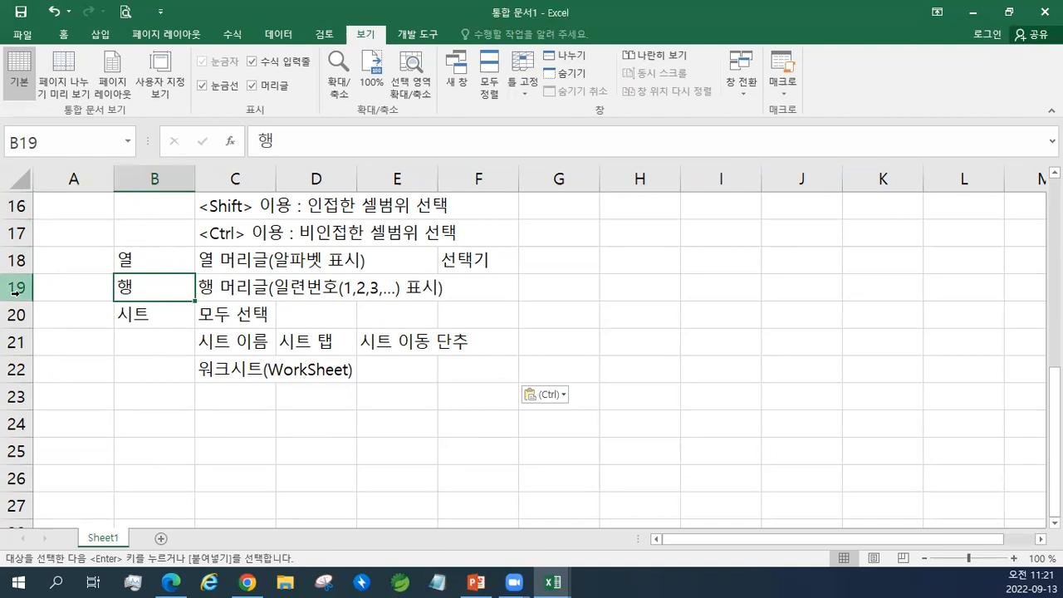
pyautogui.click(14, 290)
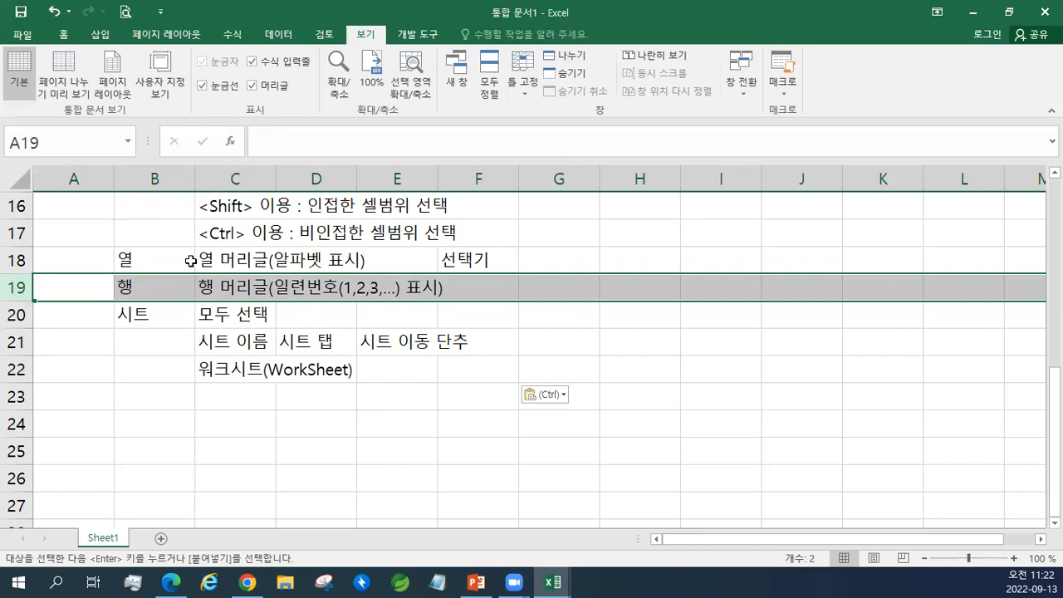
# - Select the 열 label in B18, then the vertical range G16:G27
pyautogui.click(190, 261)
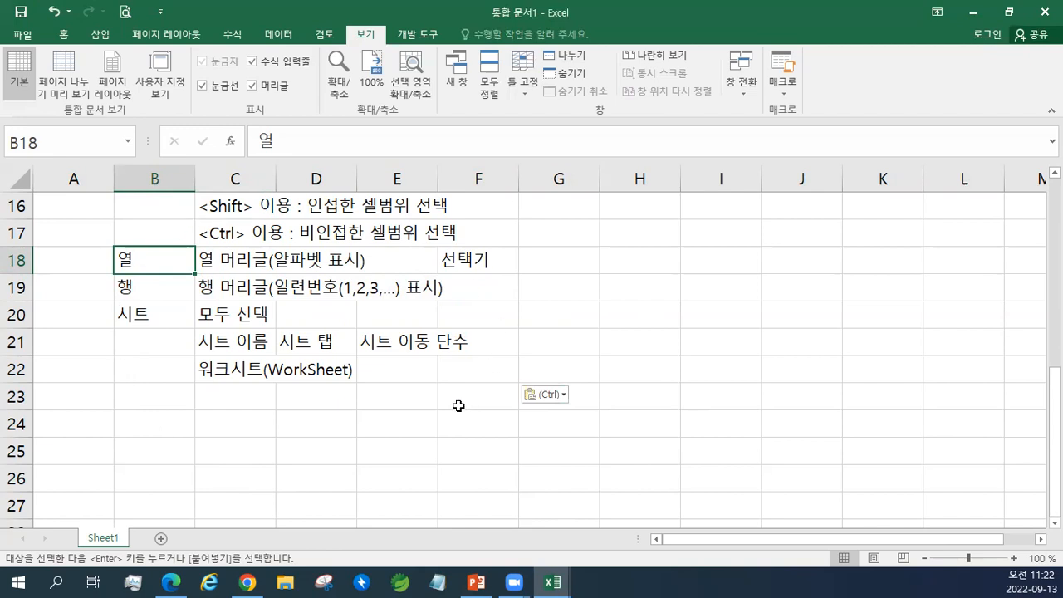
pyautogui.moveTo(541, 211); pyautogui.dragTo(565, 505)
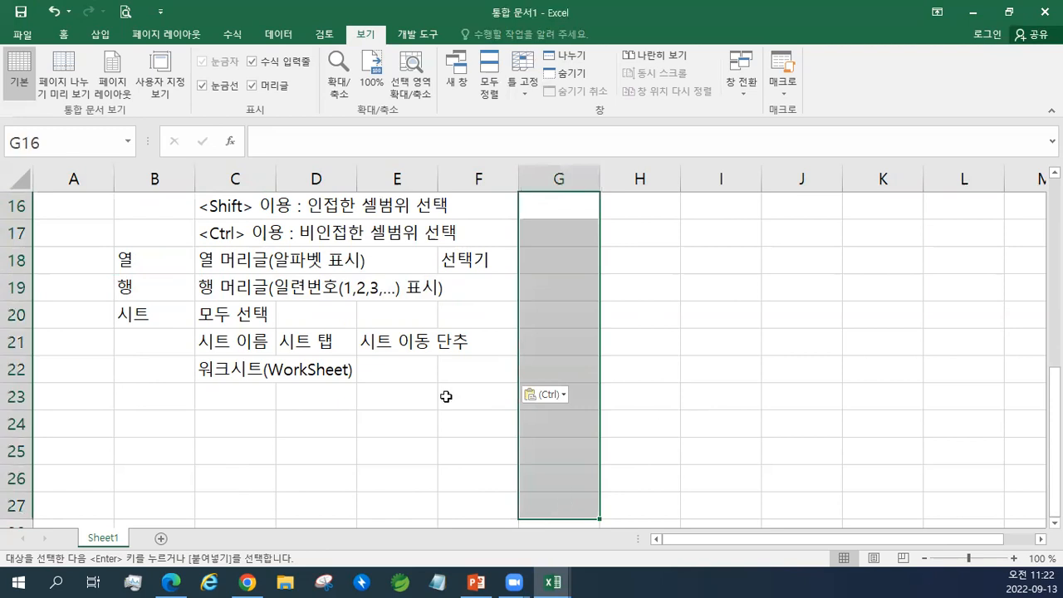
# - Select A20:L20, restore the workbook window down, and preview the page breaks before returning to Normal view
pyautogui.moveTo(88, 306); pyautogui.dragTo(900, 322)
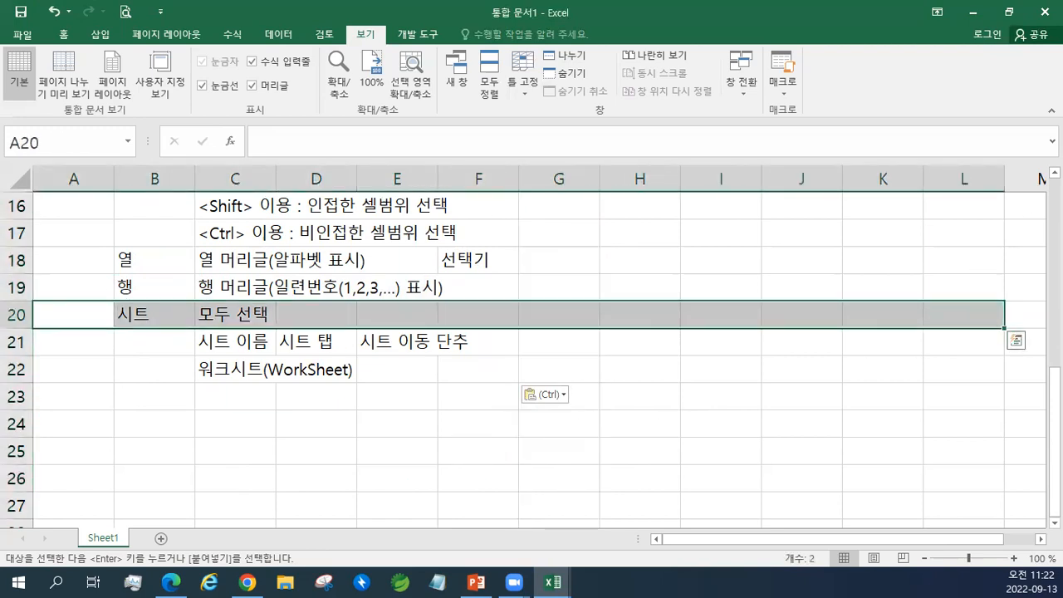
pyautogui.click(1008, 11)
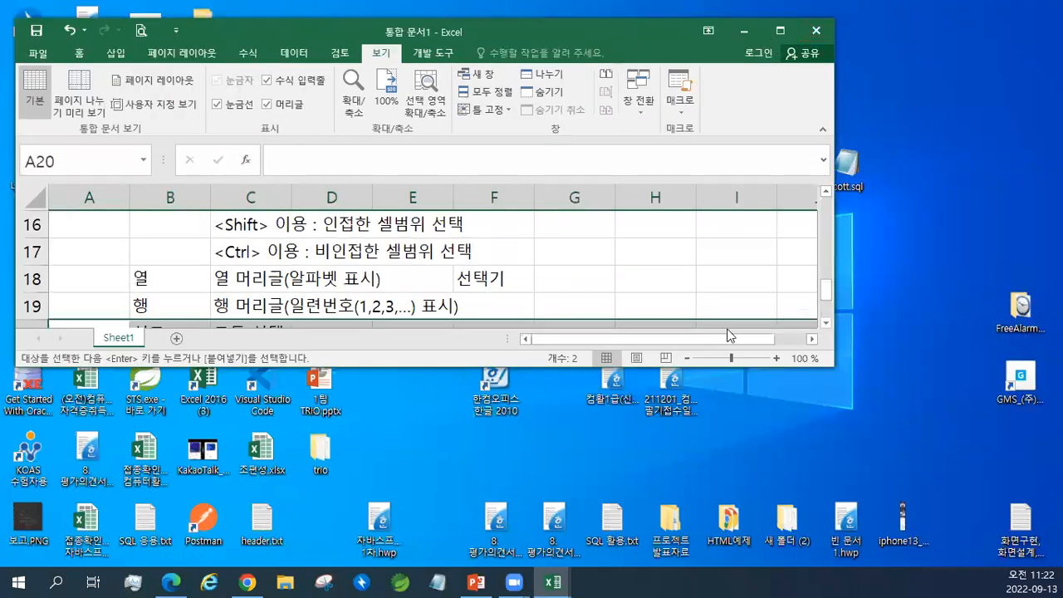
pyautogui.click(679, 359)
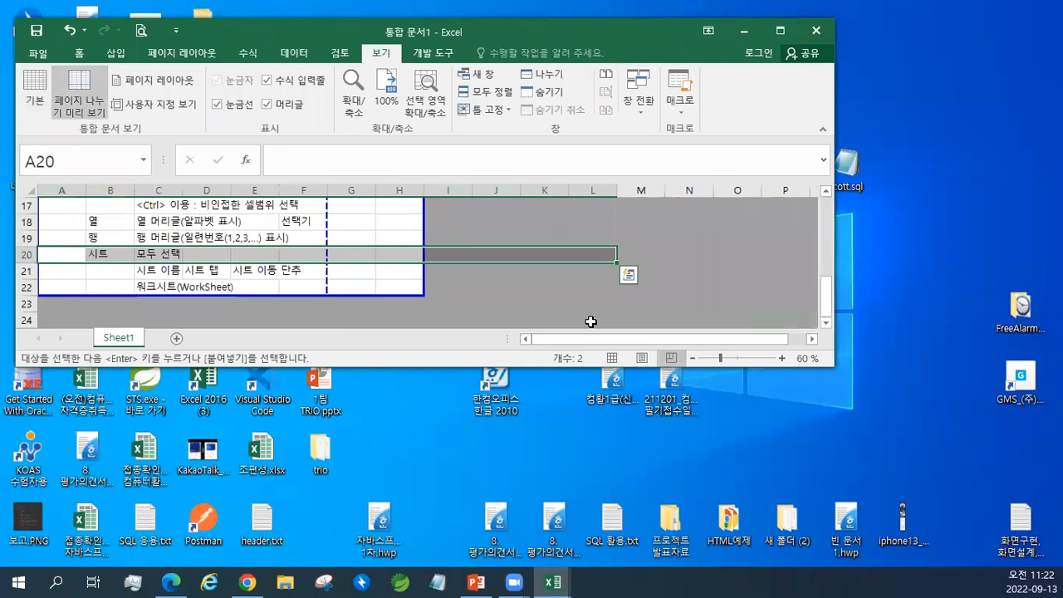
pyautogui.click(612, 358)
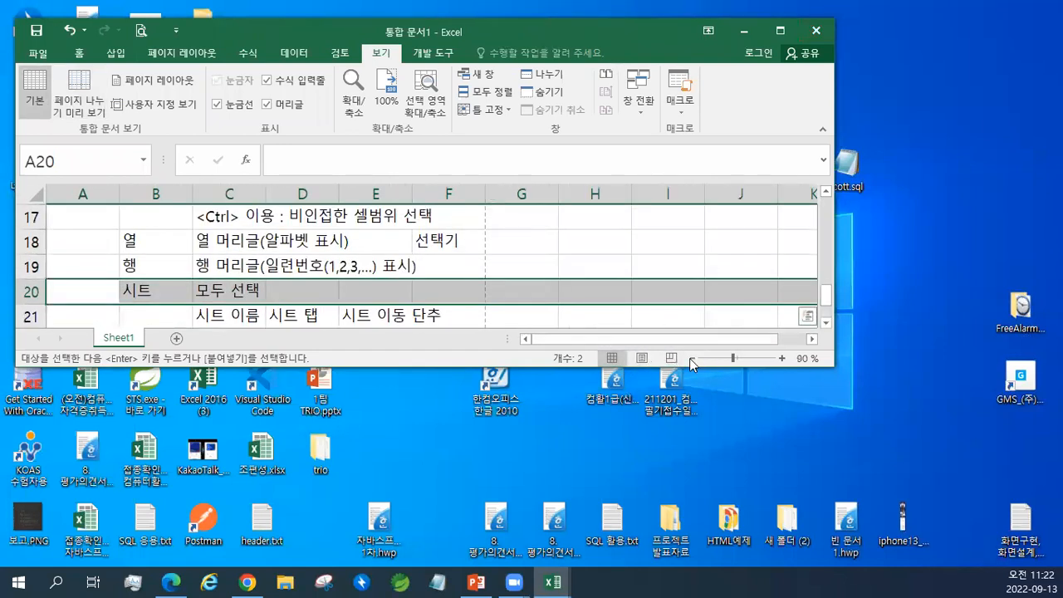
# - Zoom the sheet out to 10%, enlarge it to 160%, and maximize the workbook window again
pyautogui.click(691, 358)
pyautogui.click(692, 358)
pyautogui.click(691, 358)
pyautogui.click(691, 358)
pyautogui.click(691, 358)
pyautogui.click(691, 358)
pyautogui.click(691, 358)
pyautogui.click(692, 358)
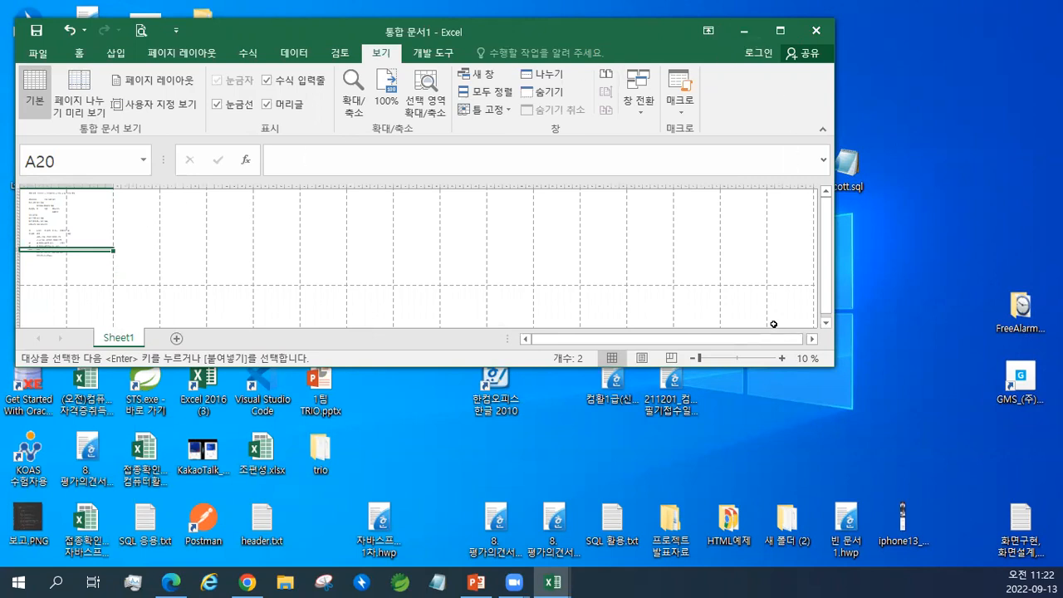
pyautogui.click(735, 360)
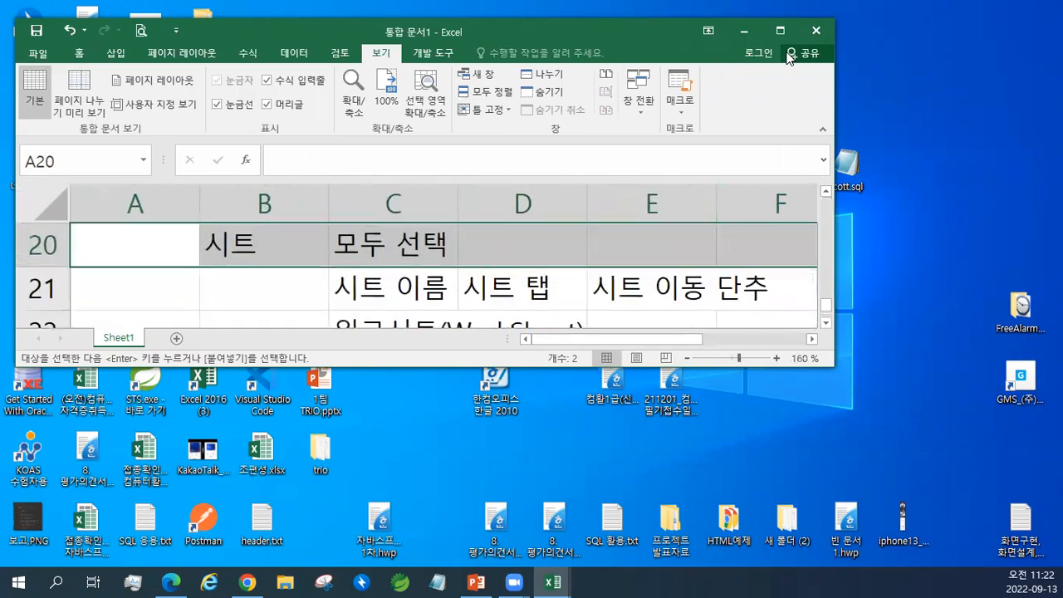
pyautogui.click(780, 31)
# - Alternate between selecting the whole of column B and the whole of row 22 by their headings
pyautogui.click(216, 183)
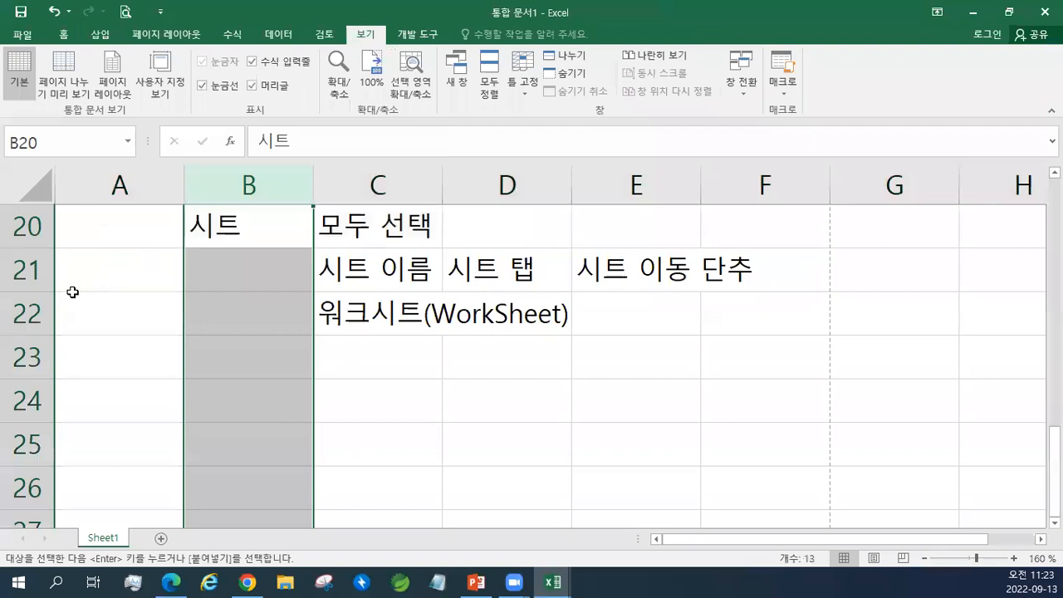
pyautogui.click(32, 307)
pyautogui.click(199, 184)
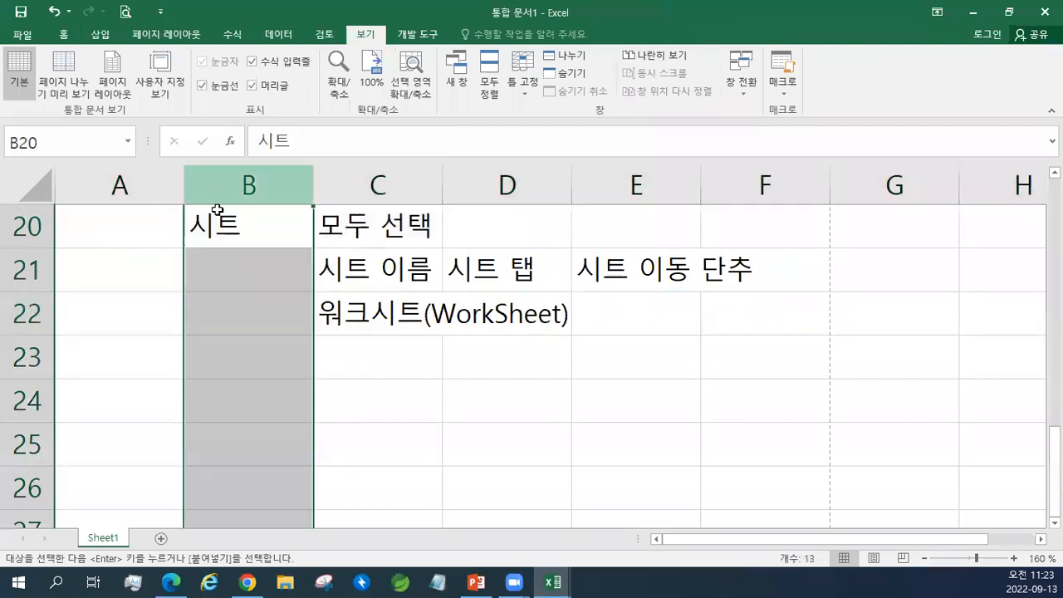
pyautogui.click(29, 309)
# - Select the range A20:F26, then A21:F26, and finish on cell A20
pyautogui.moveTo(109, 228); pyautogui.dragTo(739, 486)
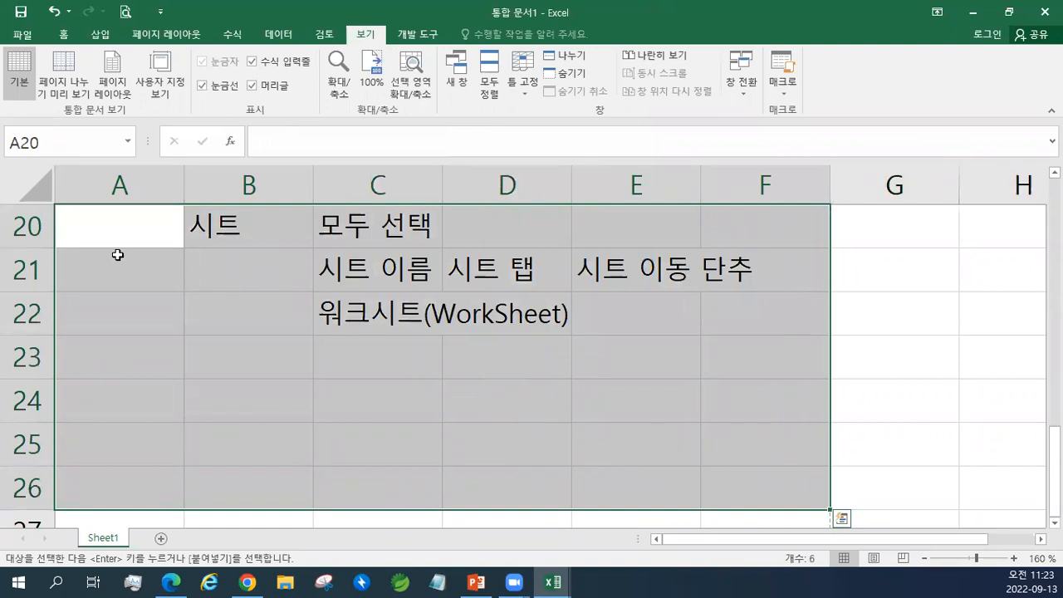
pyautogui.moveTo(118, 251); pyautogui.dragTo(721, 477)
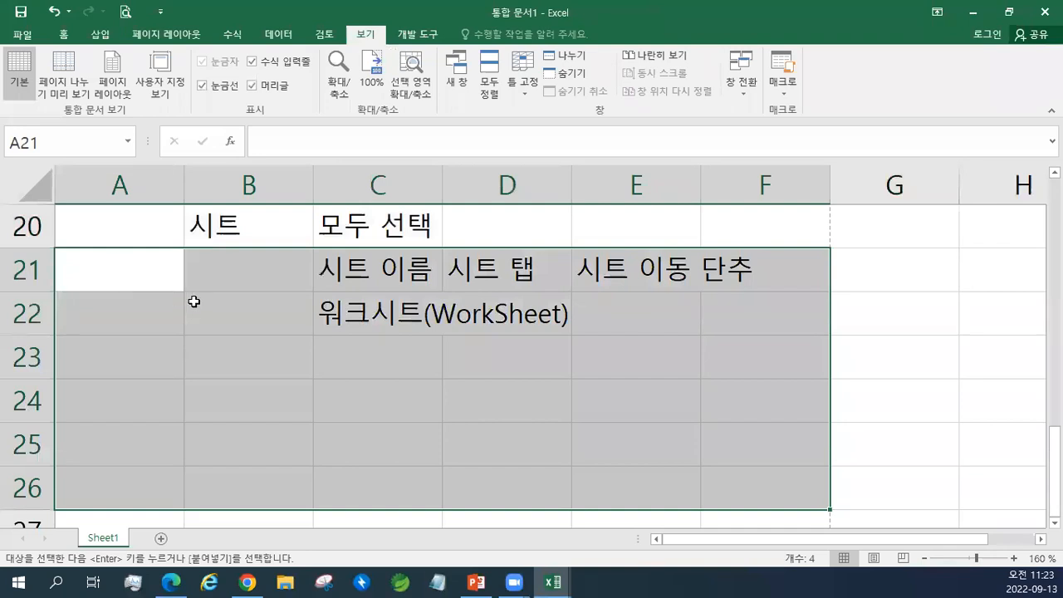
pyautogui.click(124, 236)
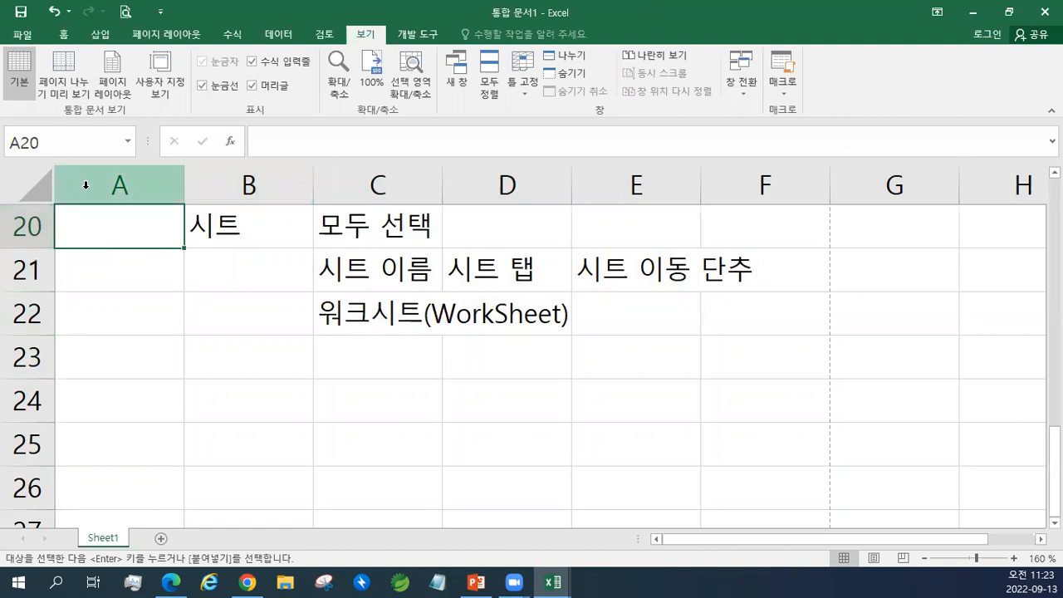
# - Select all cells of the sheet at once and zoom out to 10% to show the full selection
pyautogui.click(30, 189)
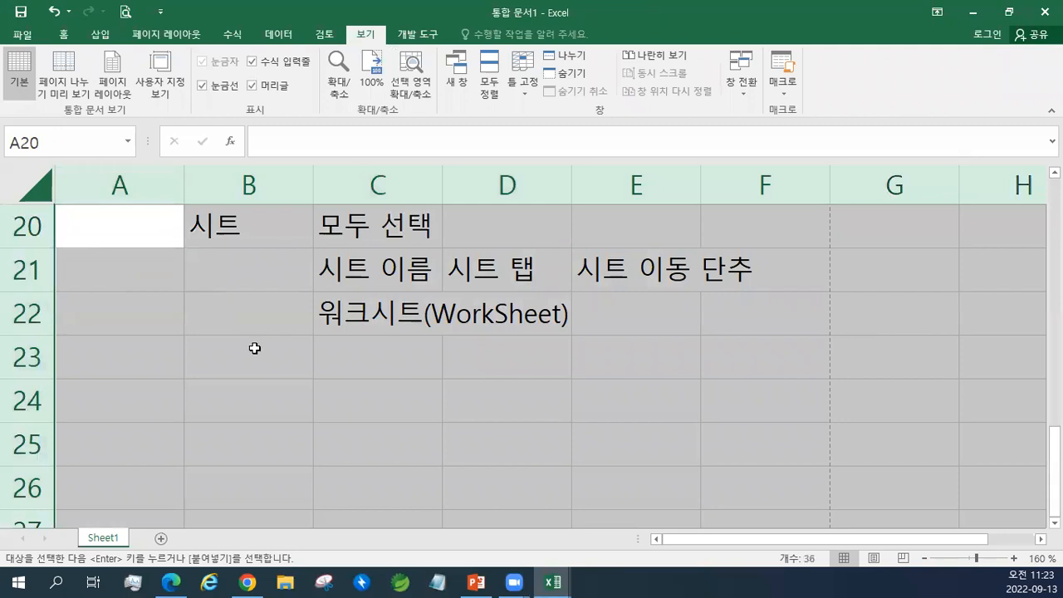
pyautogui.click(922, 559)
pyautogui.click(922, 558)
pyautogui.click(922, 558)
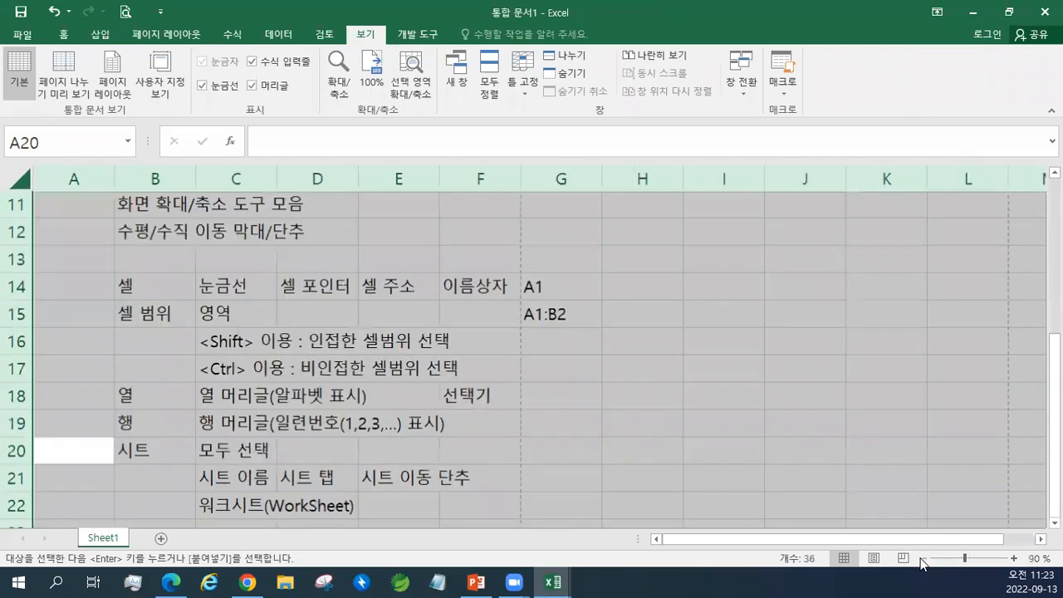
pyautogui.click(922, 558)
pyautogui.click(920, 559)
pyautogui.click(921, 558)
pyautogui.click(921, 559)
pyautogui.click(921, 559)
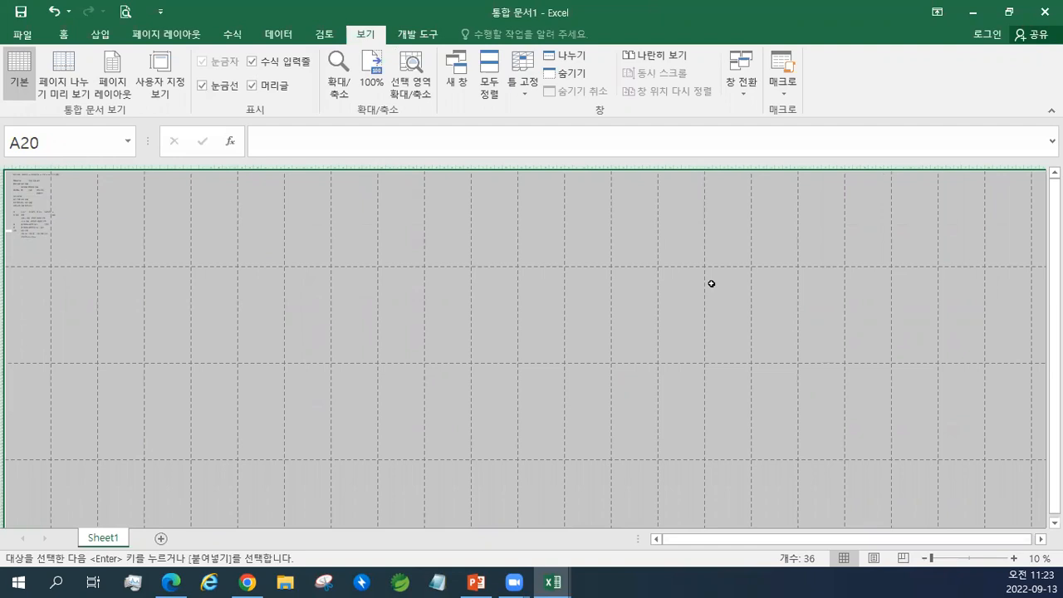
# - Enlarge the fully selected sheet to 150% and bring the 시트 notes from row 20 into view
pyautogui.scroll(2, 711, 284)
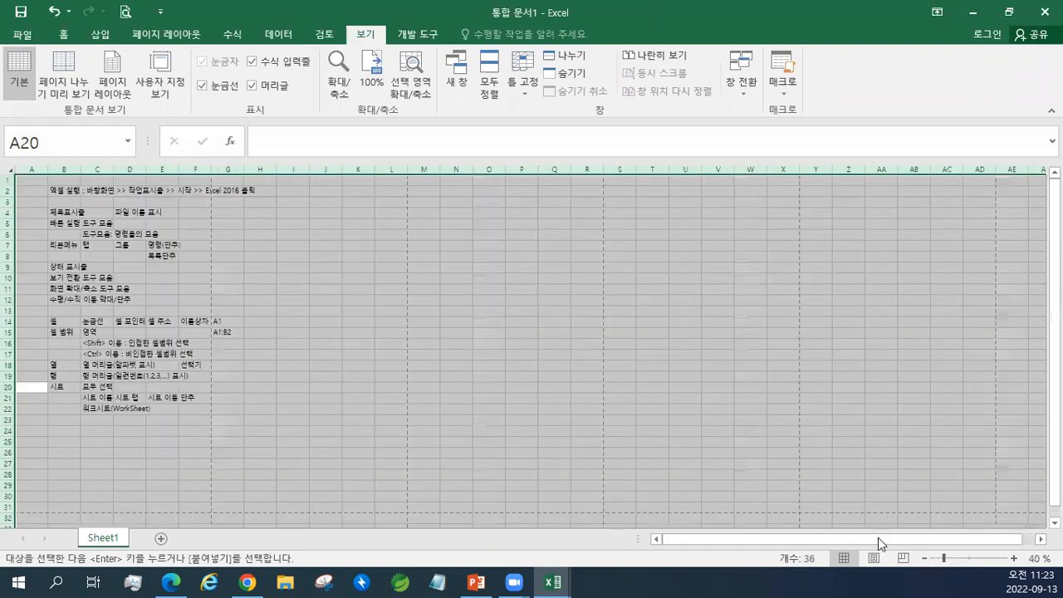
pyautogui.click(1013, 559)
pyautogui.click(1015, 558)
pyautogui.click(1014, 559)
pyautogui.click(1015, 558)
pyautogui.click(1014, 558)
pyautogui.click(1014, 558)
pyautogui.click(1014, 558)
pyautogui.click(1014, 559)
pyautogui.click(1014, 558)
pyautogui.scroll(-2, 450, 426)
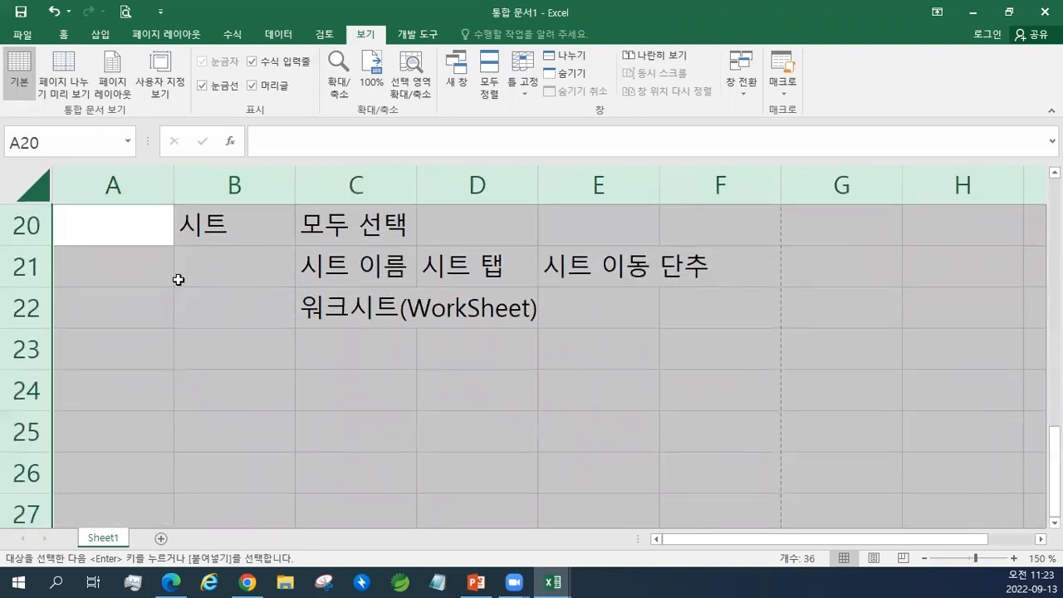
# - Restore the workbook window down, select cell B22, and maximize the window again
pyautogui.click(1010, 12)
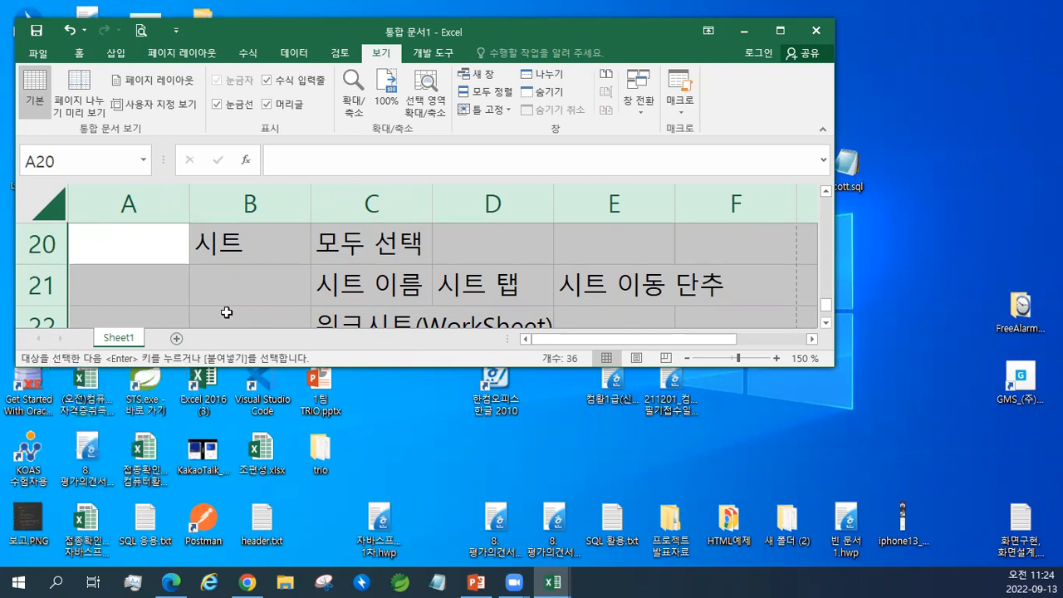
pyautogui.click(274, 316)
pyautogui.scroll(-1, 275, 316)
pyautogui.scroll(1, 275, 314)
pyautogui.doubleClick(595, 29)
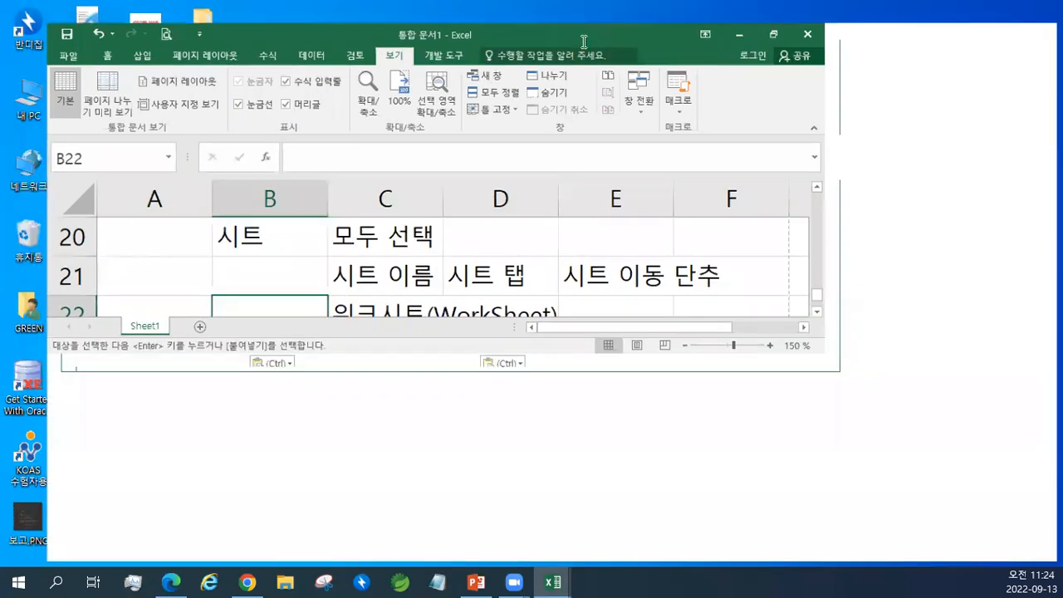
# - Paste the copied 개체 and 통합 문서 notes starting at B23, keeping values only
pyautogui.scroll(-1, 408, 304)
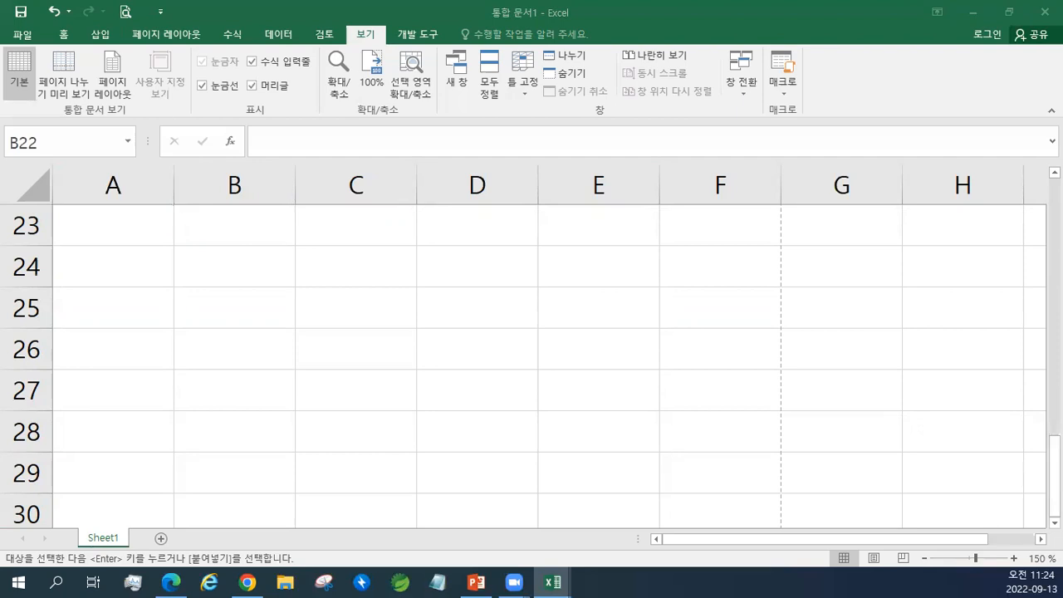
pyautogui.scroll(1, 225, 304)
pyautogui.click(232, 341)
pyautogui.hotkey('ctrl', 'v')
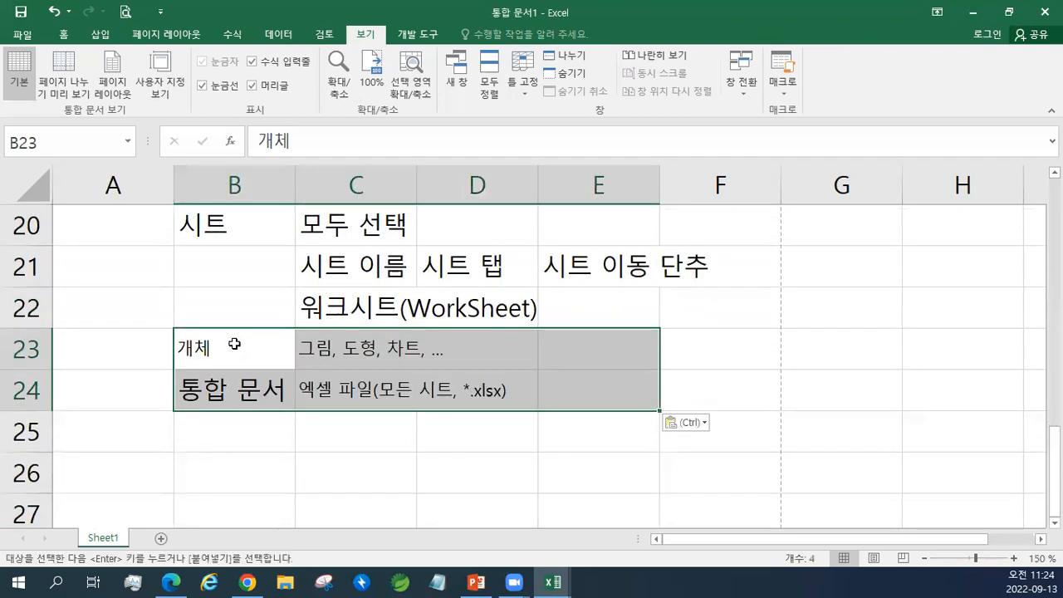
pyautogui.click(686, 422)
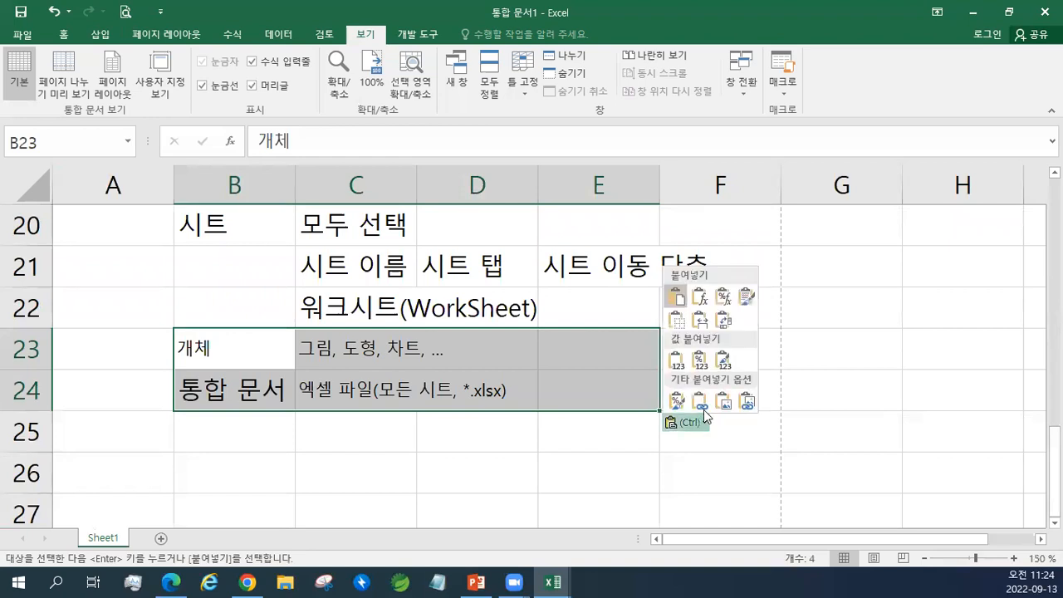
pyautogui.click(675, 366)
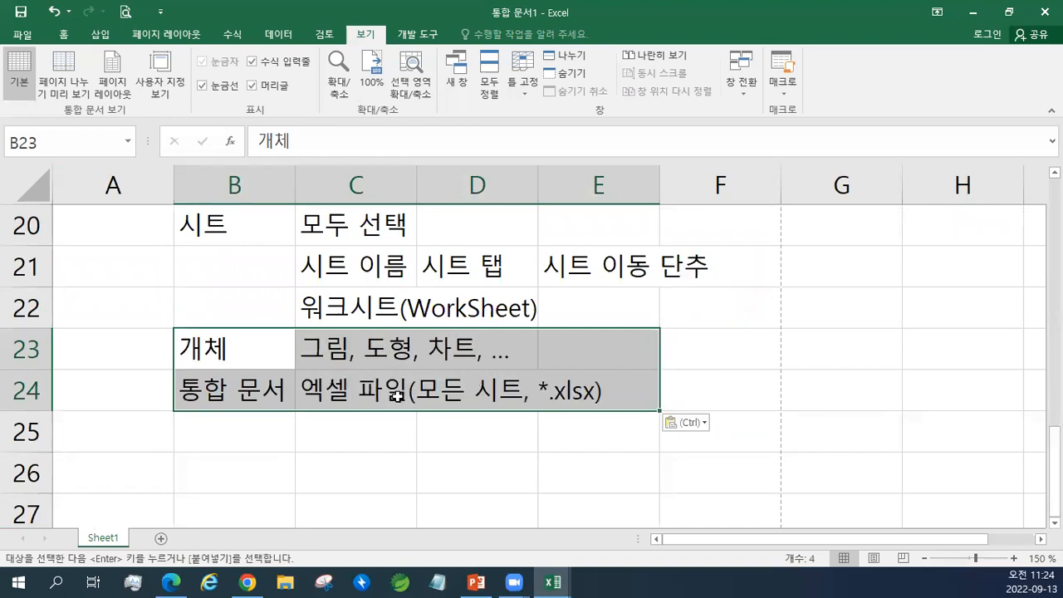
# - Examine the notes in rows 21 to 24, selecting C24, B24, B23, B22 and B21 and finishing on B24
pyautogui.click(396, 397)
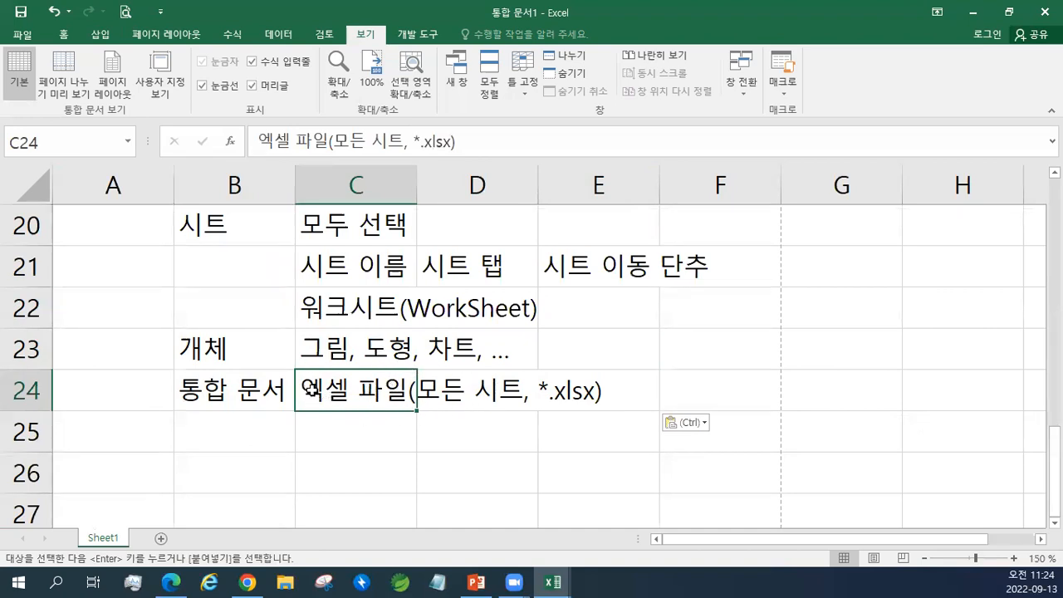
pyautogui.click(250, 386)
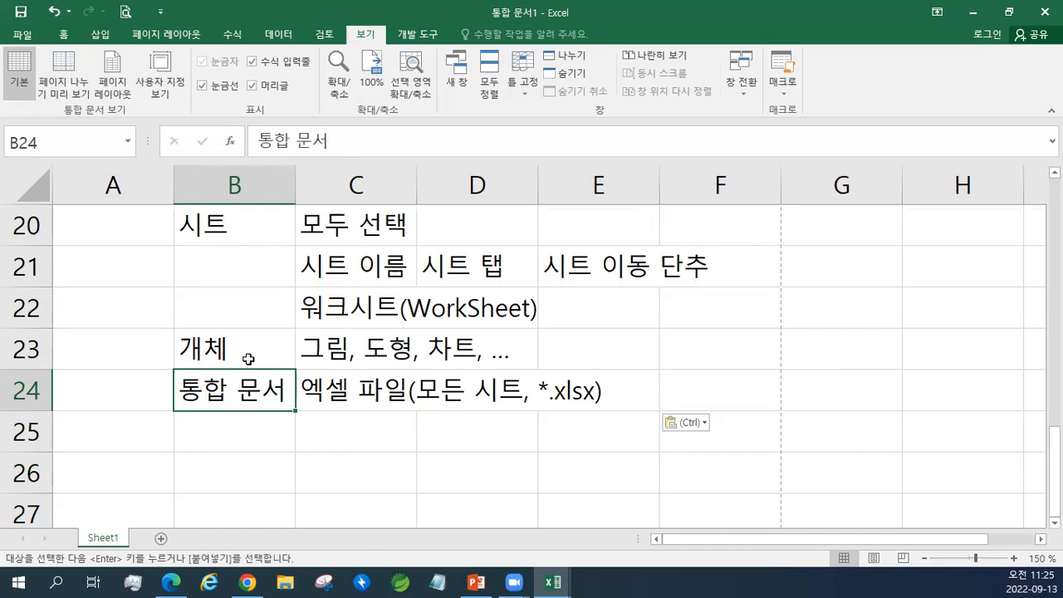
pyautogui.click(249, 359)
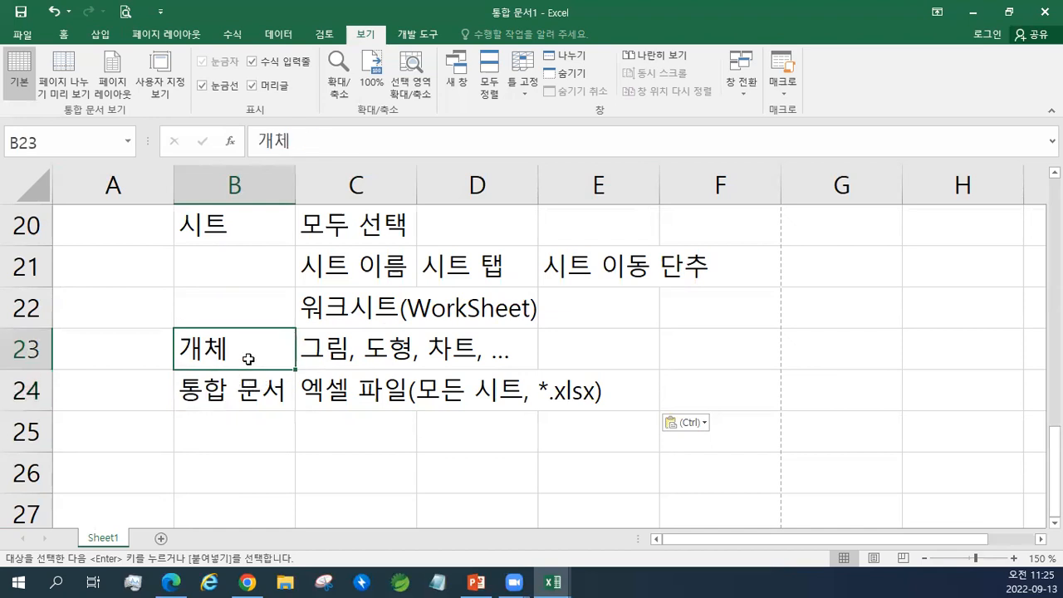
pyautogui.click(253, 317)
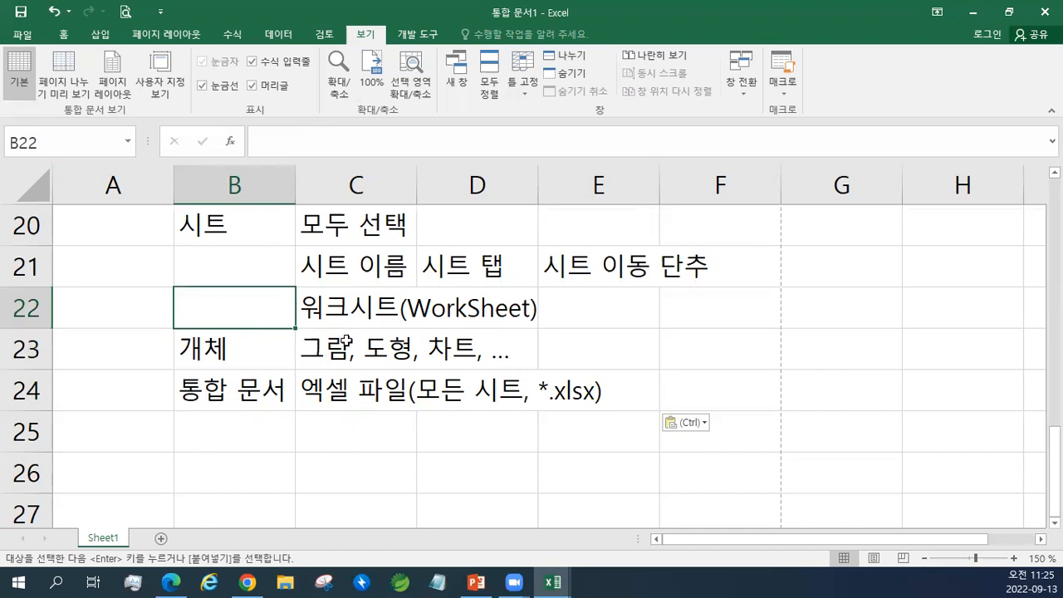
pyautogui.click(237, 274)
pyautogui.click(237, 302)
pyautogui.click(233, 269)
pyautogui.click(233, 297)
pyautogui.click(249, 397)
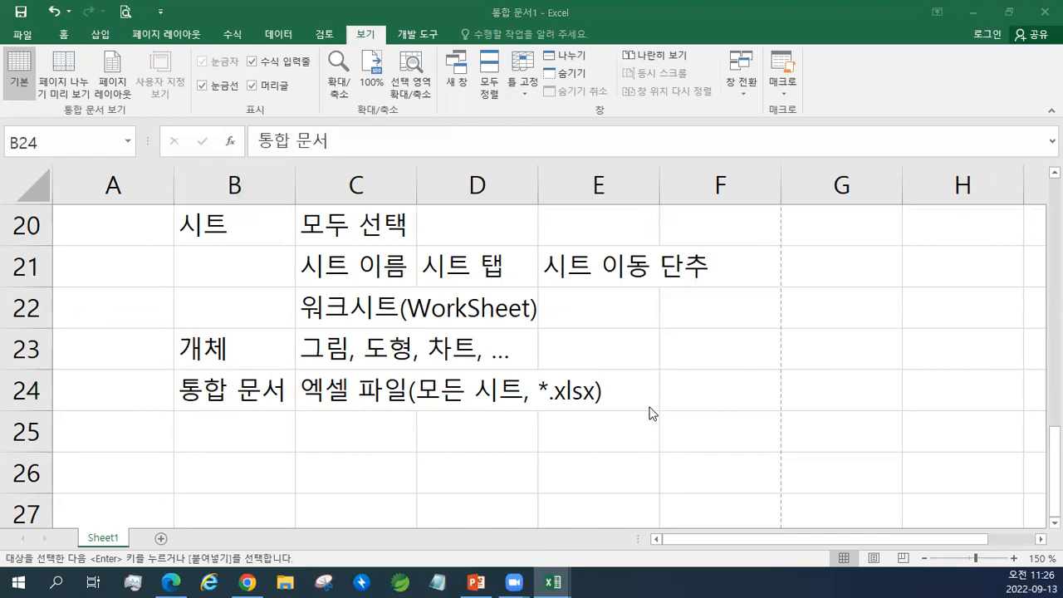
# - Paste the copied text 엑셀 프로그램 into D25, then select cell F25
pyautogui.click(506, 427)
pyautogui.rightClick(505, 427)
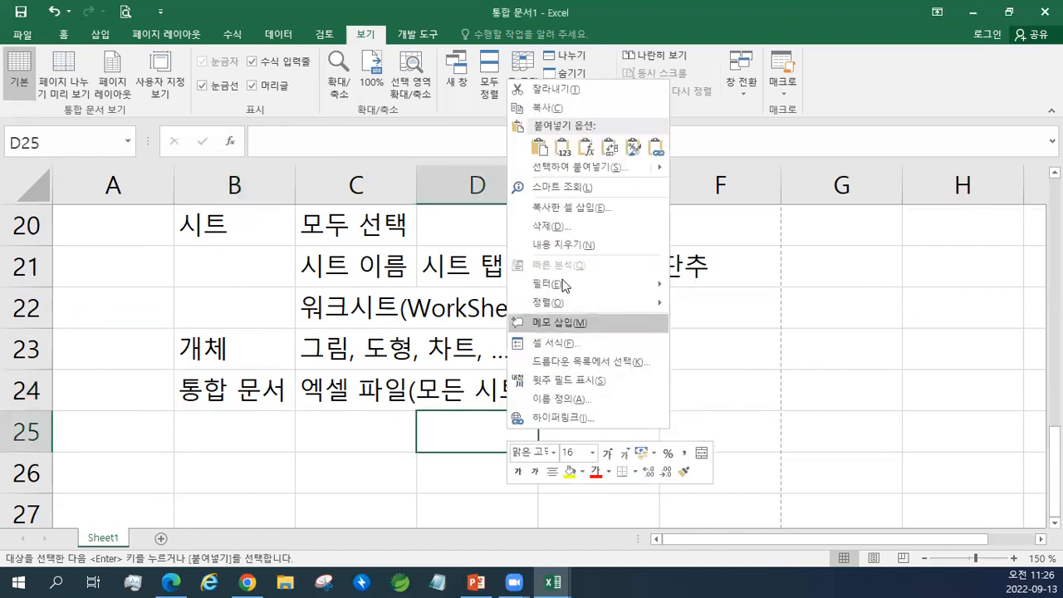
pyautogui.click(544, 149)
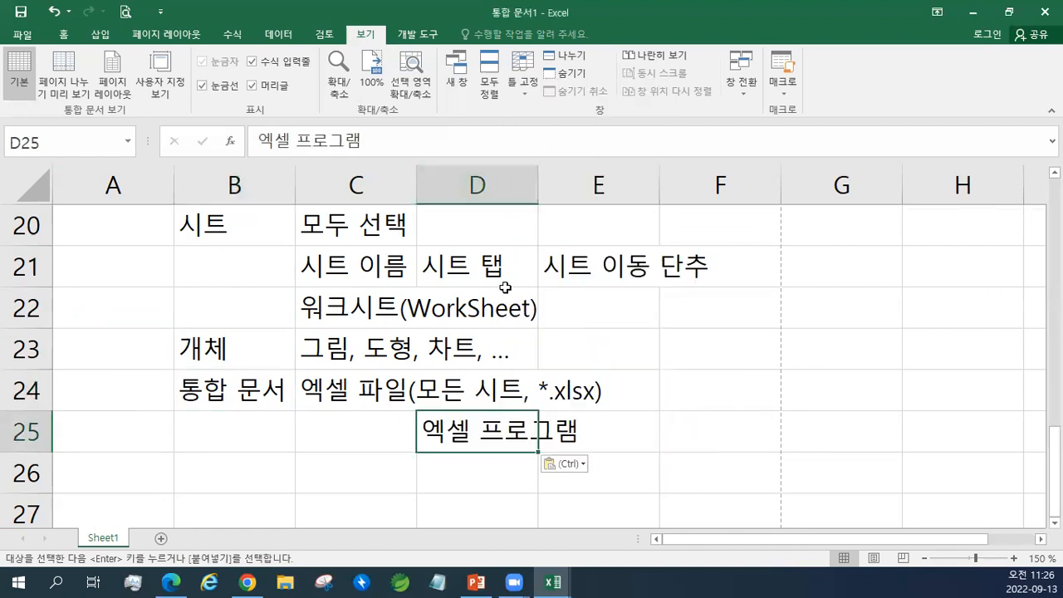
pyautogui.scroll(-1, 505, 288)
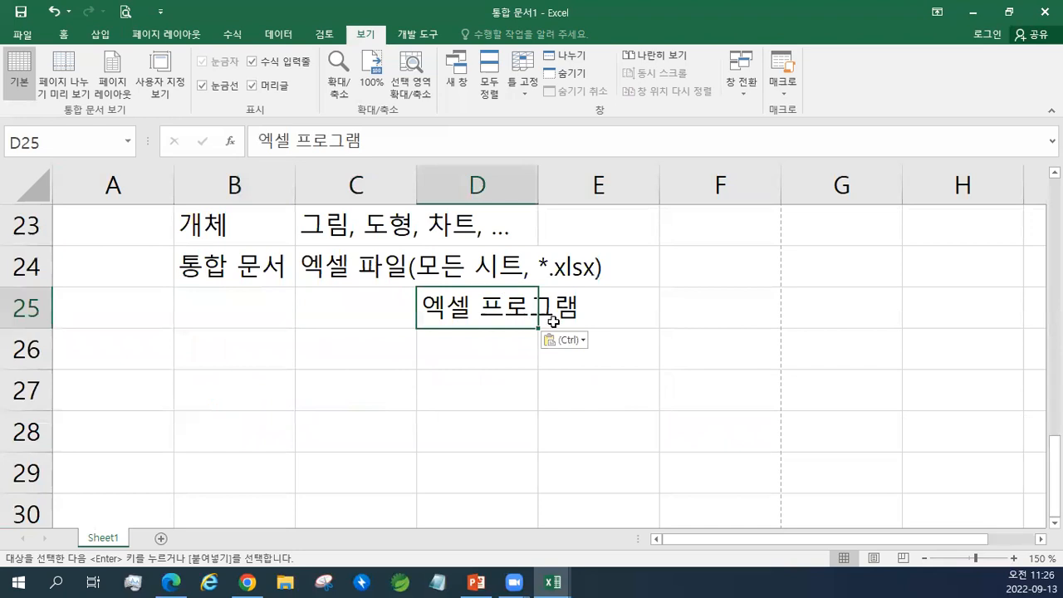
pyautogui.click(729, 321)
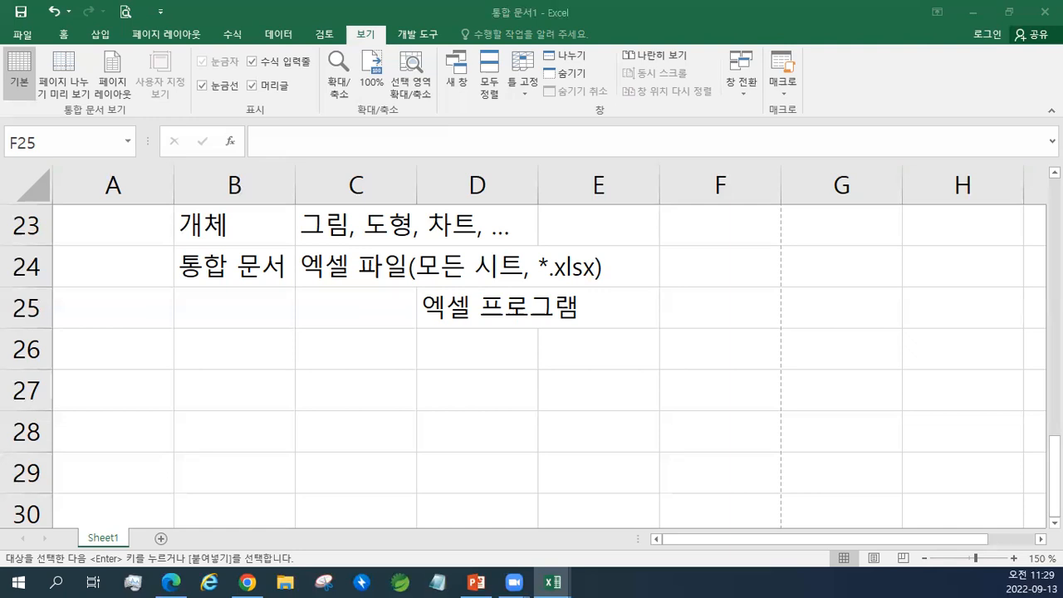
# - Paste 스프레드시트(계산프로그램) into B25 as a value and move 엑셀 프로그램 from D25 to E25
pyautogui.click(220, 307)
pyautogui.rightClick(220, 306)
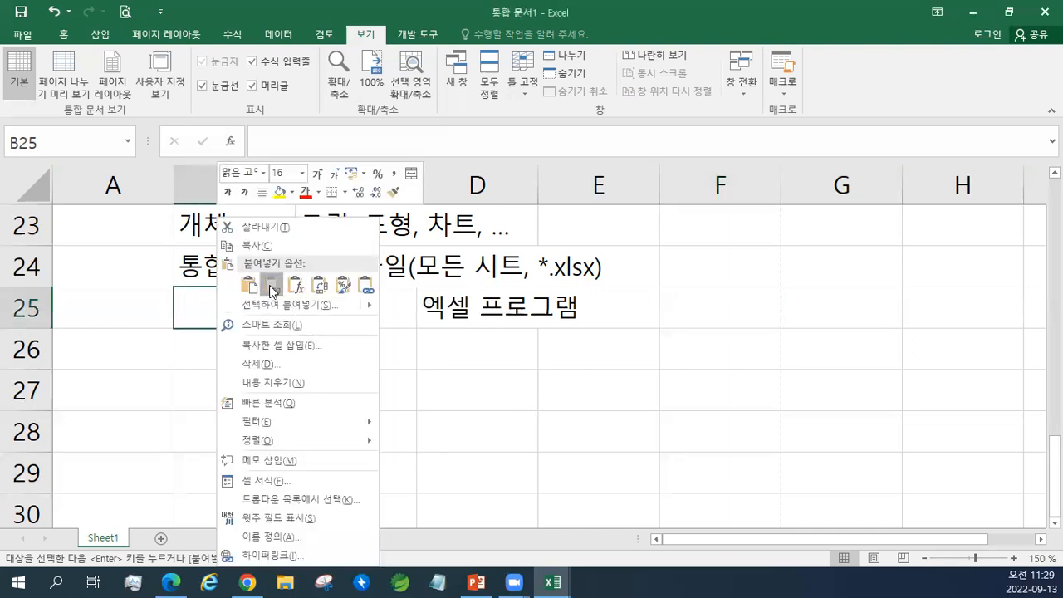
pyautogui.click(272, 287)
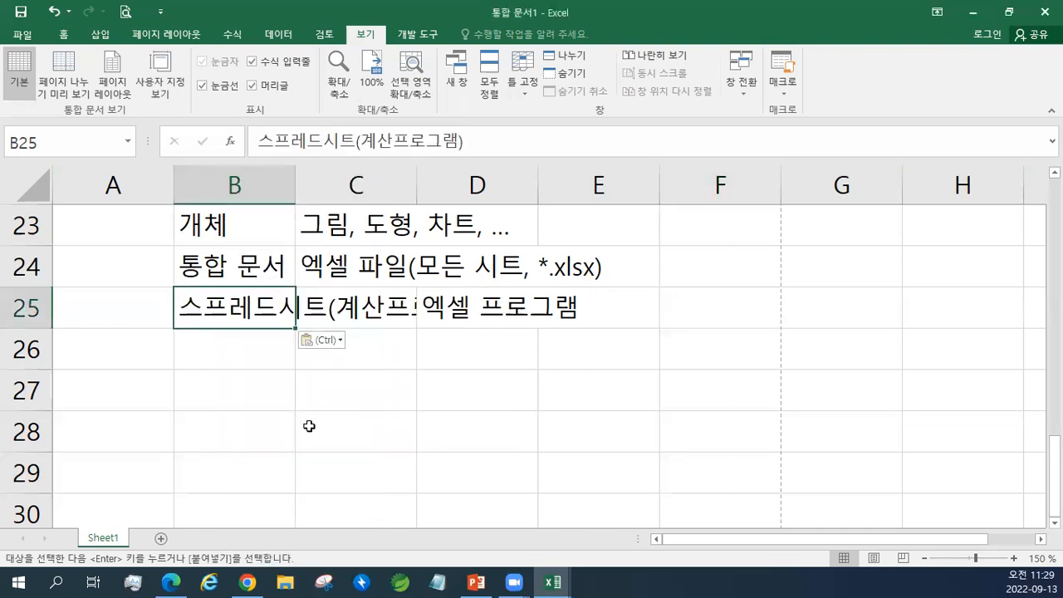
pyautogui.click(469, 314)
pyautogui.moveTo(482, 326); pyautogui.dragTo(612, 308)
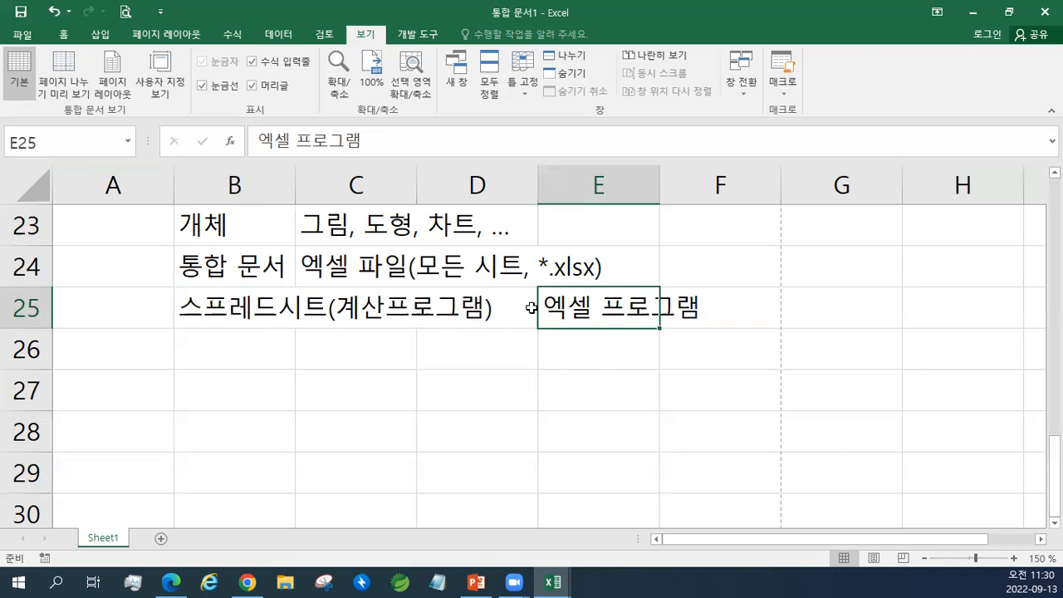
# - Switch to Edge, open the 사무정보 page on the Korcham licence site, examine the 시험과목 table, and minimize the browser
pyautogui.click(174, 581)
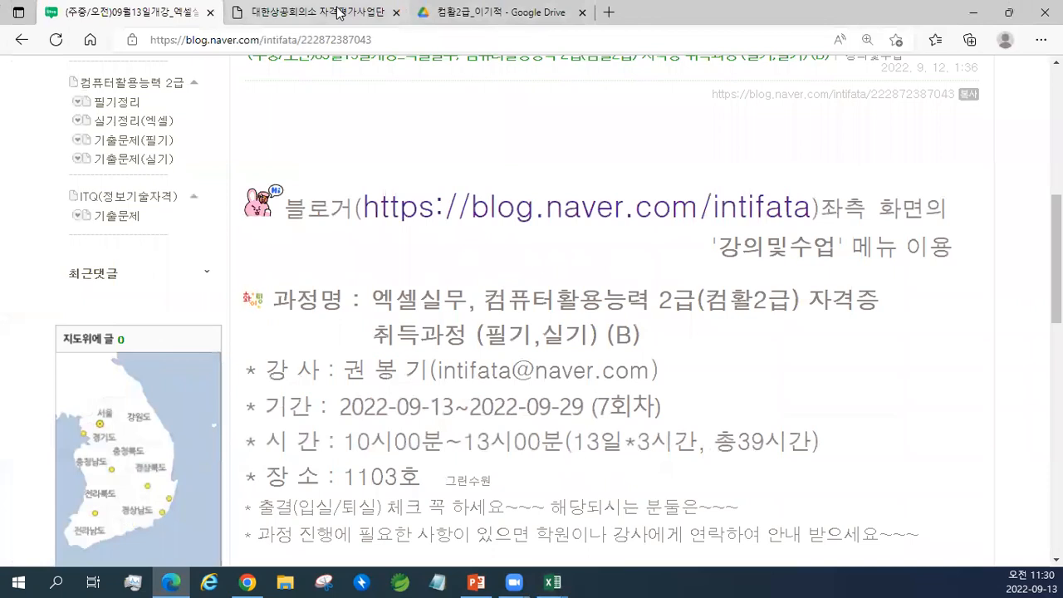
pyautogui.click(339, 12)
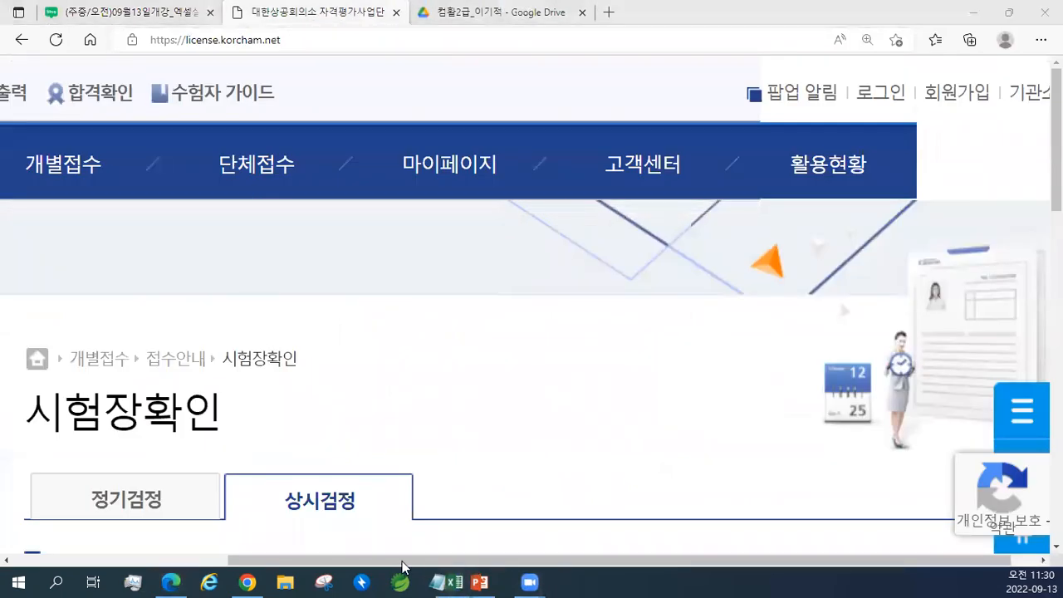
pyautogui.moveTo(280, 562); pyautogui.dragTo(184, 579)
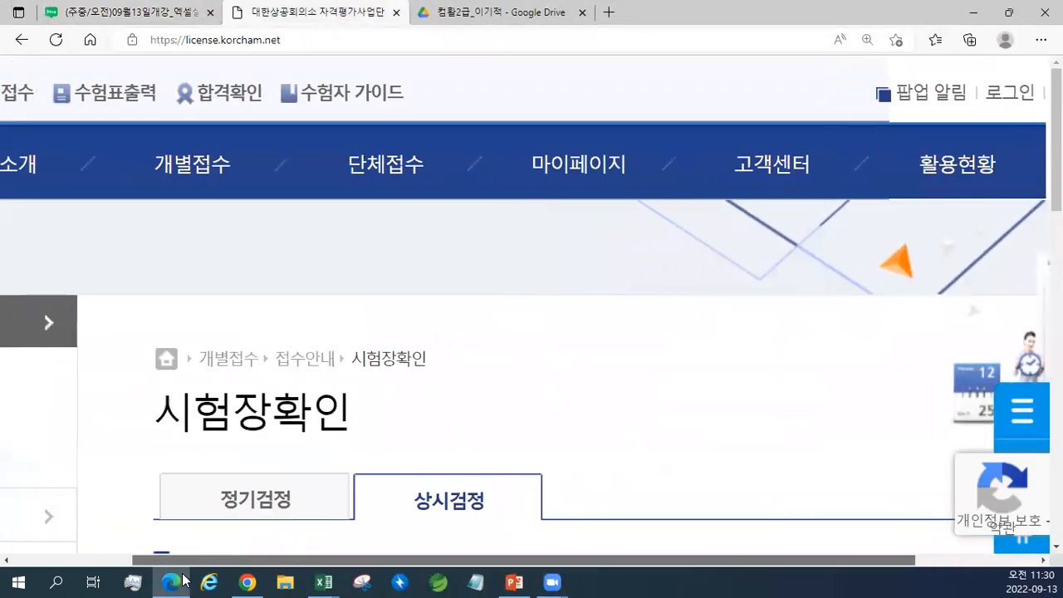
pyautogui.moveTo(194, 176)
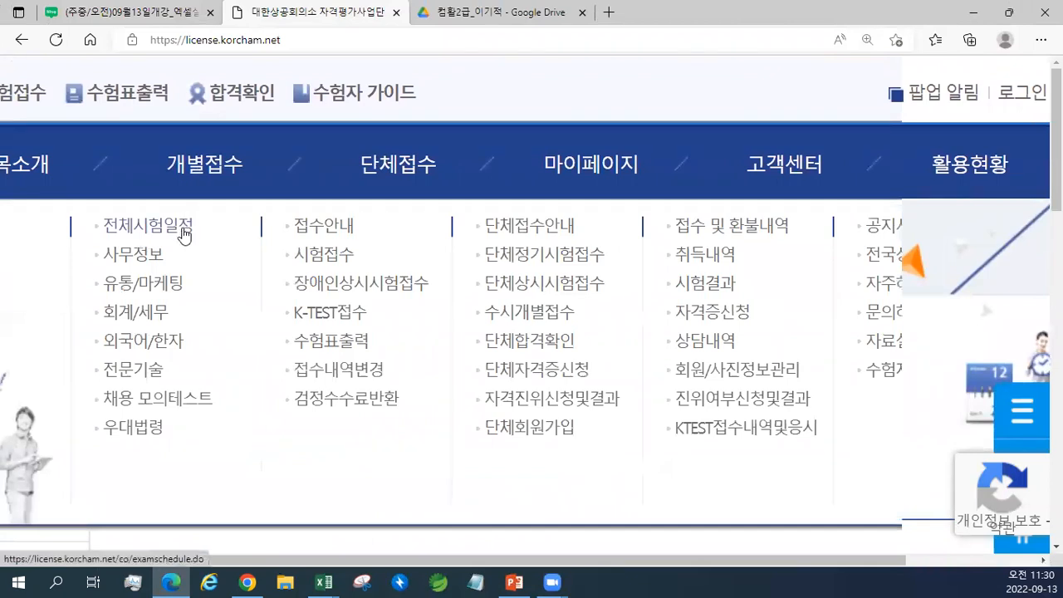
pyautogui.click(159, 263)
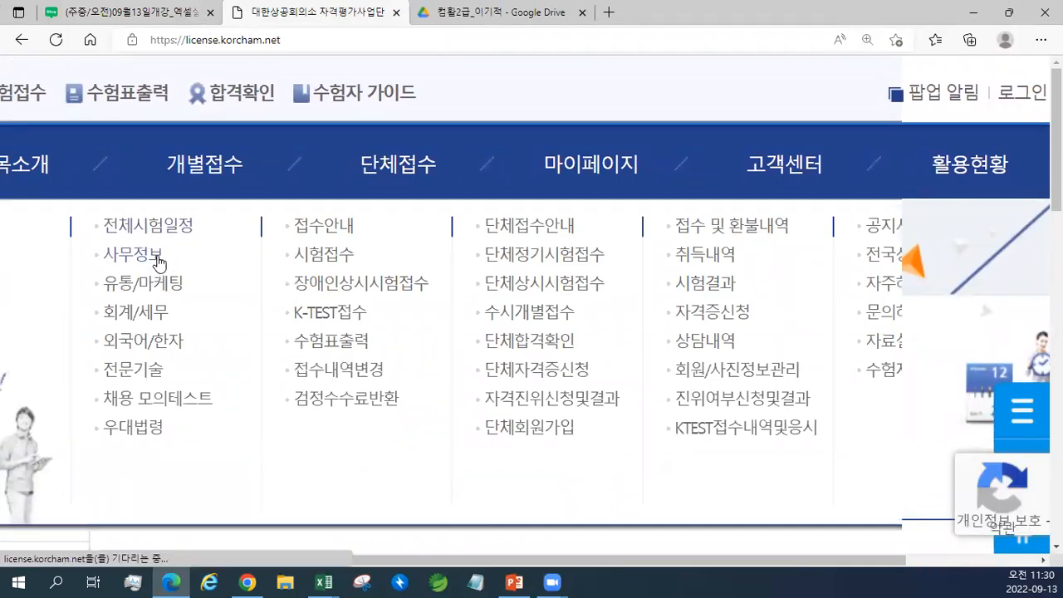
pyautogui.scroll(-7, 408, 304)
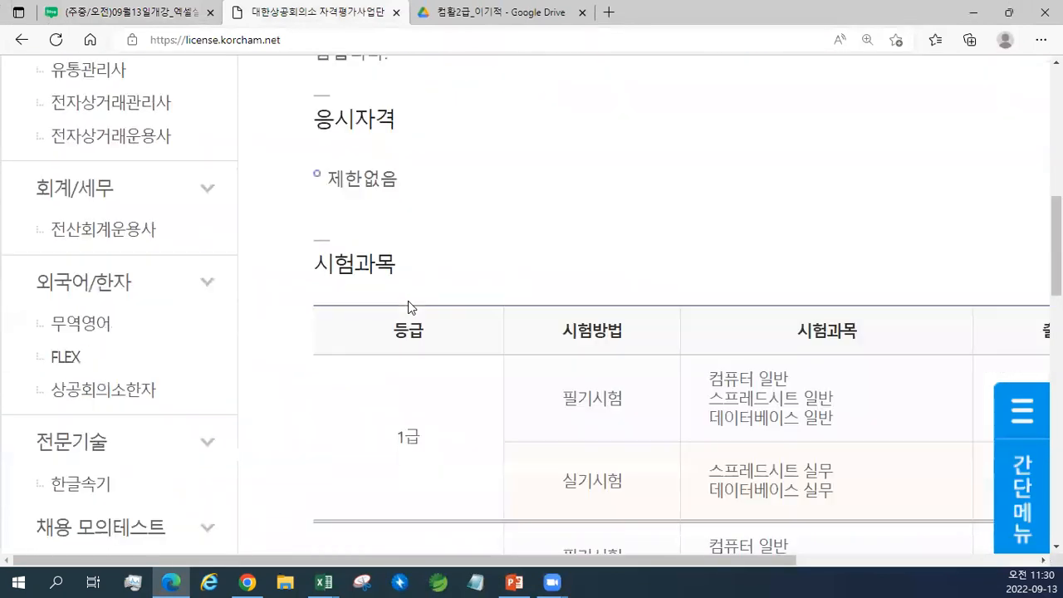
pyautogui.scroll(-3, 408, 300)
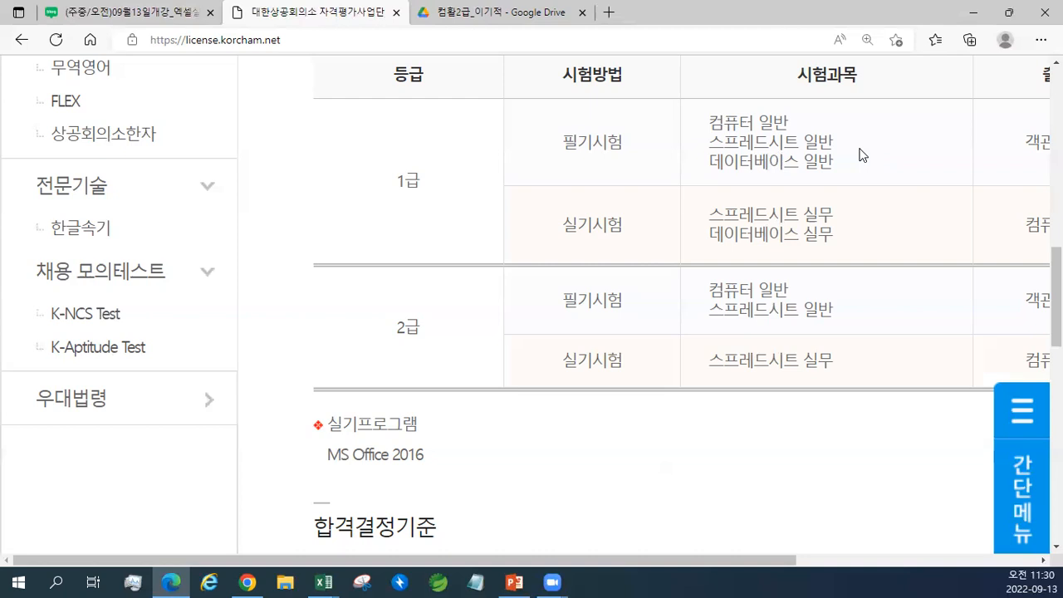
pyautogui.click(971, 12)
# - Paste the copied *** 명령실행방법 notes starting at B27 as values only, with the sheet zoomed to 120%
pyautogui.click(272, 355)
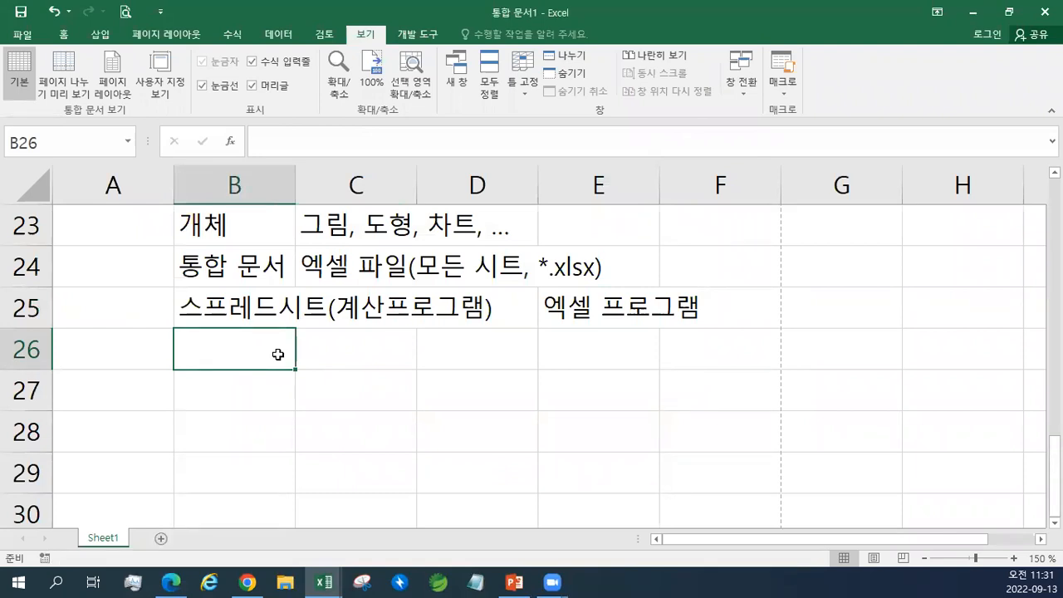
pyautogui.press('Down')
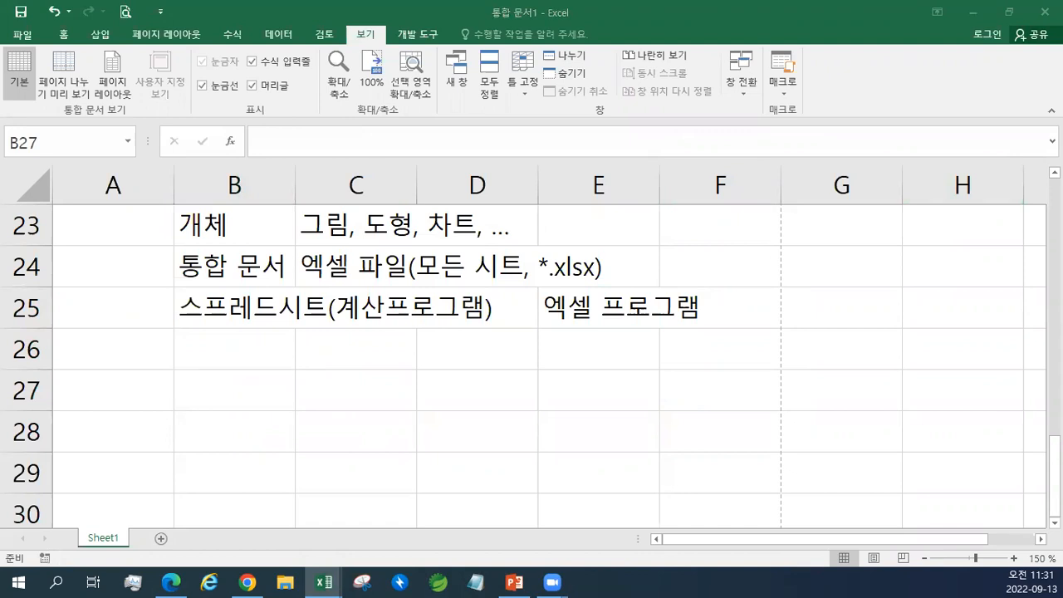
pyautogui.click(216, 387)
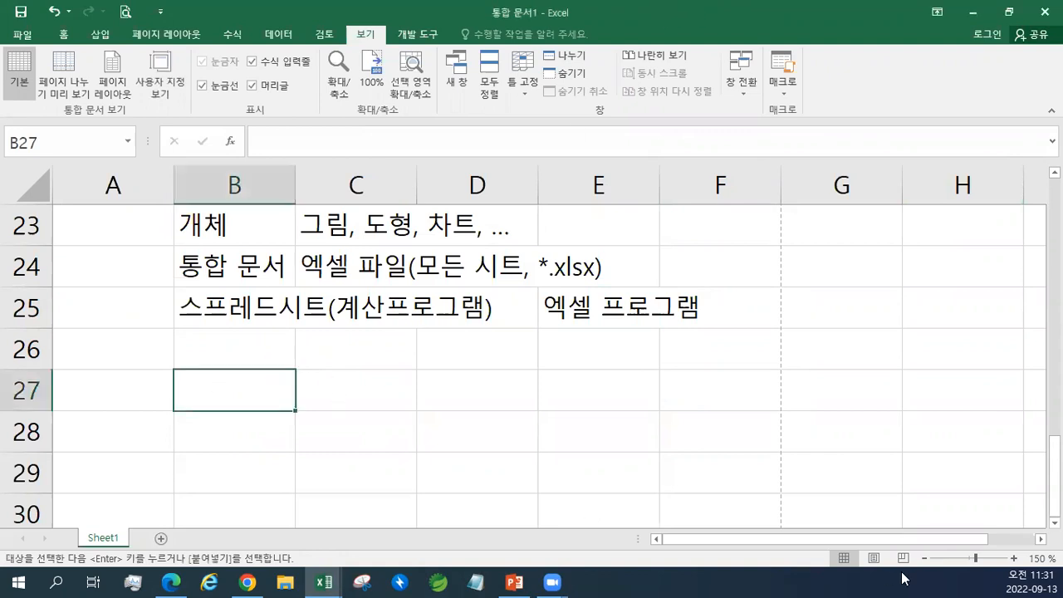
pyautogui.click(924, 558)
pyautogui.click(924, 558)
pyautogui.click(924, 558)
pyautogui.scroll(-3, 494, 373)
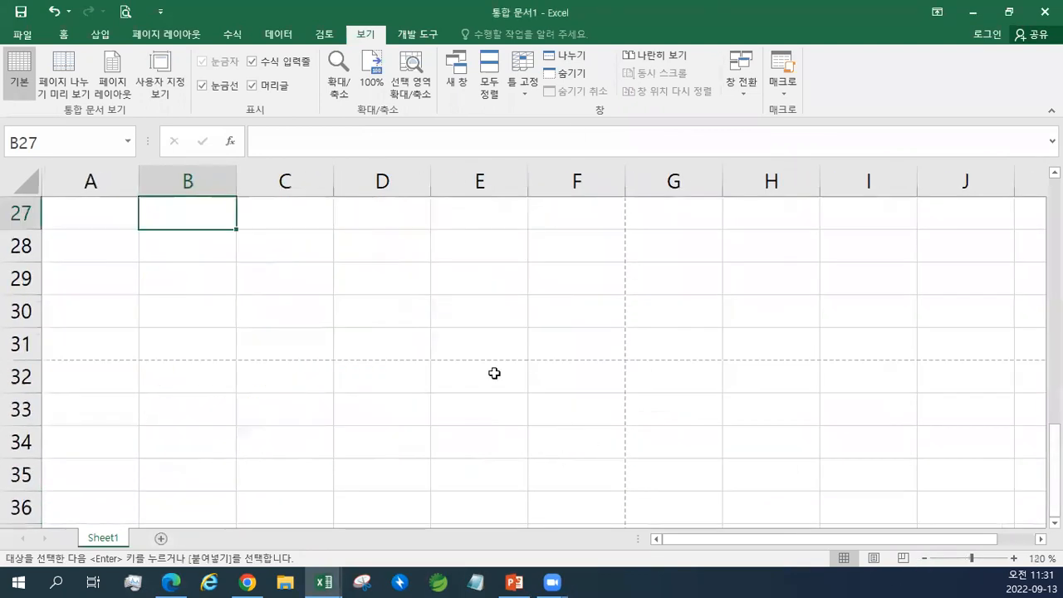
pyautogui.rightClick(177, 209)
pyautogui.click(211, 278)
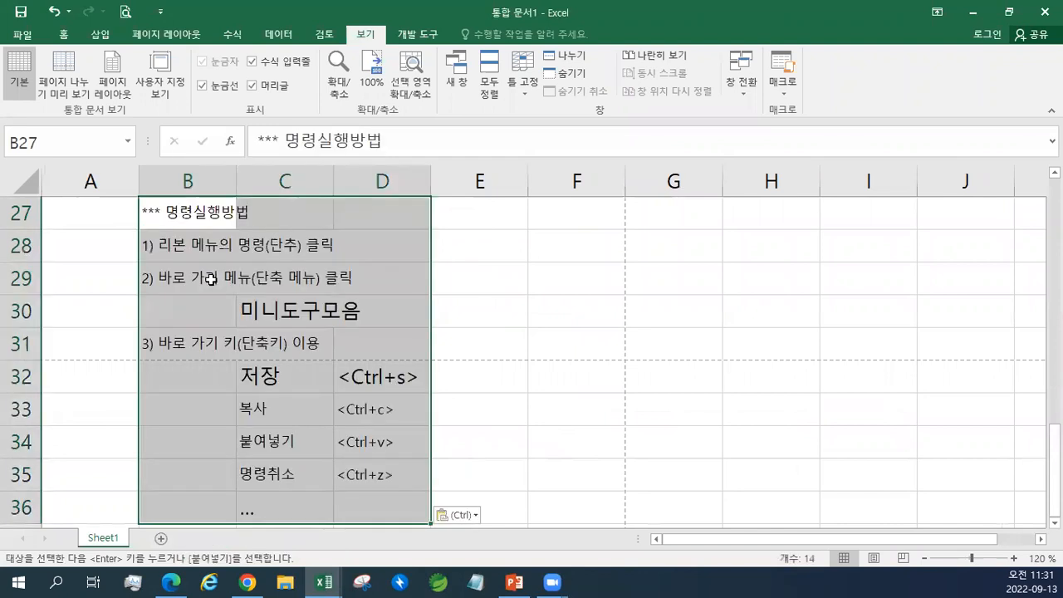
pyautogui.click(453, 515)
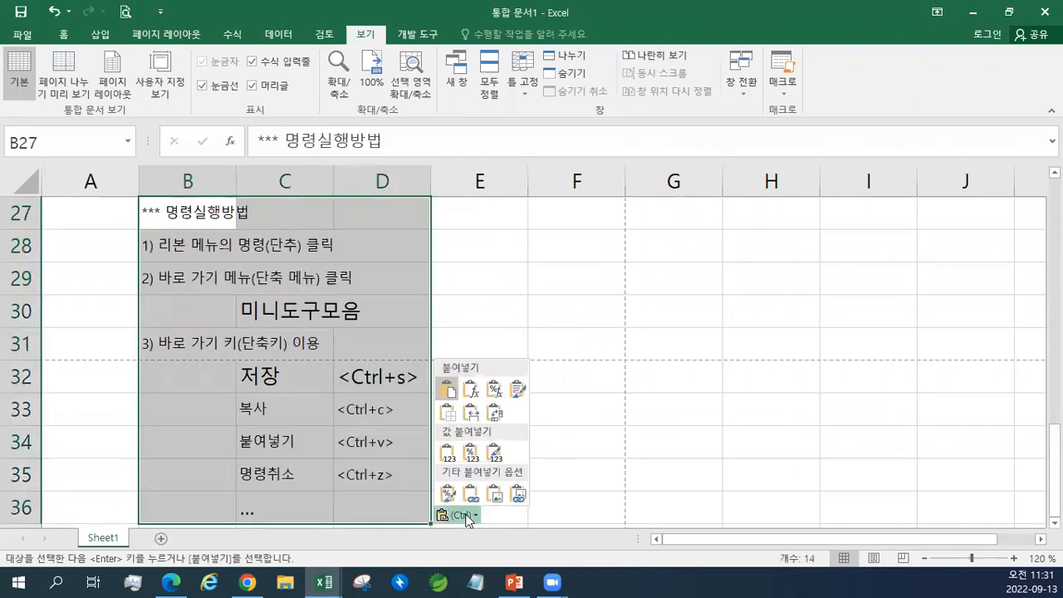
pyautogui.click(453, 457)
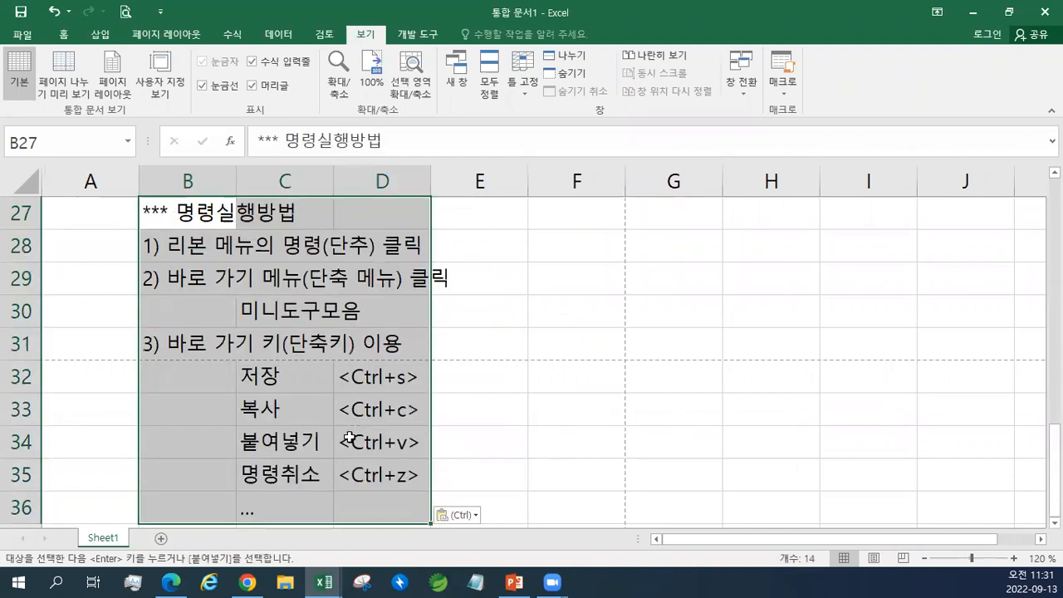
# - Select the ribbon menu note in B28 and show the 홈 ribbon commands
pyautogui.click(328, 293)
pyautogui.click(205, 249)
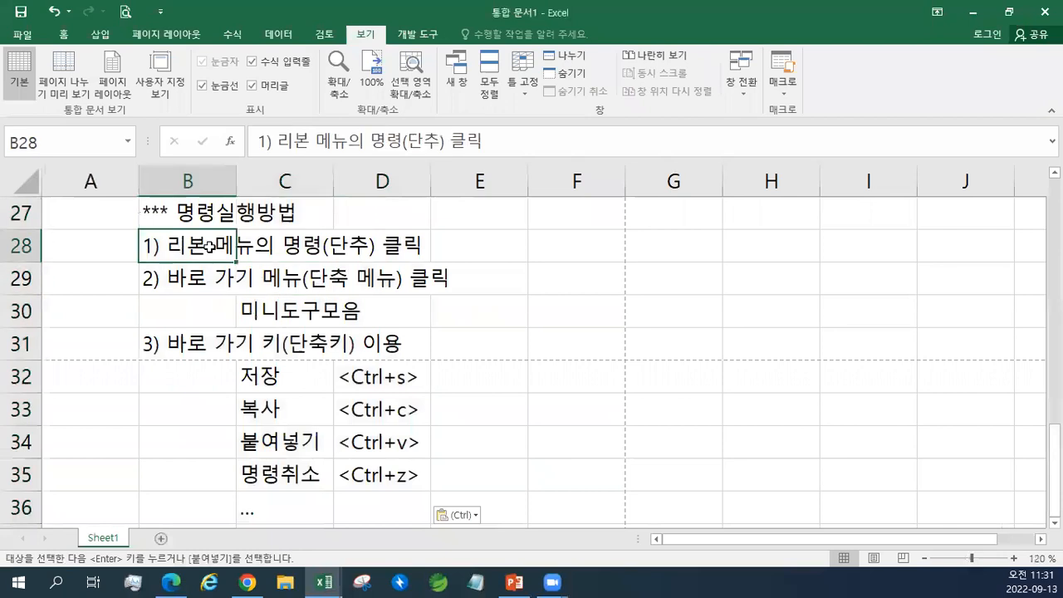
pyautogui.click(64, 38)
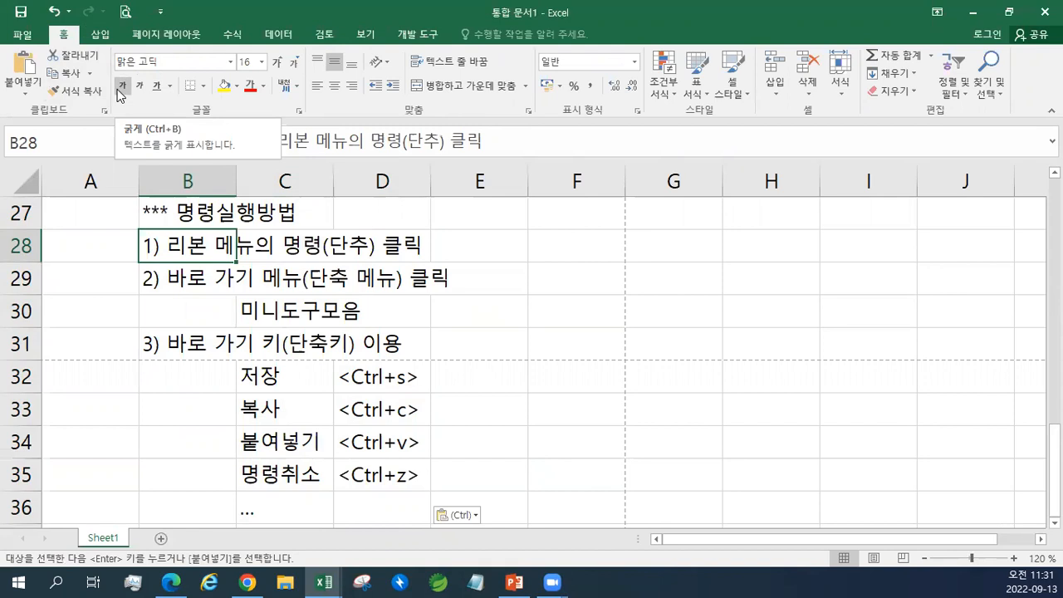
# - Switch to Notepad, look at its 편집 menu commands, move its window out of the way, and return to Excel
pyautogui.click(475, 582)
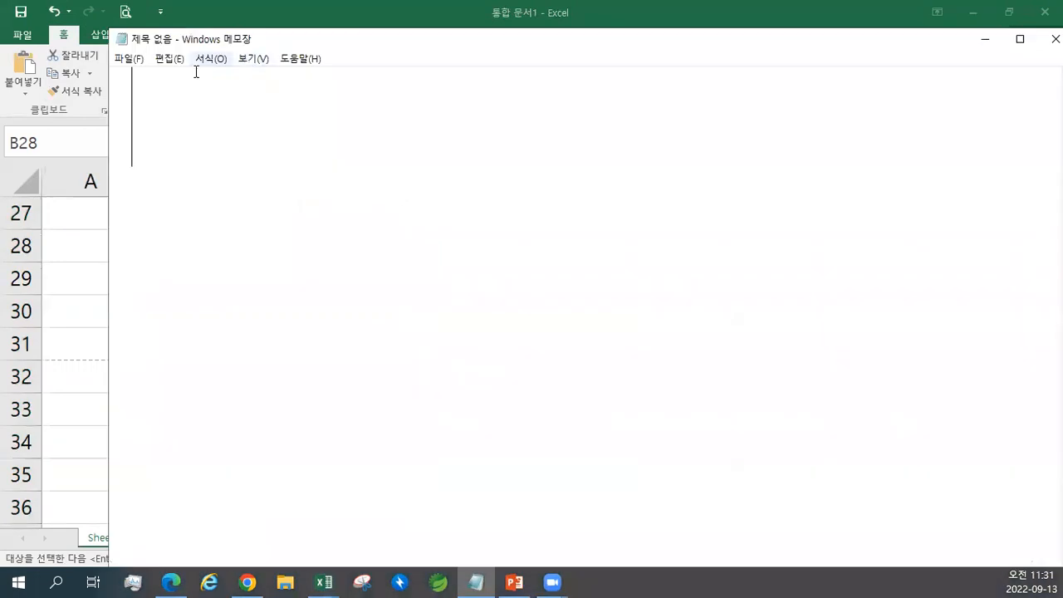
pyautogui.click(170, 59)
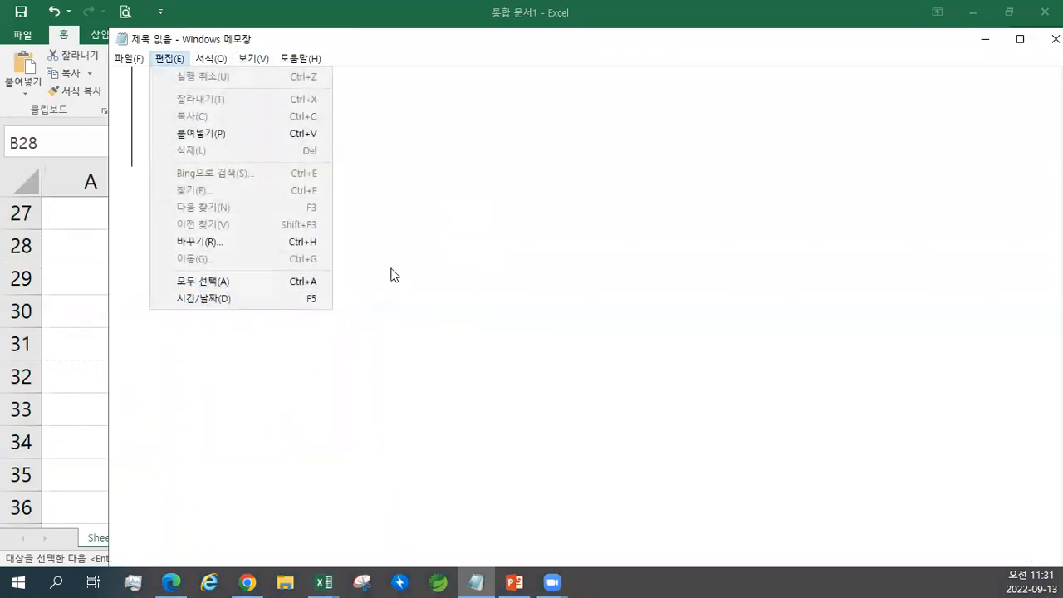
pyautogui.click(457, 45)
pyautogui.moveTo(456, 45); pyautogui.dragTo(445, 173)
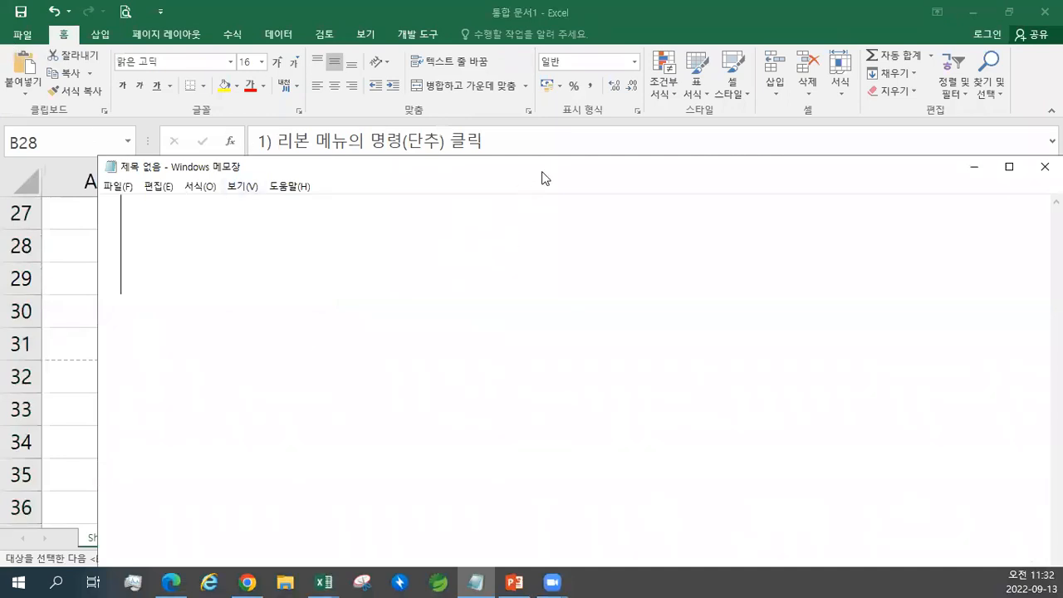
pyautogui.moveTo(542, 178); pyautogui.dragTo(944, 214)
pyautogui.click(324, 582)
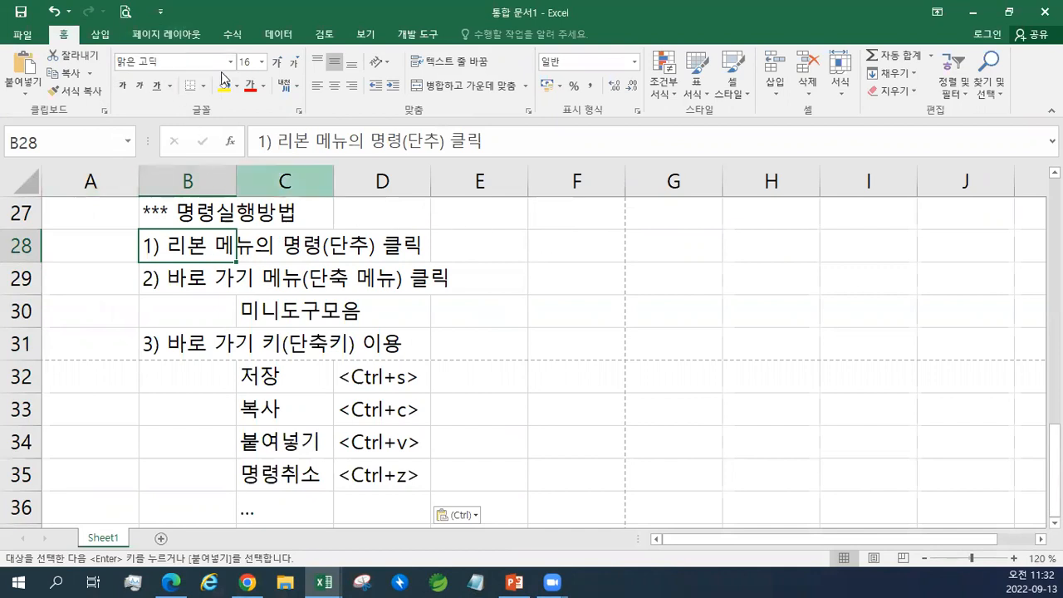
# - Display the shortcut menu and mini toolbar for F28 and for F29, dismissing each without choosing a command
pyautogui.rightClick(545, 243)
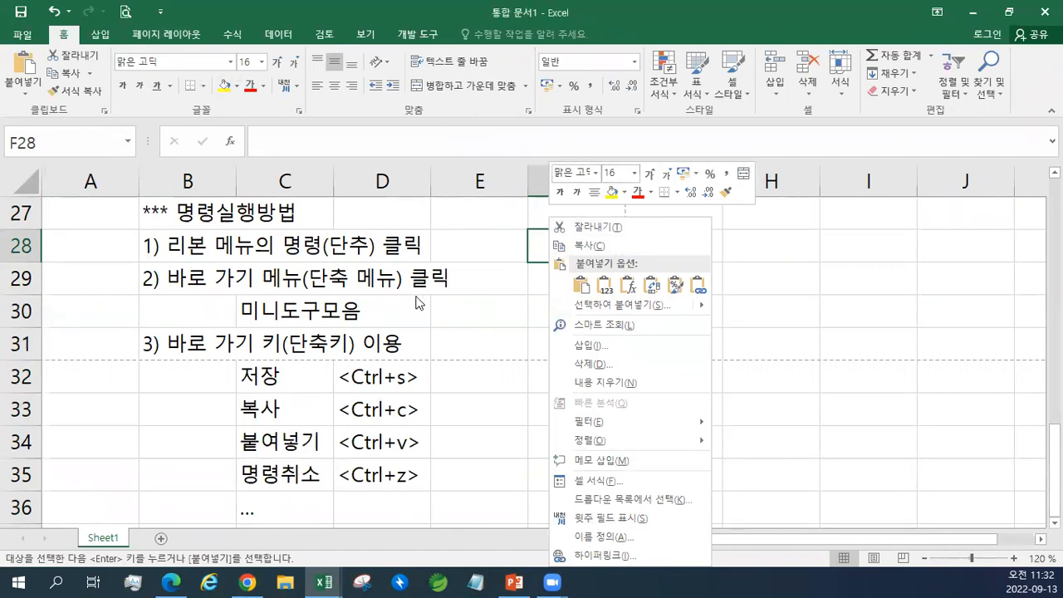
pyautogui.hotkey('ctrl', 'v')
pyautogui.scroll(-1, 469, 331)
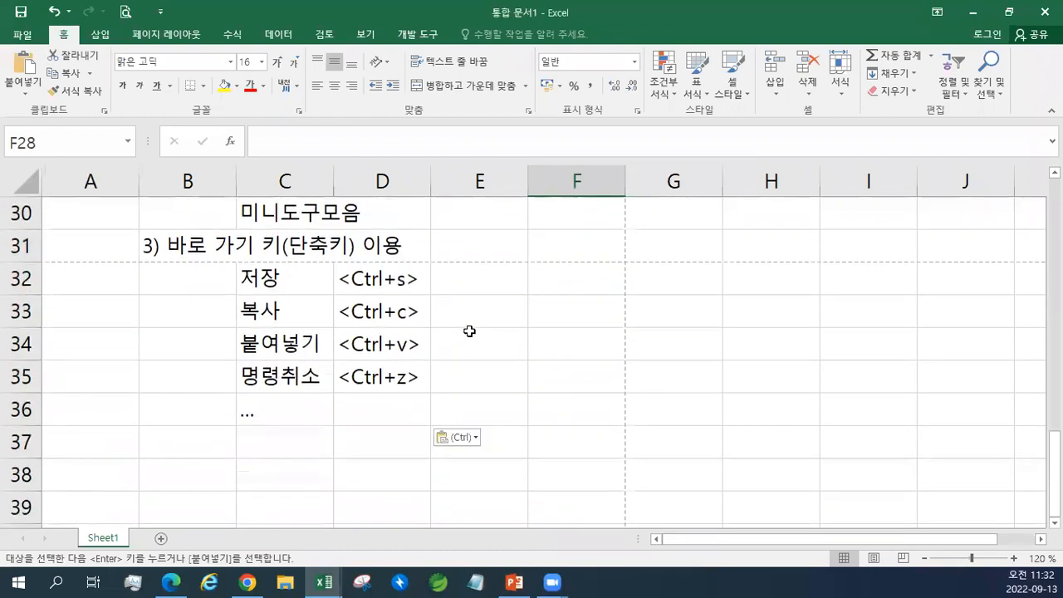
pyautogui.scroll(1, 440, 272)
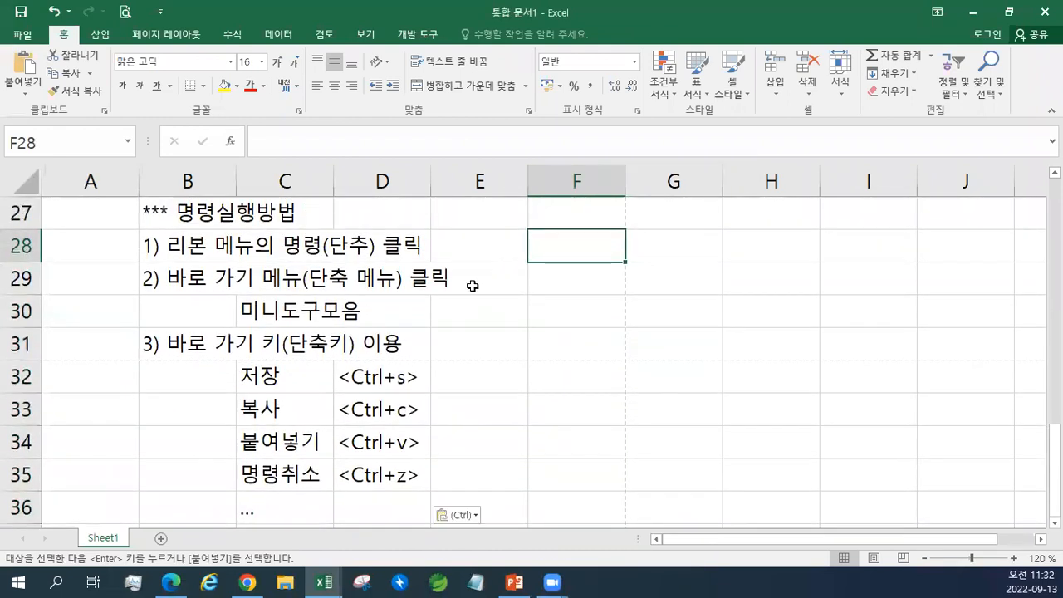
pyautogui.click(569, 275)
pyautogui.rightClick(569, 277)
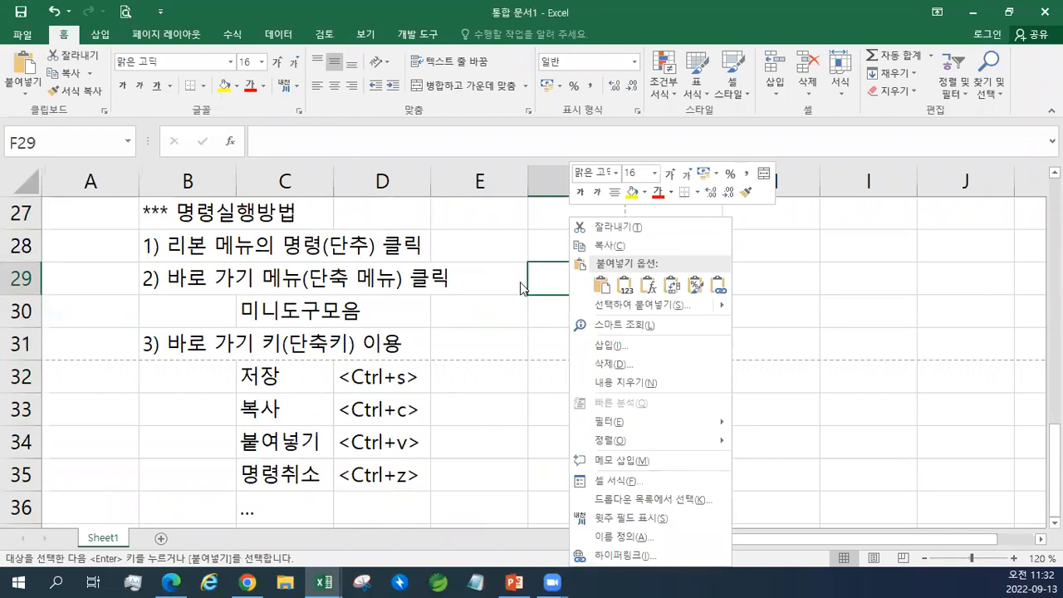
pyautogui.hotkey('ctrl', 'v')
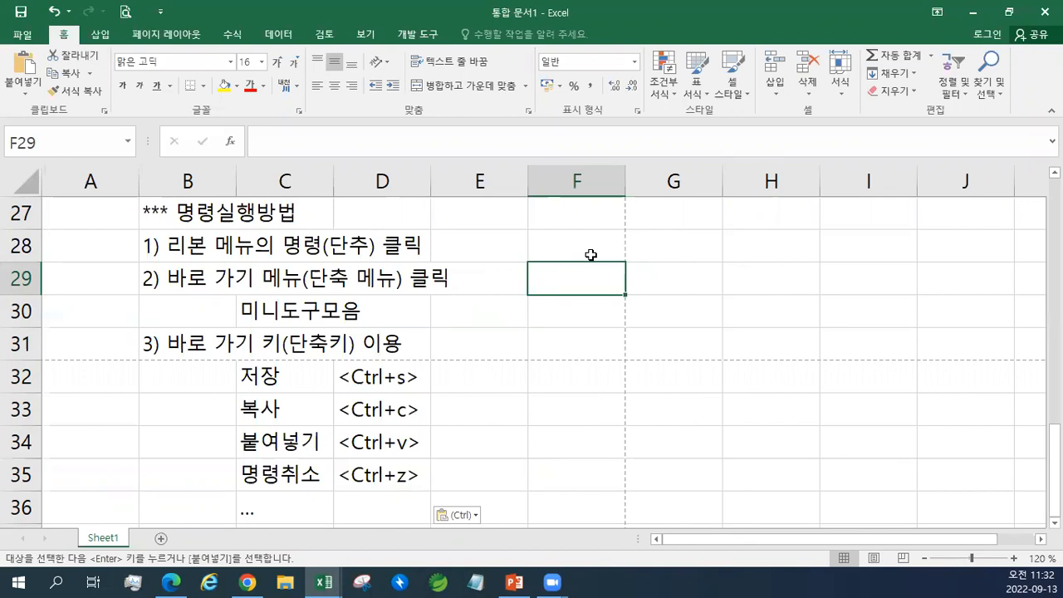
# - Examine the shortcut-key notes in rows 31 to 36, selecting F32, D32 and C36
pyautogui.click(544, 370)
pyautogui.scroll(-1, 550, 367)
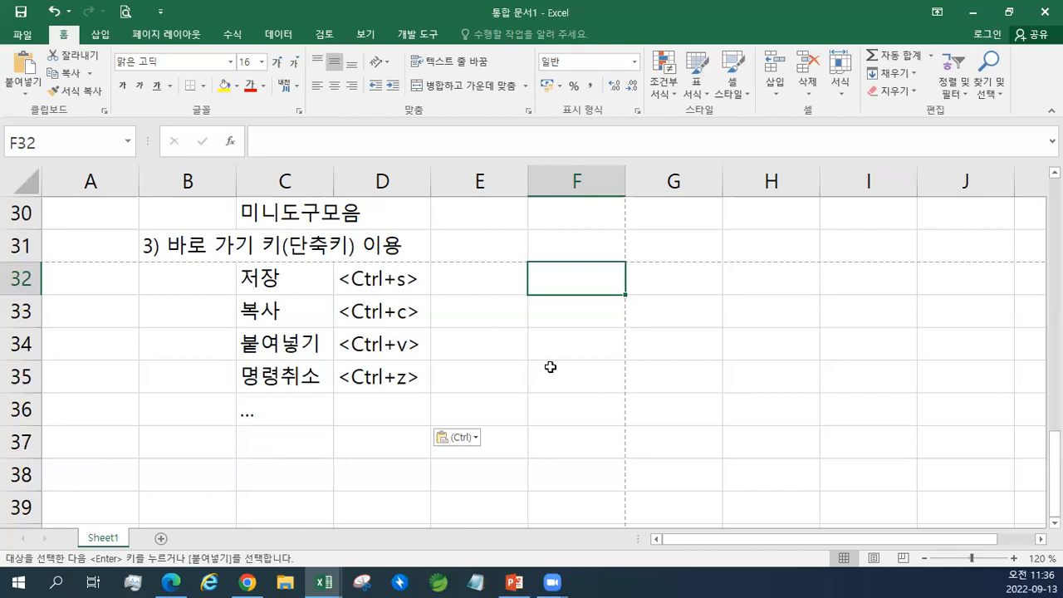
pyautogui.moveTo(321, 353)
pyautogui.mouseDown()
pyautogui.moveTo(333, 344)
pyautogui.moveTo(331, 372)
pyautogui.mouseUp()
pyautogui.click(365, 280)
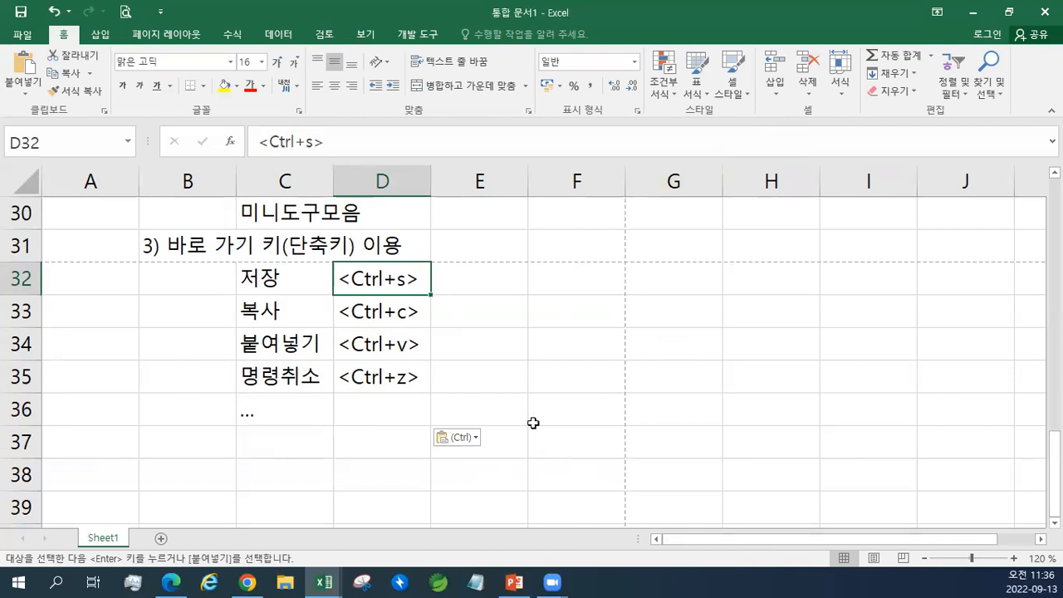
pyautogui.click(311, 400)
# - Review the earlier 시트 notes by selecting B20 and C21, finishing on B20
pyautogui.scroll(4, 553, 354)
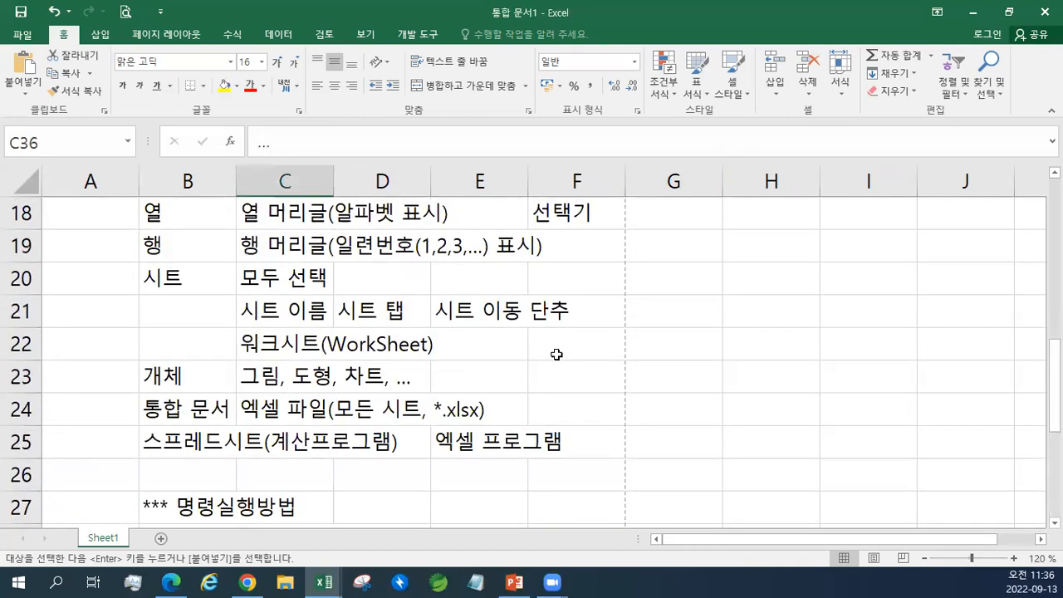
pyautogui.scroll(1, 557, 355)
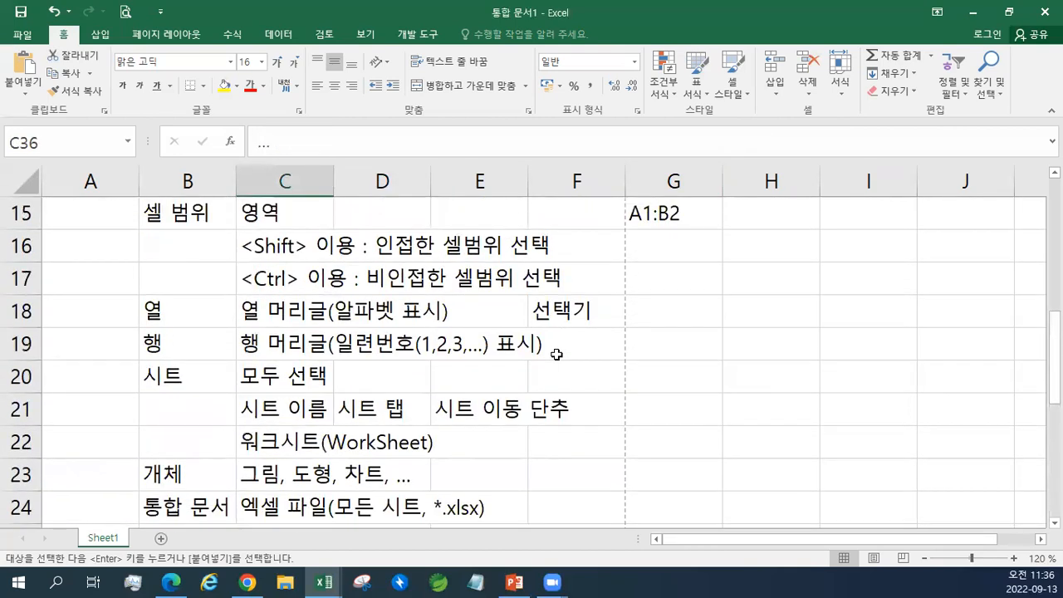
pyautogui.click(178, 385)
pyautogui.click(254, 407)
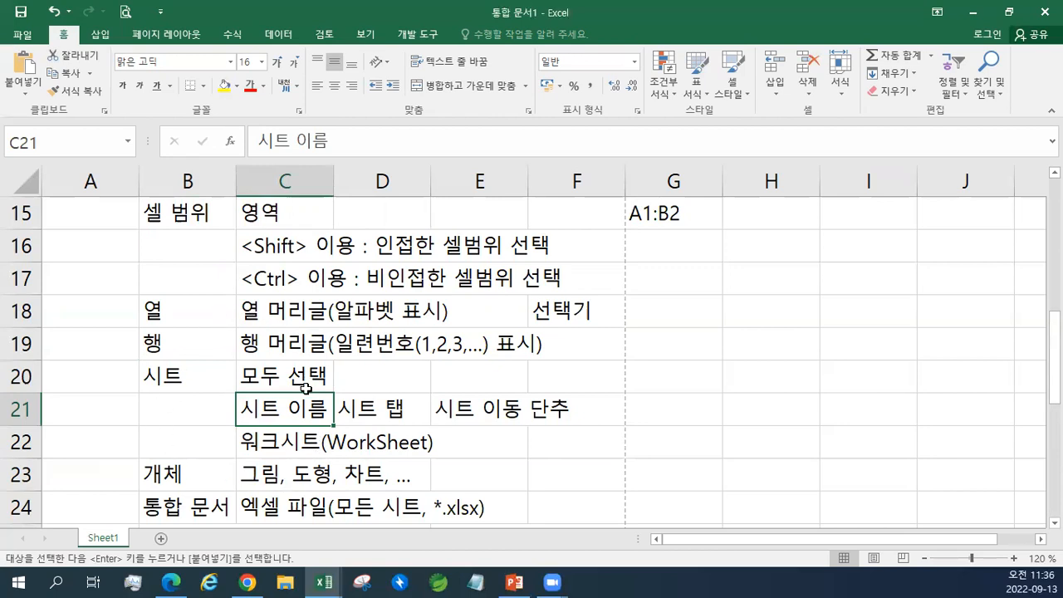
pyautogui.click(196, 382)
pyautogui.scroll(1, 200, 382)
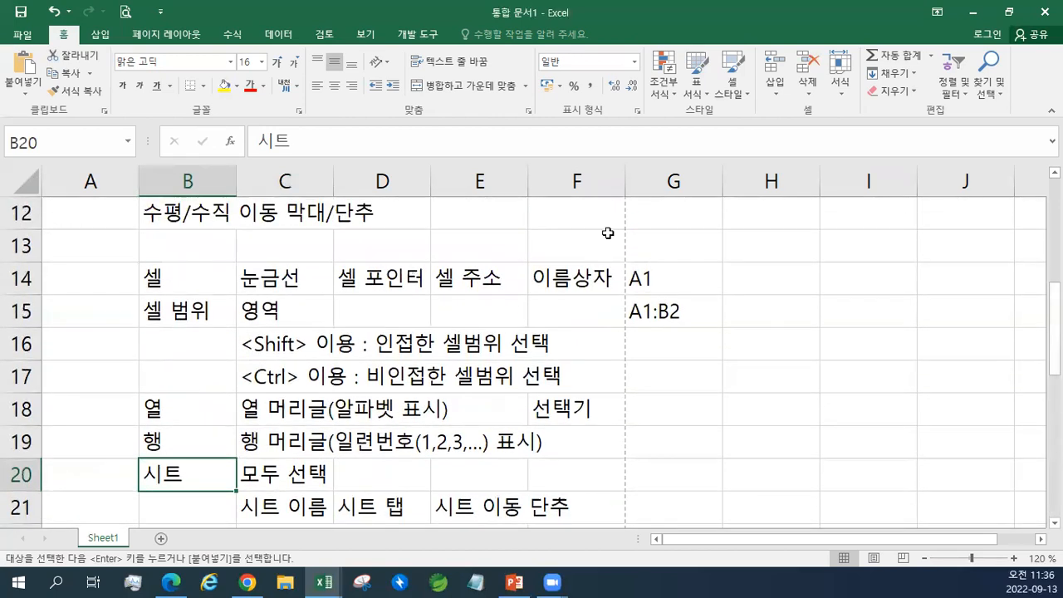
# - Move the cell pointer among the empty cells H13 to H16, I15 and I14, finishing on H14
pyautogui.click(748, 246)
pyautogui.click(752, 278)
pyautogui.click(761, 319)
pyautogui.click(762, 336)
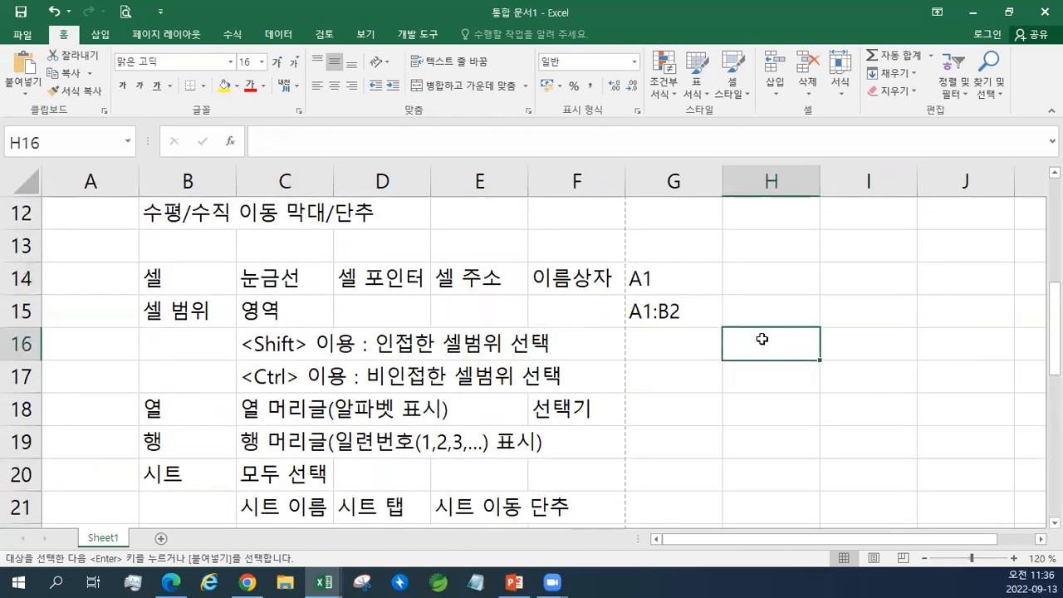
pyautogui.click(864, 322)
pyautogui.click(841, 264)
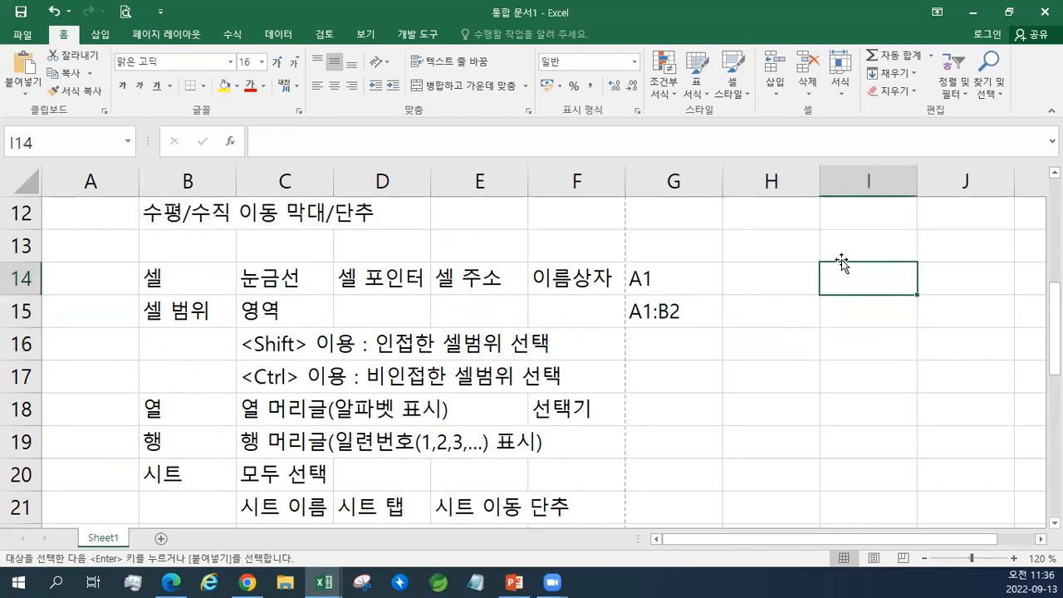
pyautogui.click(729, 247)
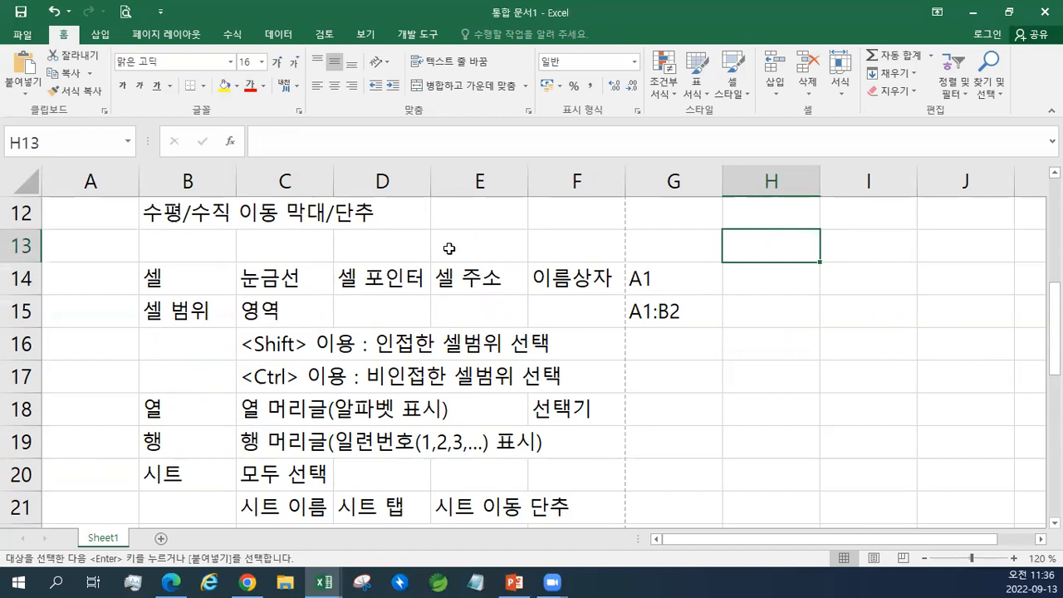
pyautogui.click(749, 280)
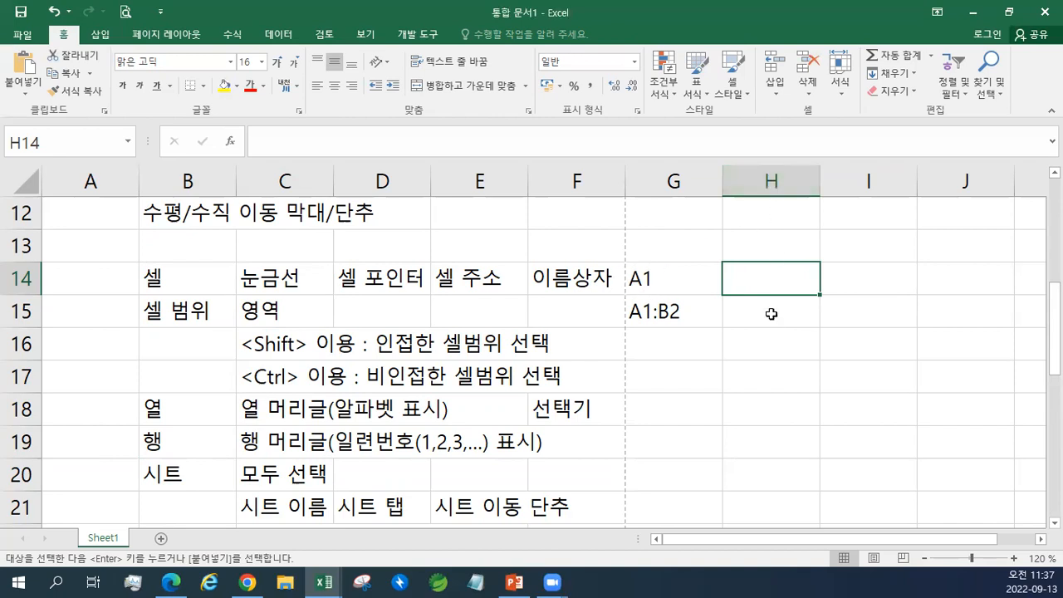
# - Select the range H14:I16, look over the cell deletion and insertion options, and insert a new worksheet
pyautogui.moveTo(773, 288); pyautogui.dragTo(900, 355)
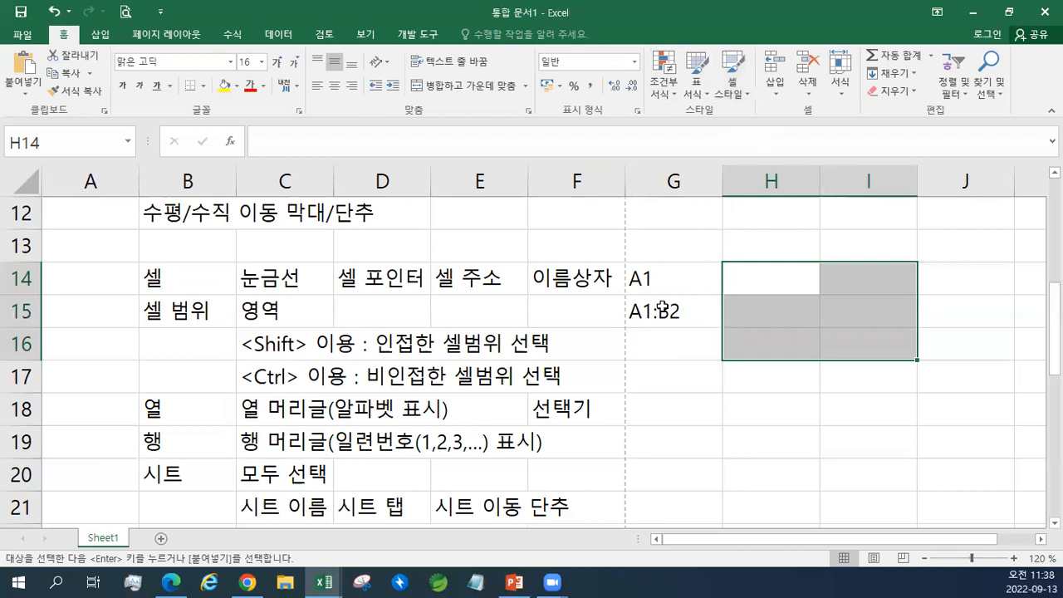
pyautogui.moveTo(785, 272); pyautogui.dragTo(852, 339)
pyautogui.click(809, 98)
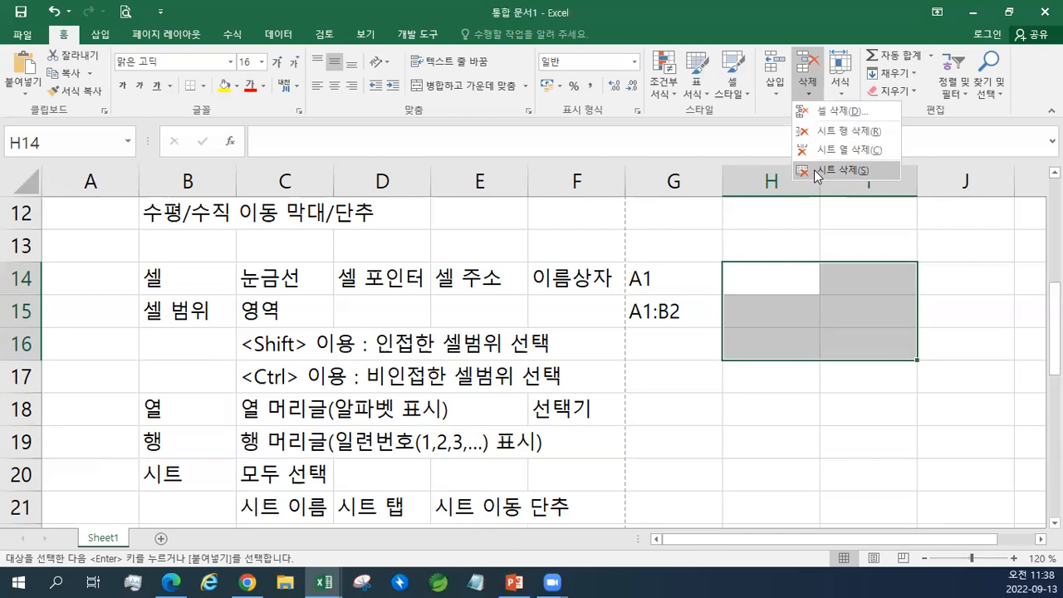
pyautogui.click(777, 98)
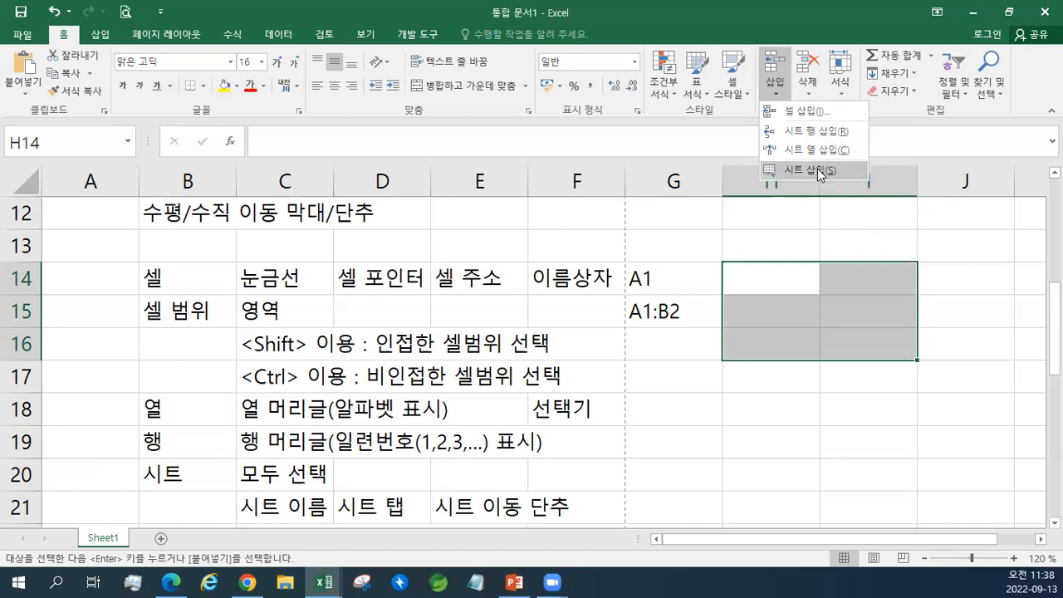
pyautogui.click(818, 171)
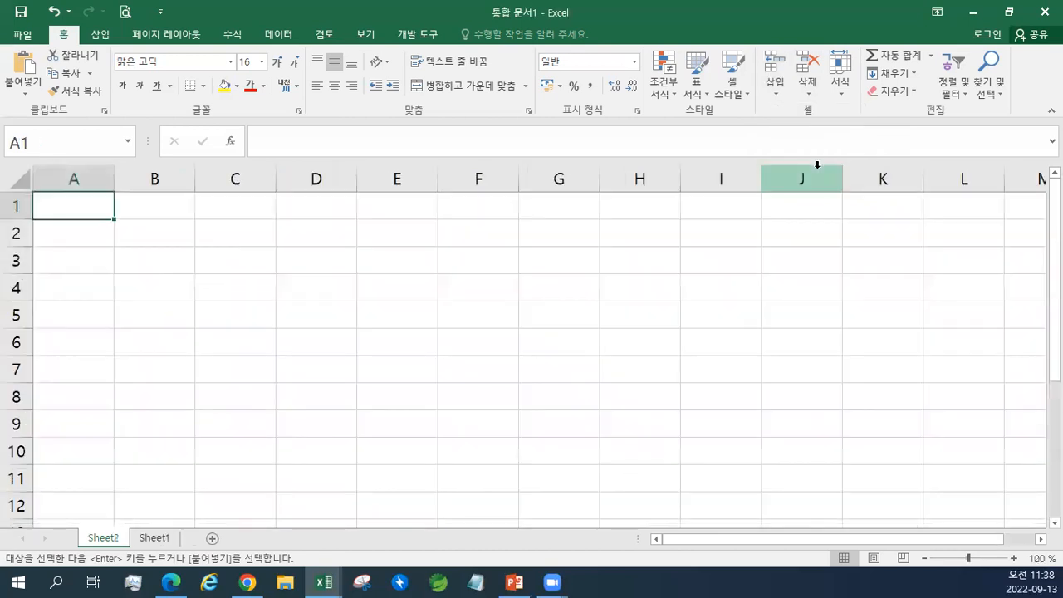
# - Add another new worksheet after Sheet2 with the workbook window restored down, and maximize the window again
pyautogui.click(1009, 12)
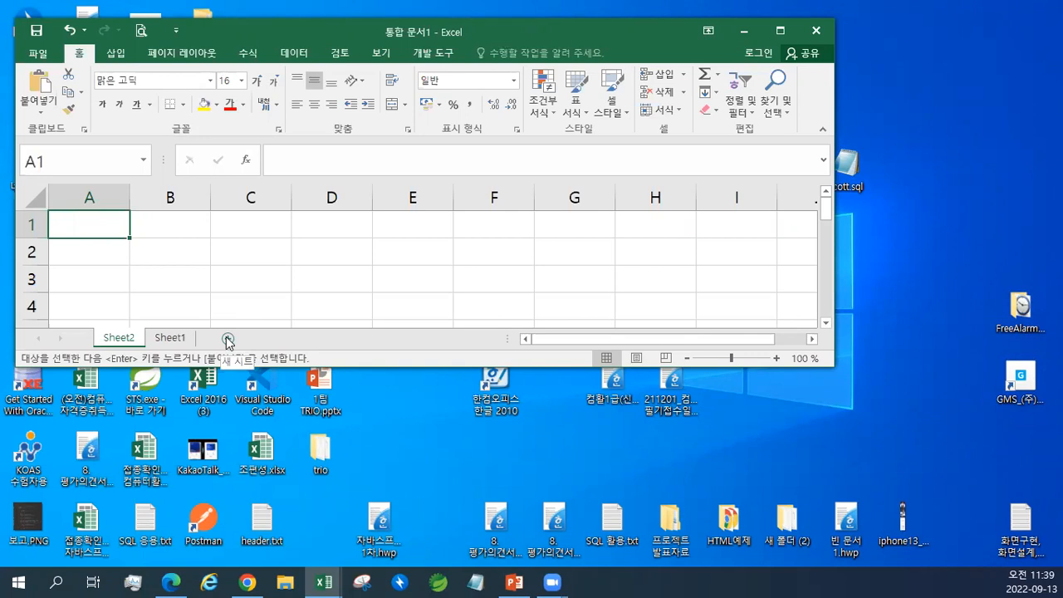
pyautogui.click(227, 339)
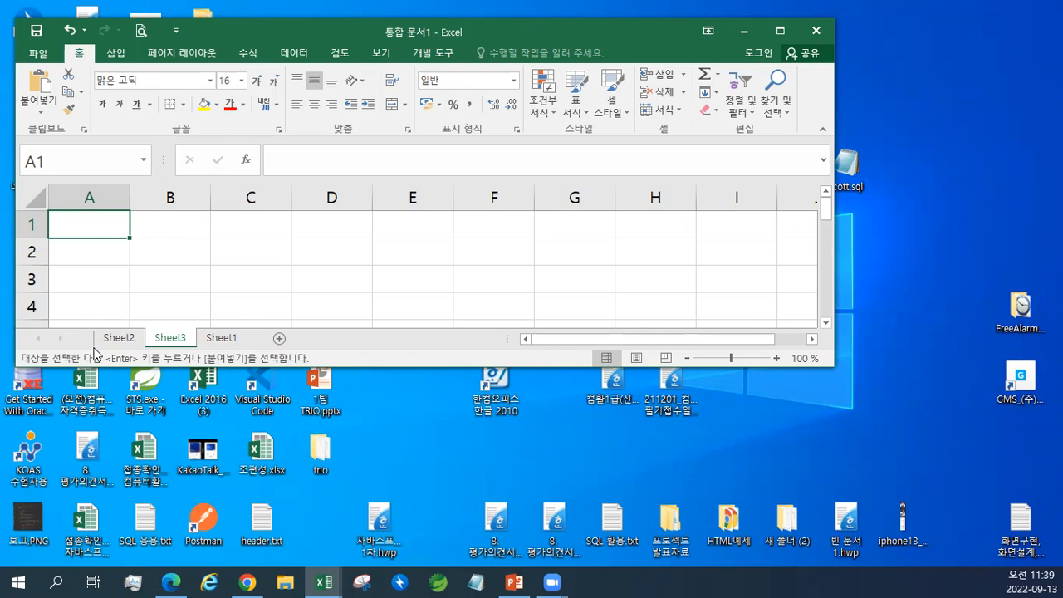
pyautogui.doubleClick(357, 29)
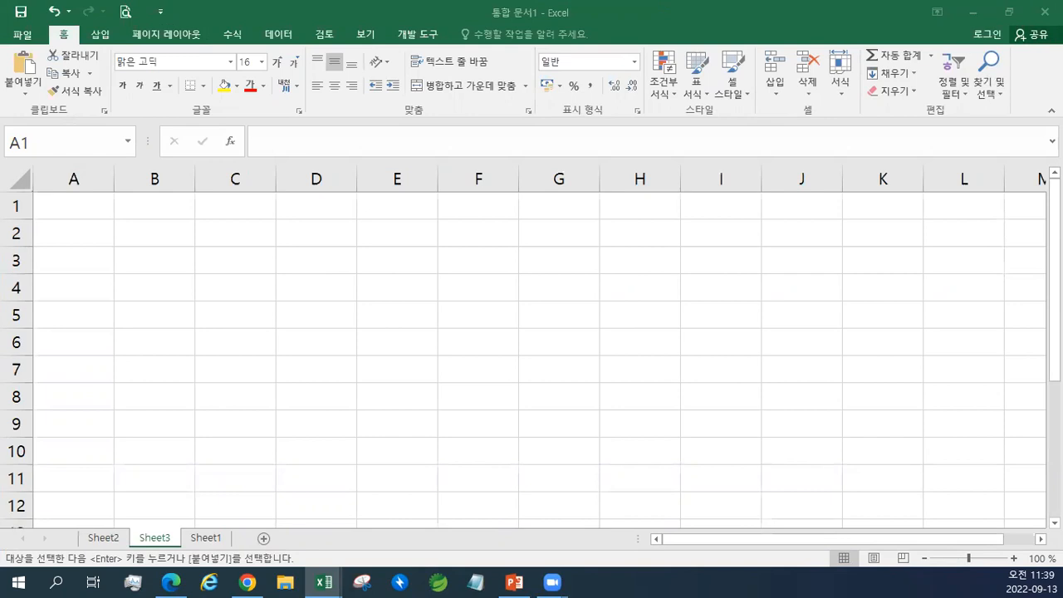
# - Paste the copied 데이터 입력/편집(수정) notes at B2 of Sheet3, keeping values only
pyautogui.click(169, 234)
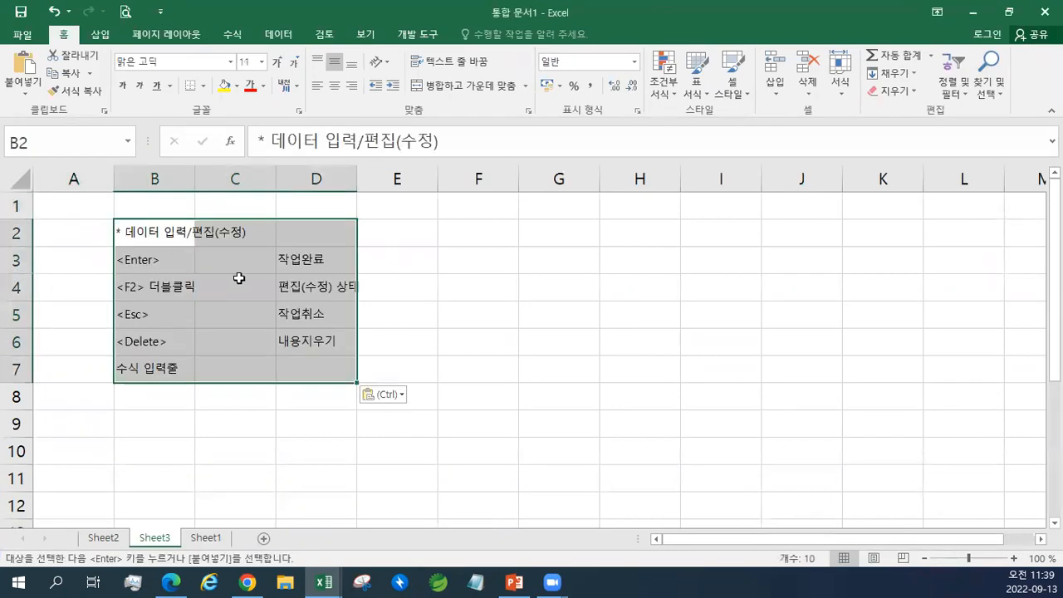
pyautogui.click(396, 397)
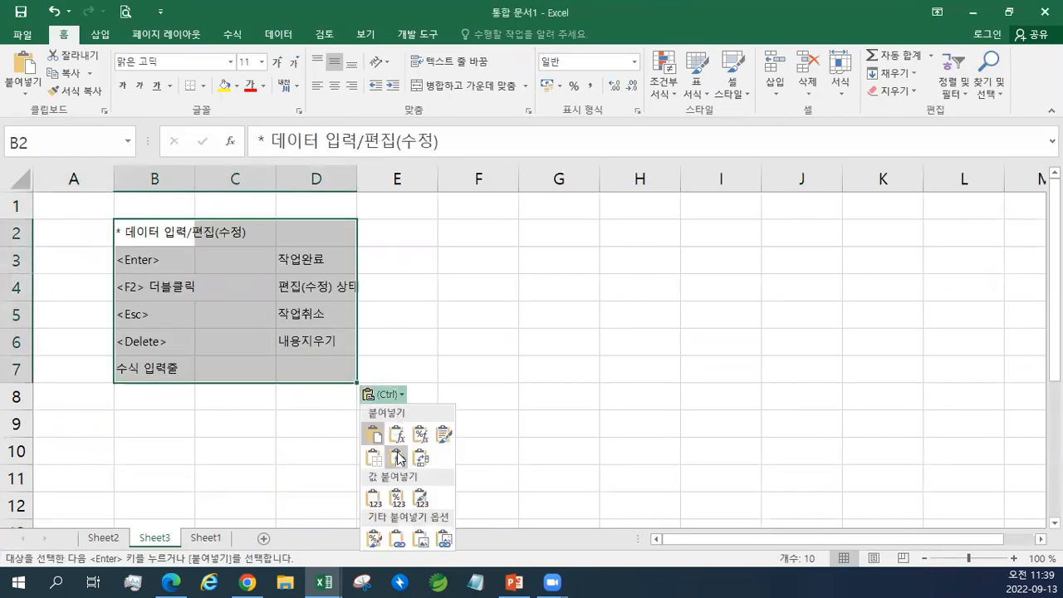
pyautogui.click(374, 499)
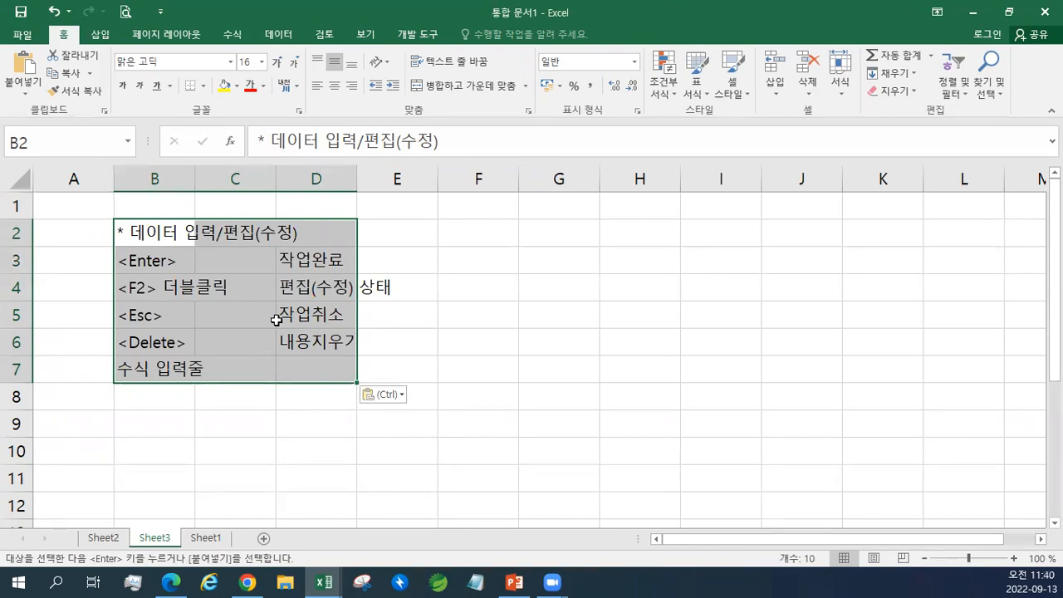
# - Move the cell pointer across to F2 and among the empty cells beside the pasted notes
pyautogui.press('Right')
pyautogui.press('Right')
pyautogui.press('Right')
pyautogui.press('Right')
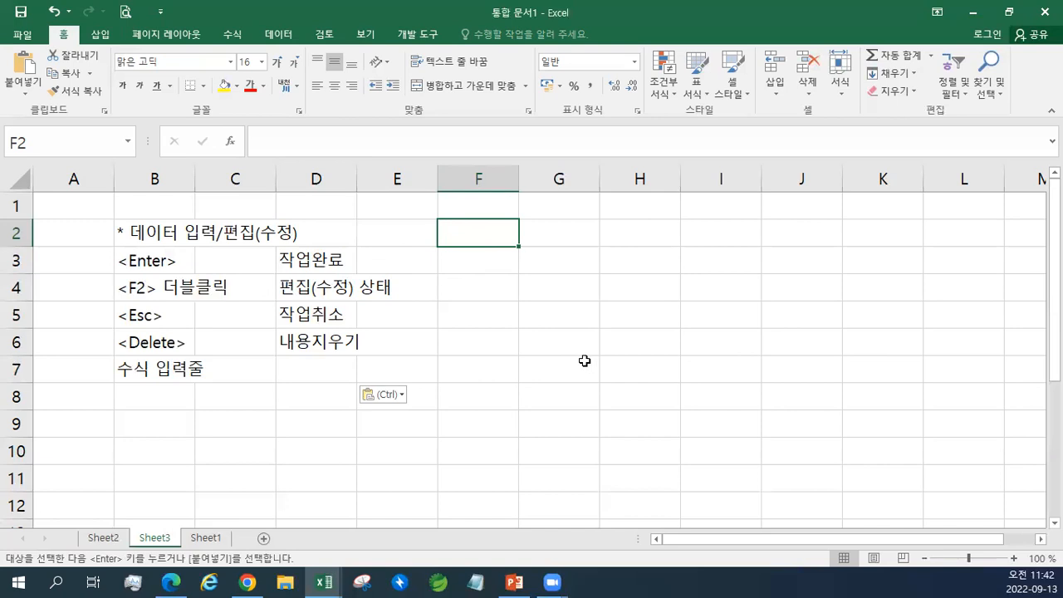
pyautogui.click(552, 312)
pyautogui.click(569, 262)
pyautogui.click(490, 238)
pyautogui.click(150, 235)
pyautogui.hotkey('ctrl', 'v')
# - Enter the text 가나다 in cell F2
pyautogui.click(479, 231)
pyautogui.write('r')
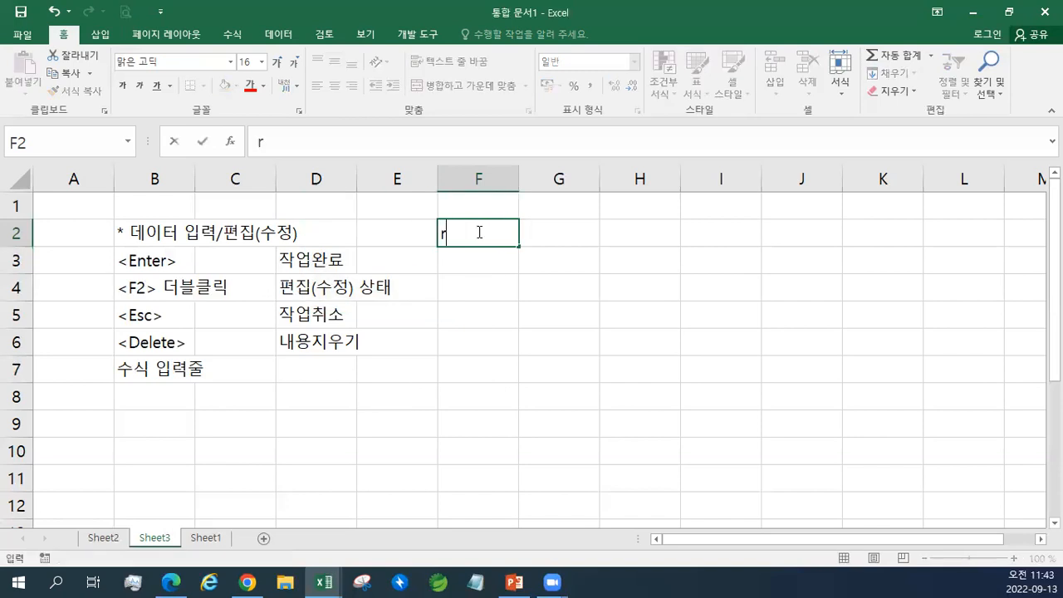
pyautogui.press('BackSpace')
pyautogui.write('가나다')
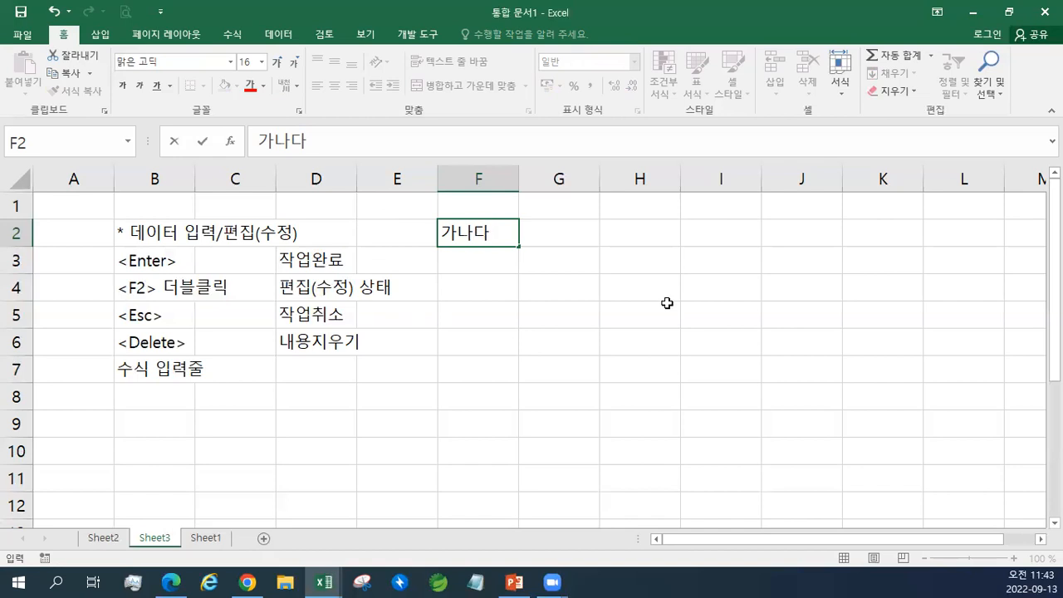
pyautogui.press('Return')
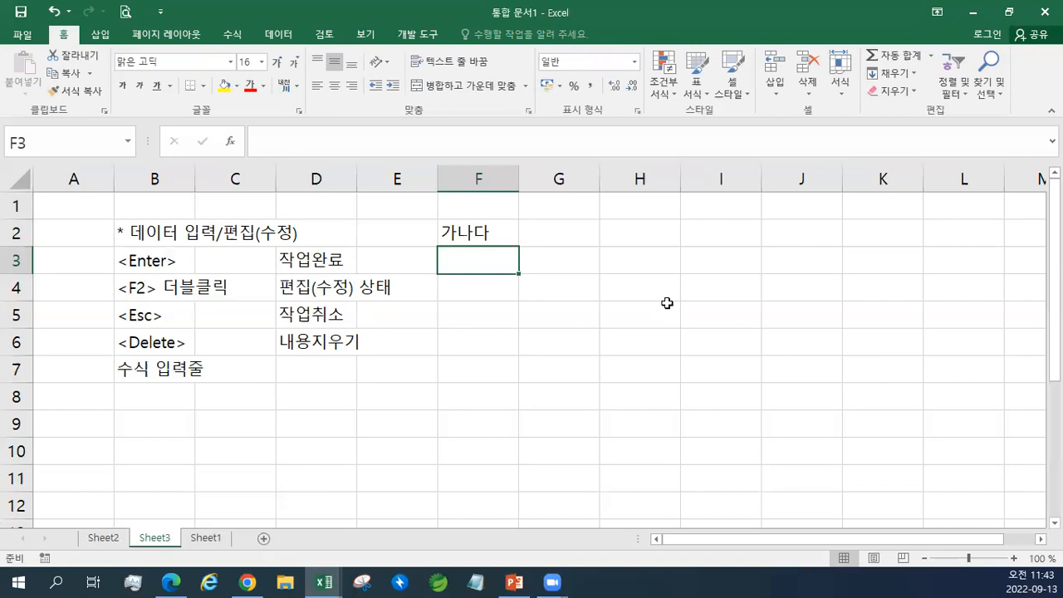
# - Edit F2 directly in the cell, appending 라마 so that it reads 가나다라마
pyautogui.click(502, 242)
pyautogui.click(505, 261)
pyautogui.click(507, 235)
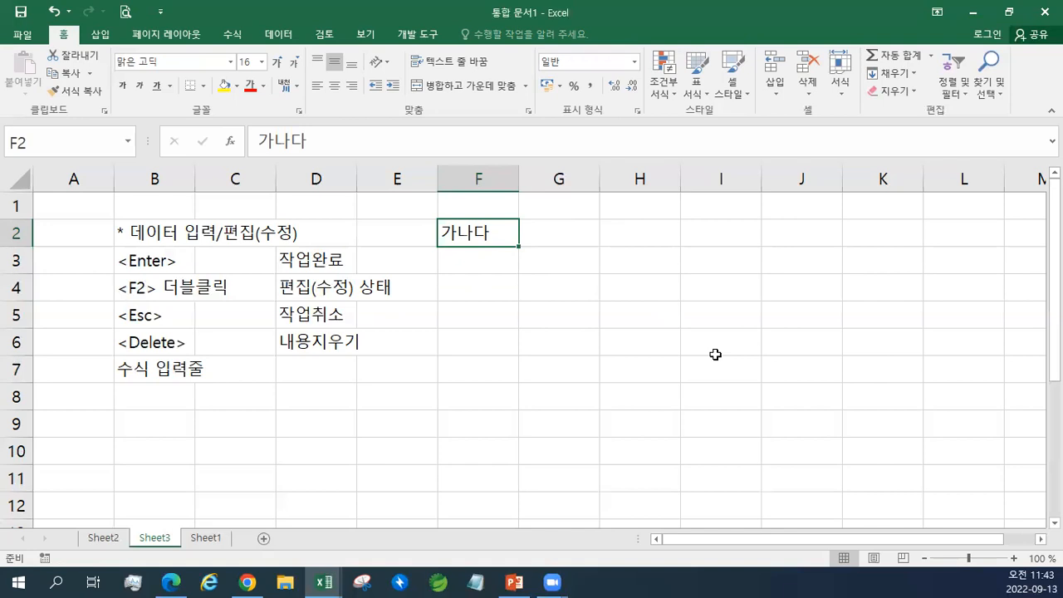
pyautogui.scroll(1, 715, 354)
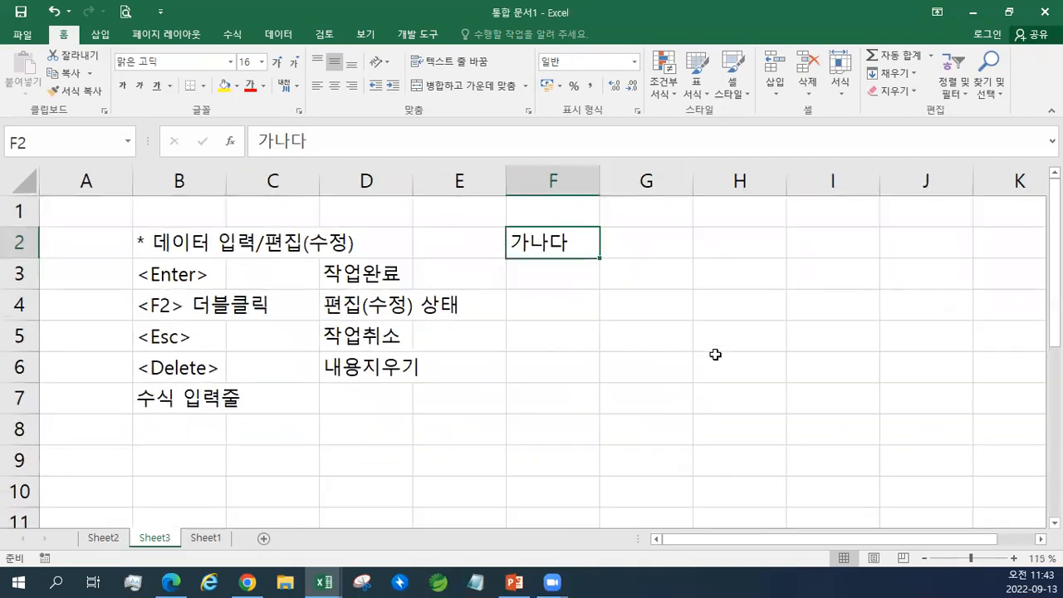
pyautogui.press('F2')
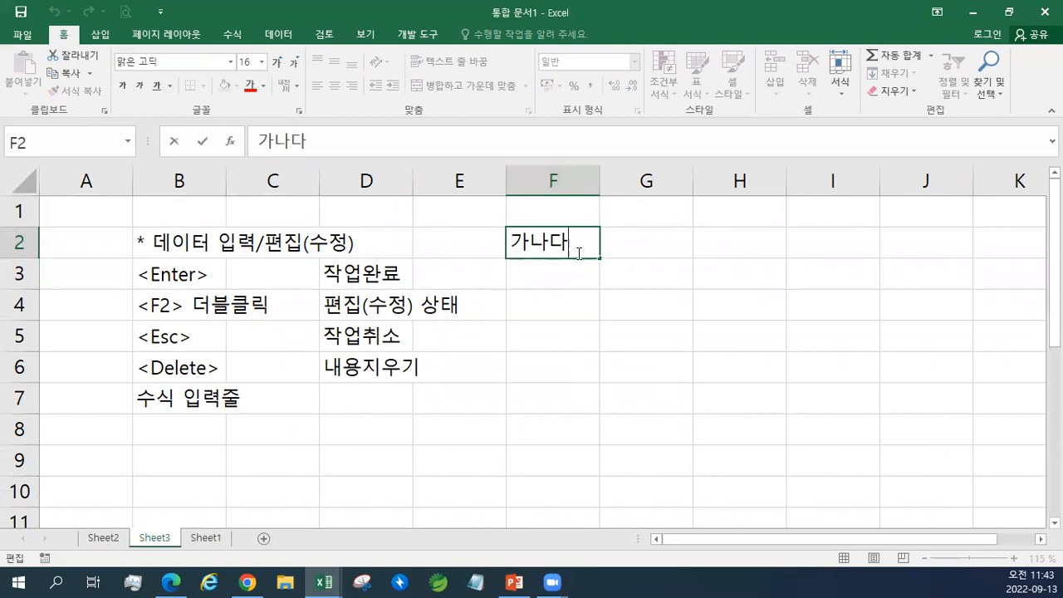
pyautogui.write('람')
pyautogui.write('마')
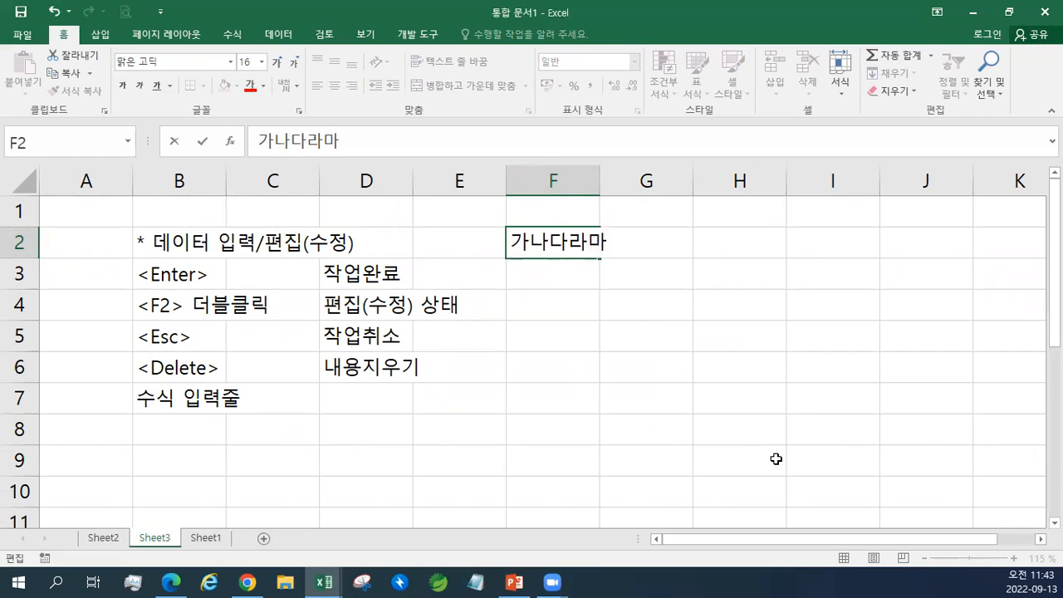
pyautogui.press('Return')
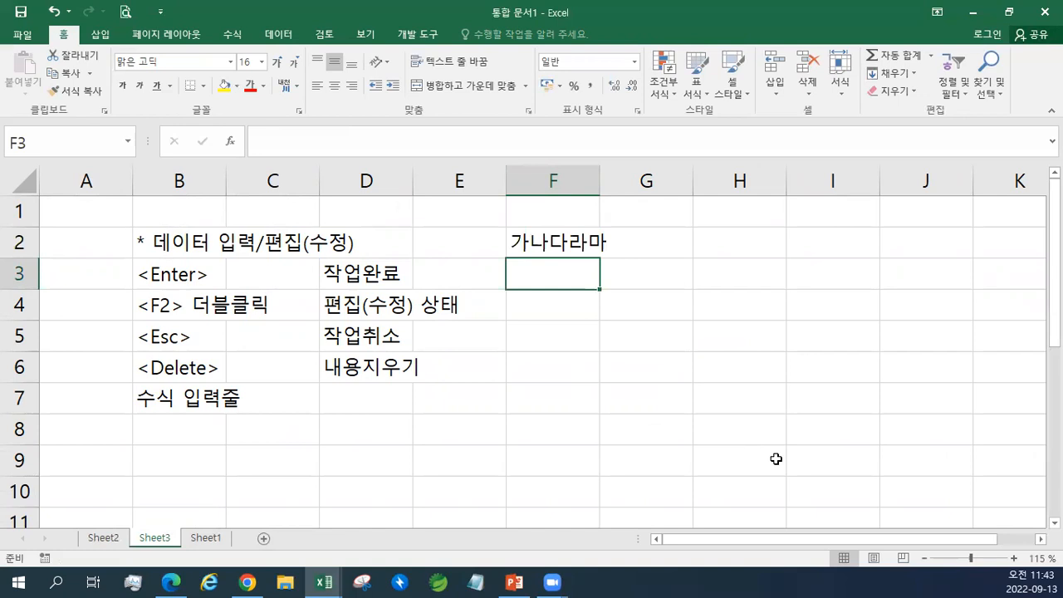
# - Reopen F2 for in-cell editing, remove 다라, re-enter it, and complete the entry with the pointer staying on F2
pyautogui.click(648, 306)
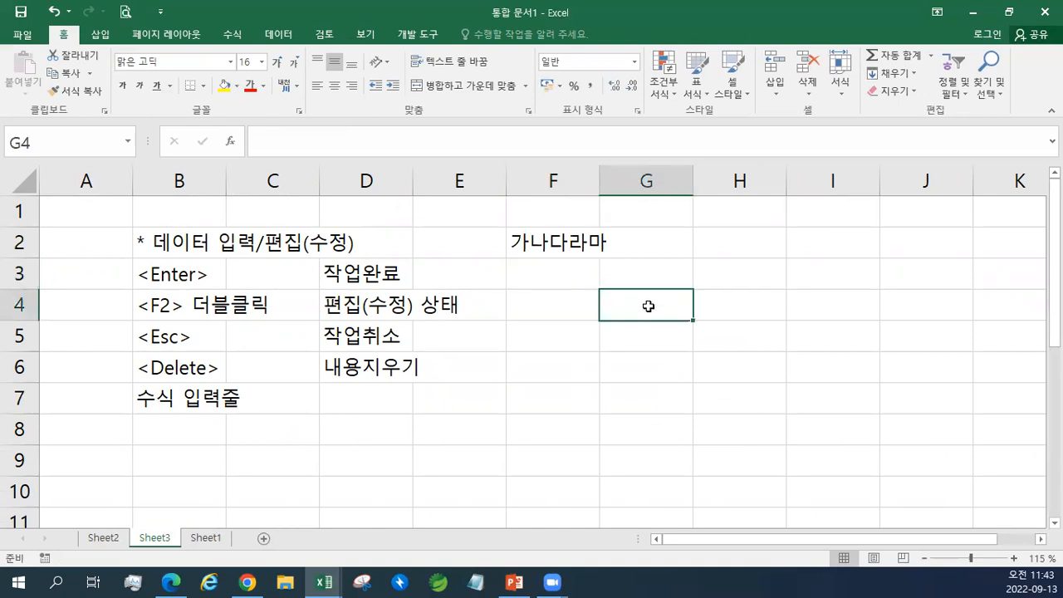
pyautogui.doubleClick(565, 242)
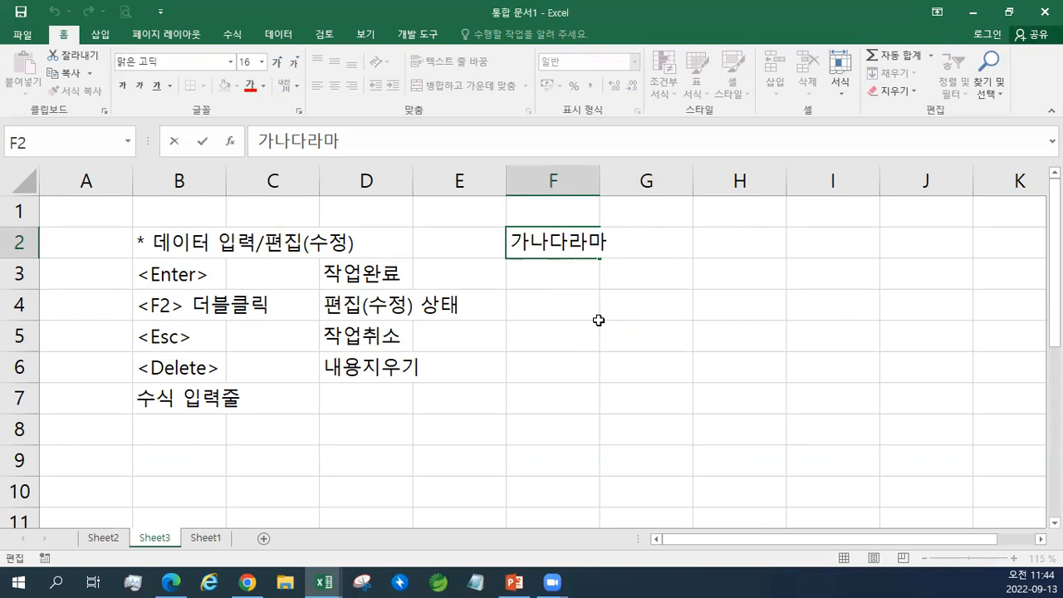
pyautogui.press('BackSpace')
pyautogui.press('BackSpace')
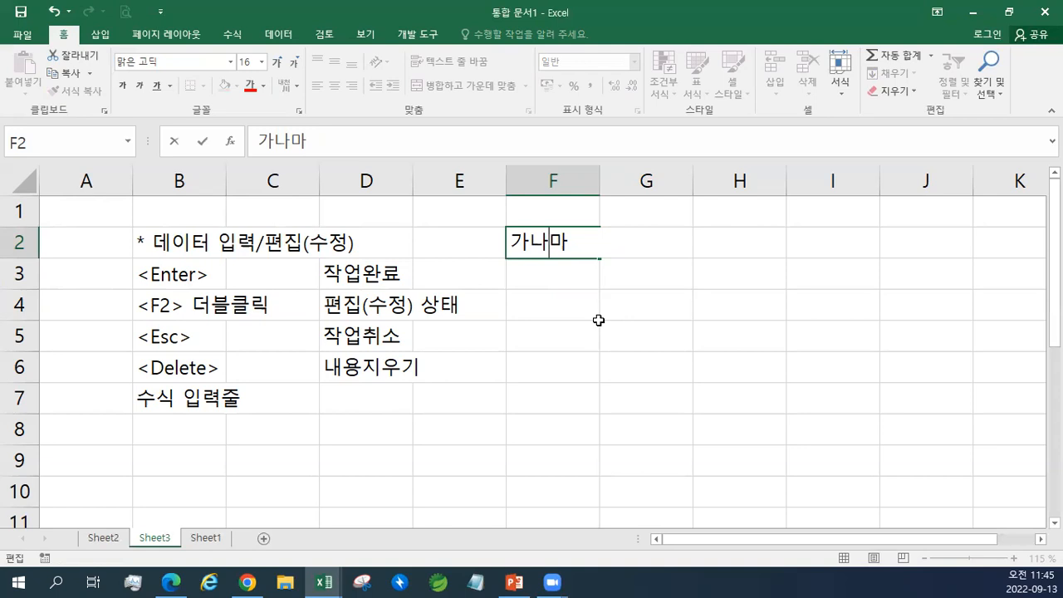
pyautogui.write('다라')
pyautogui.hotkey('ctrl', 'Return')
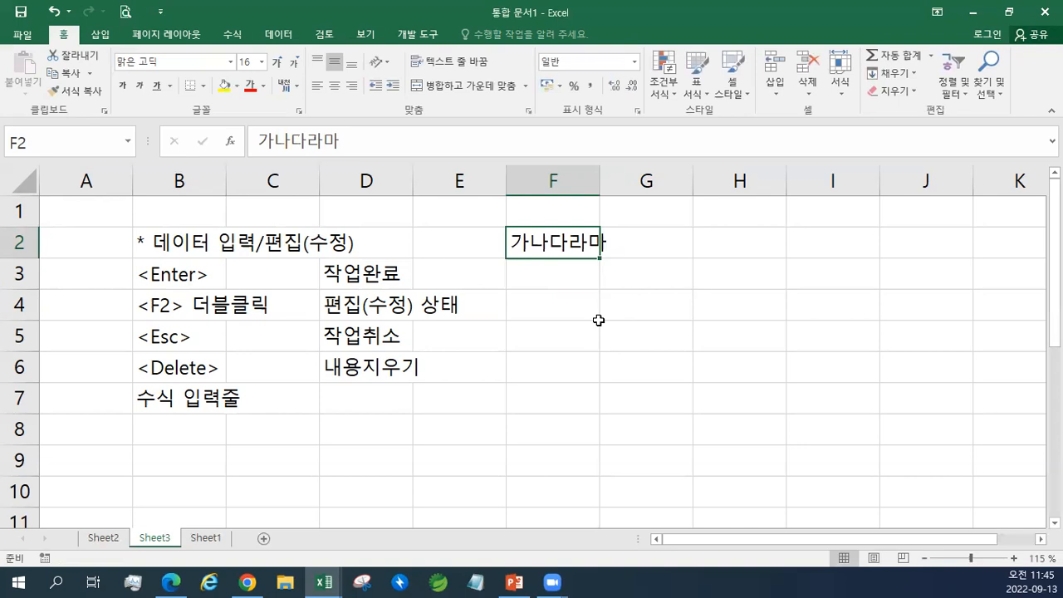
# - Switch the selection between F2 and its neighbouring cells, and clear the contents of F2
pyautogui.click(574, 283)
pyautogui.click(561, 250)
pyautogui.click(561, 295)
pyautogui.click(560, 256)
pyautogui.click(566, 284)
pyautogui.click(562, 251)
pyautogui.click(565, 281)
pyautogui.click(561, 248)
pyautogui.click(630, 286)
pyautogui.click(561, 249)
pyautogui.press('Delete')
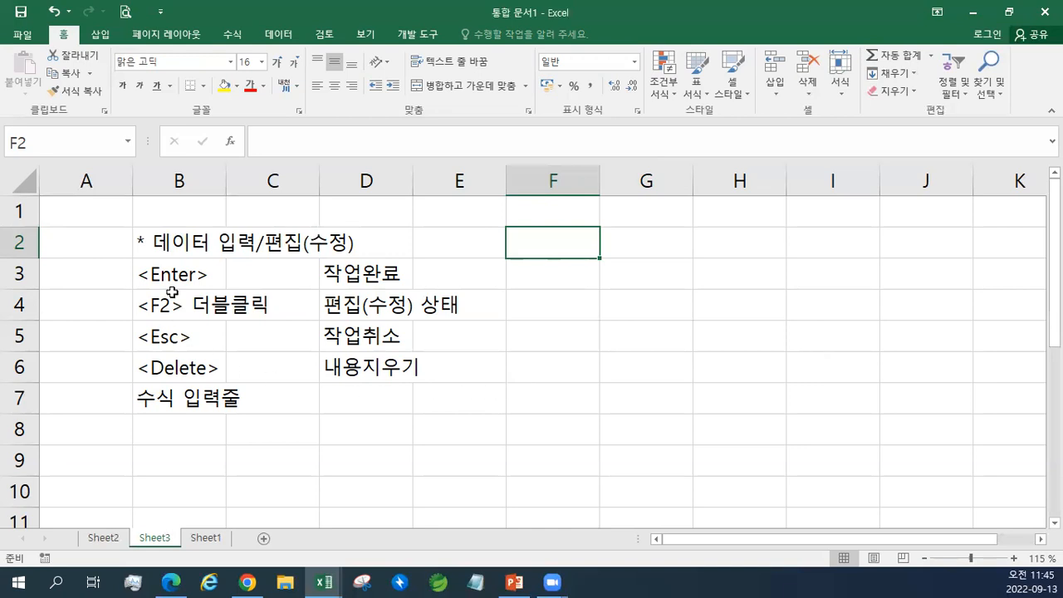
# - Enter 가나다 in cell F2 through the formula bar
pyautogui.click(681, 304)
pyautogui.press('Up')
pyautogui.press('Up')
pyautogui.click(551, 250)
pyautogui.click(288, 141)
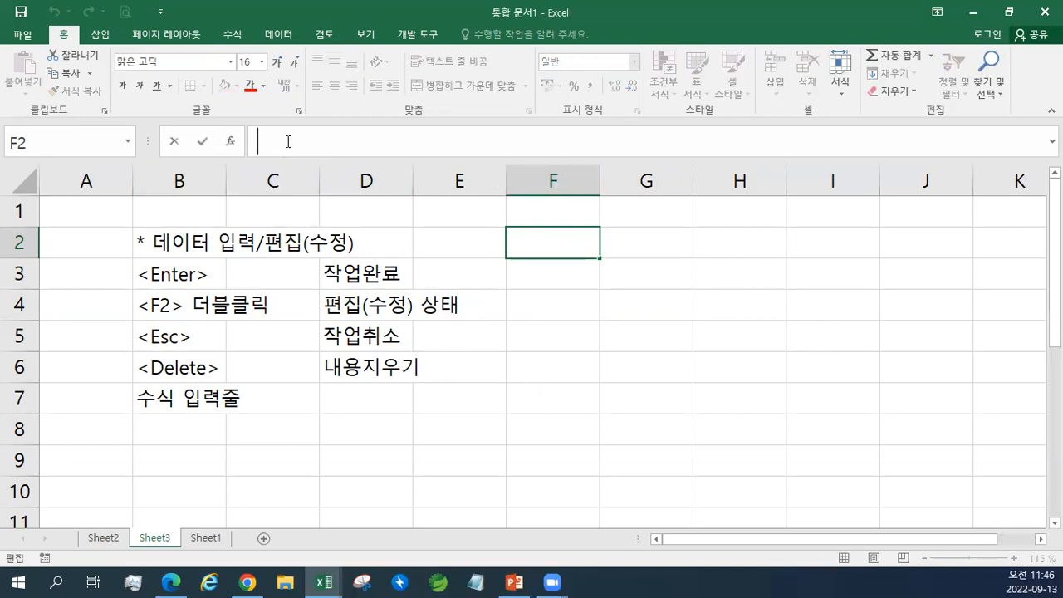
pyautogui.write('가나다')
pyautogui.press('Return')
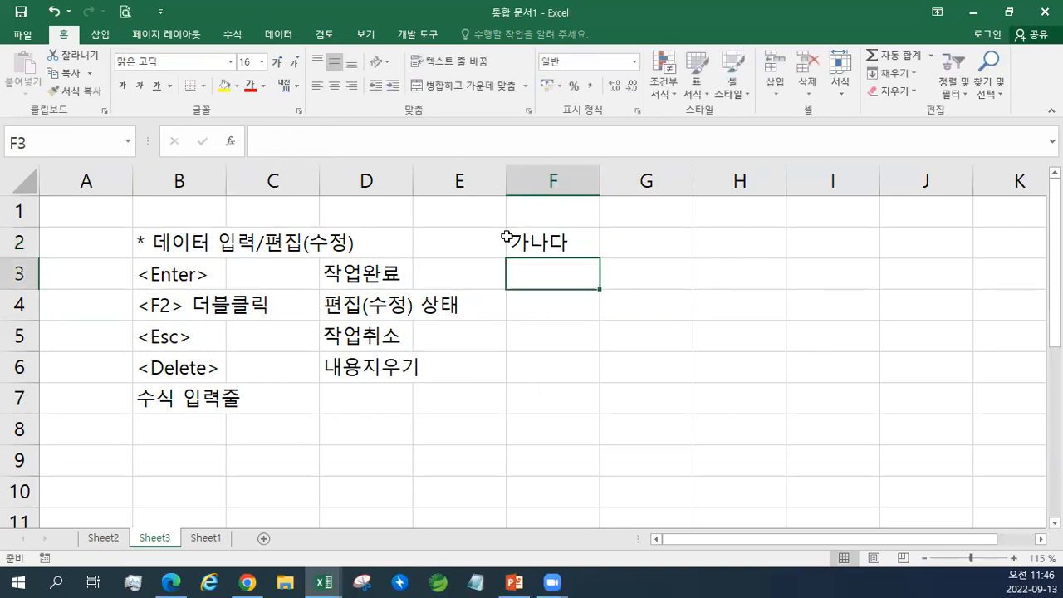
# - Extend the text in F2 to 가나다라마 through the formula bar, and select F2 again
pyautogui.click(548, 243)
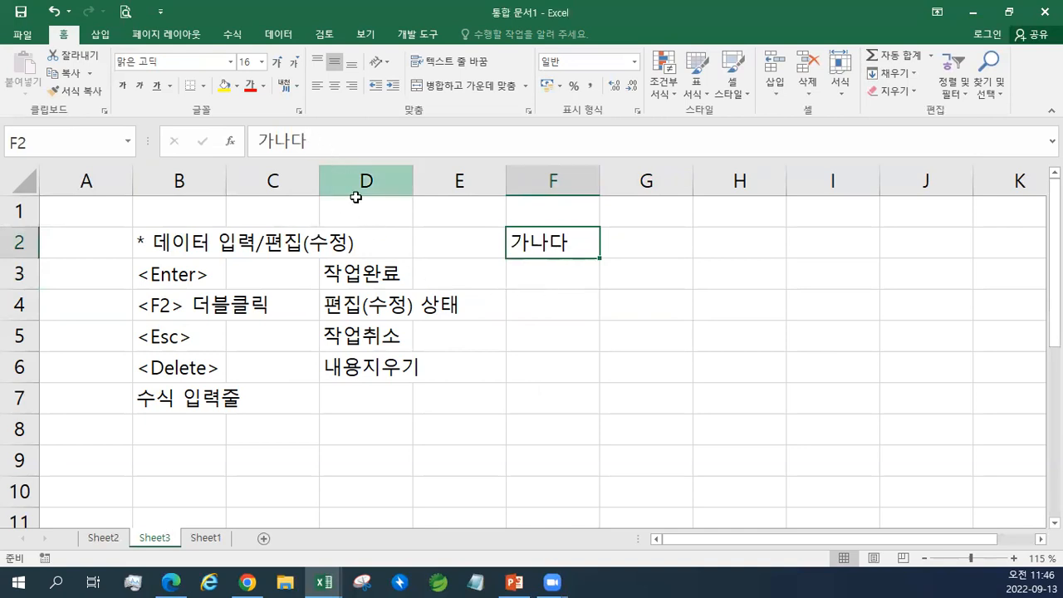
pyautogui.click(324, 137)
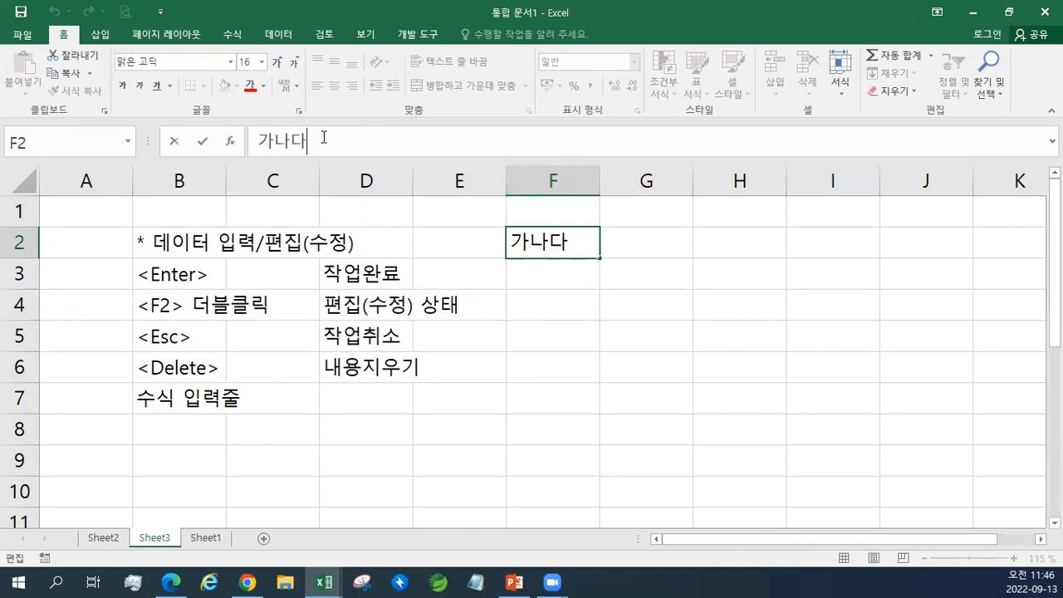
pyautogui.write('라마')
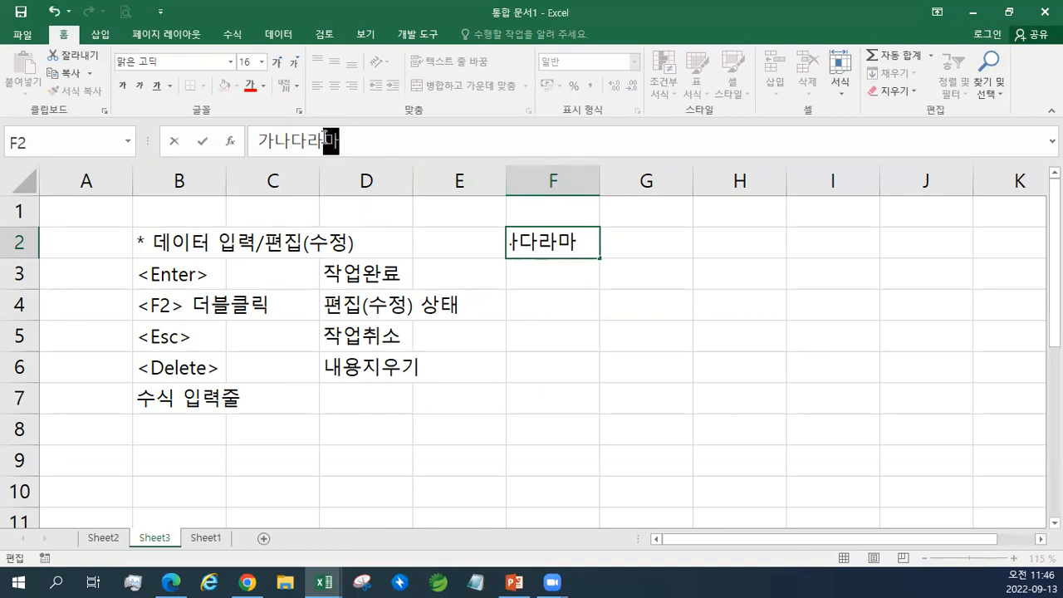
pyautogui.press('Return')
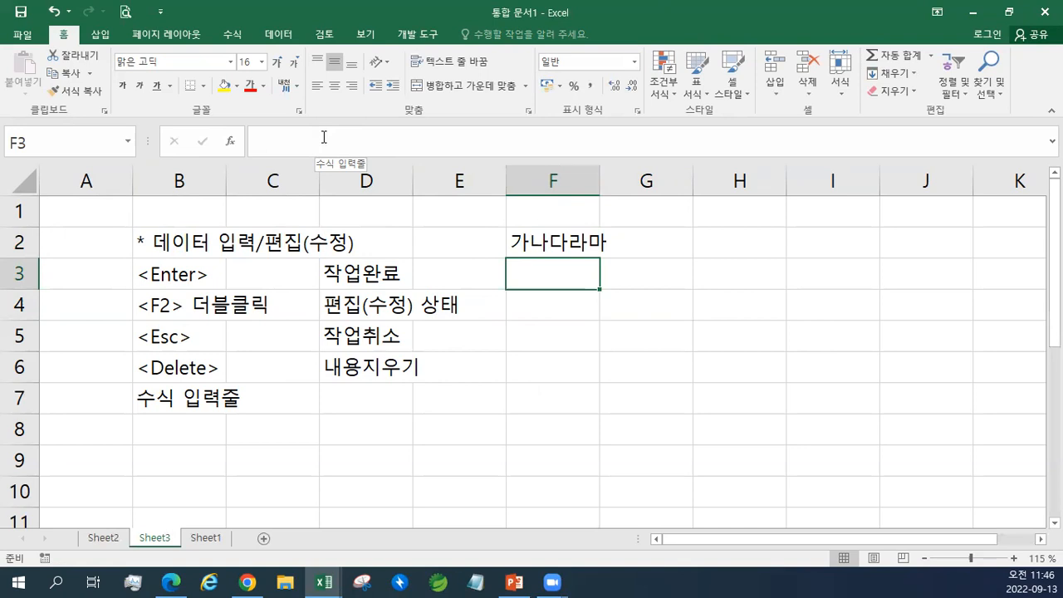
pyautogui.press('Up')
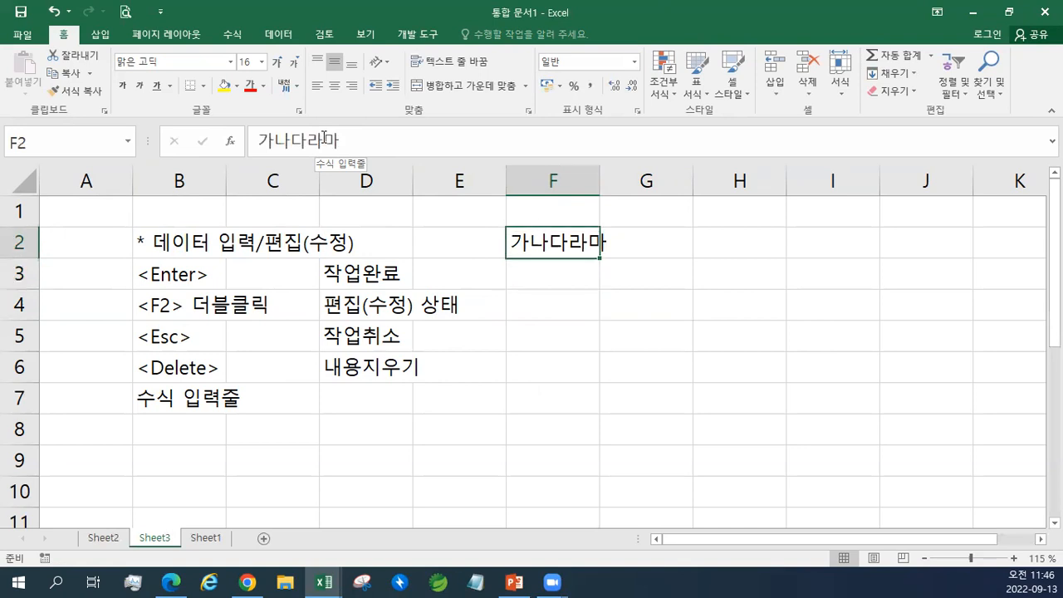
# - Move the cell pointer from F2 down to F7 and across row 7 to K7
pyautogui.press('Down')
pyautogui.press('Down')
pyautogui.press('Down')
pyautogui.press('Down')
pyautogui.press('Down')
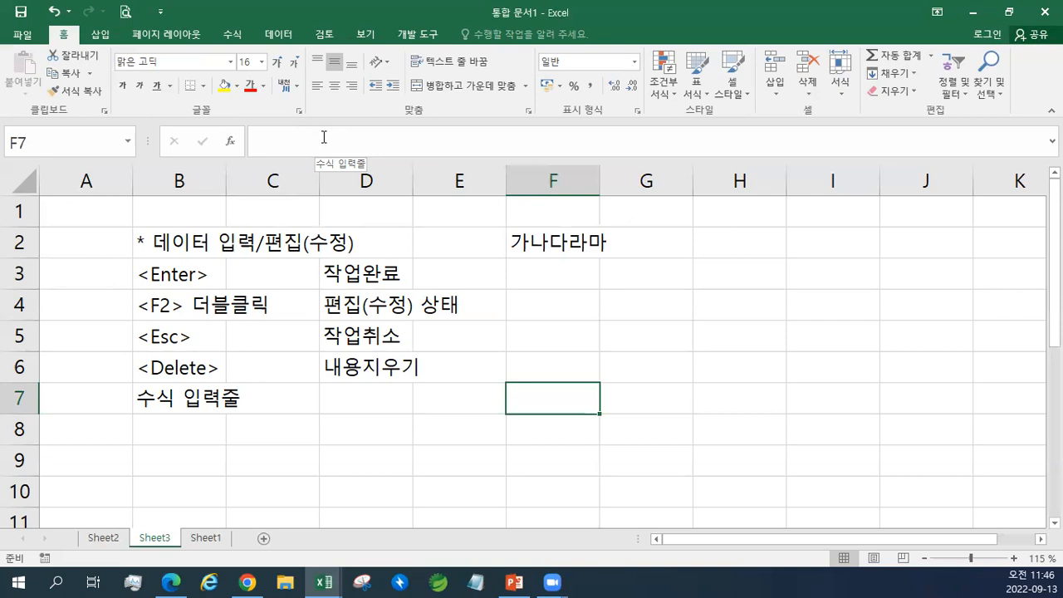
pyautogui.press('Right')
pyautogui.press('Right')
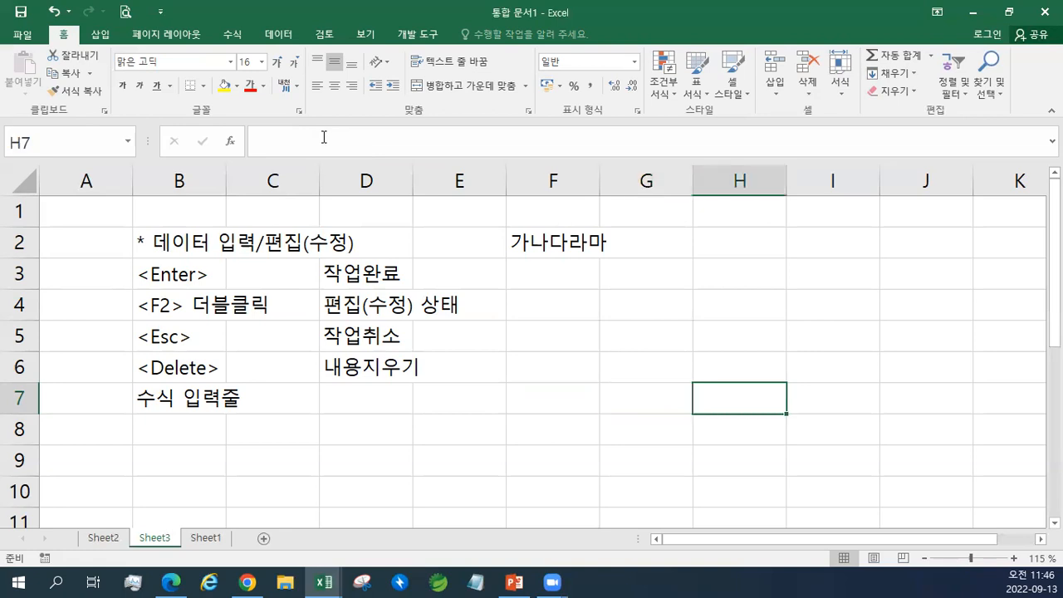
pyautogui.press('Right')
pyautogui.press('Right')
pyautogui.press('Right')
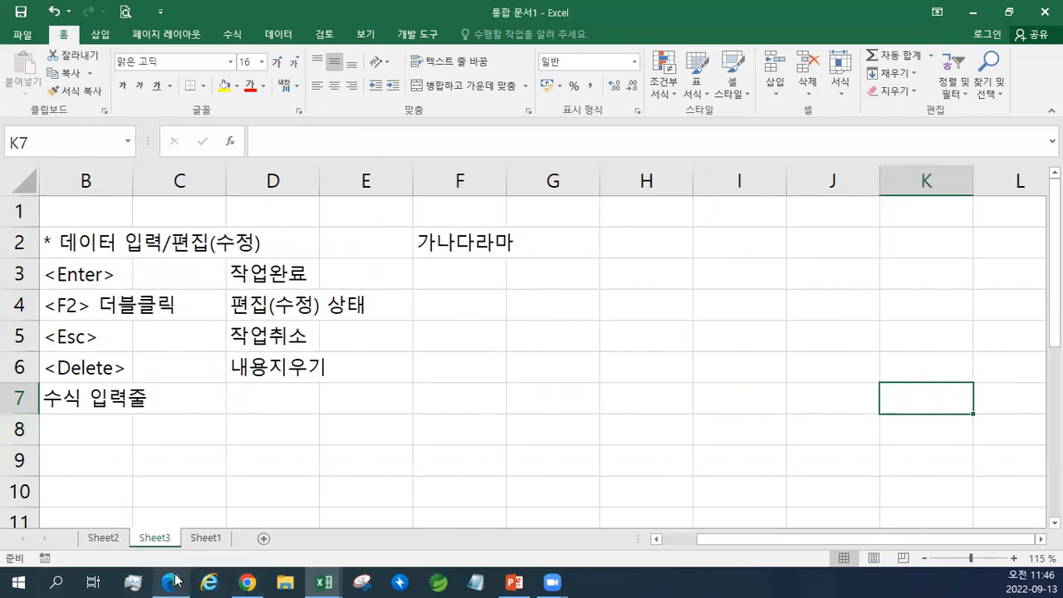
pyautogui.moveTo(175, 580)
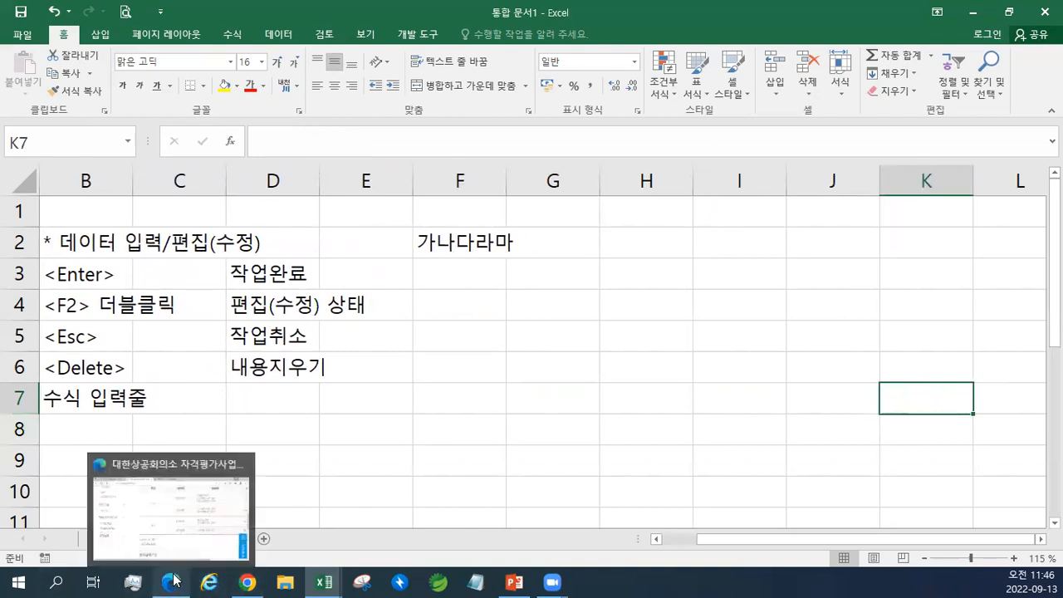
# - Switch to Microsoft Edge, open the GMS_(주)지아이티아카데미 login page in a new tab, and dismiss the saved user ID suggestions
pyautogui.click(174, 580)
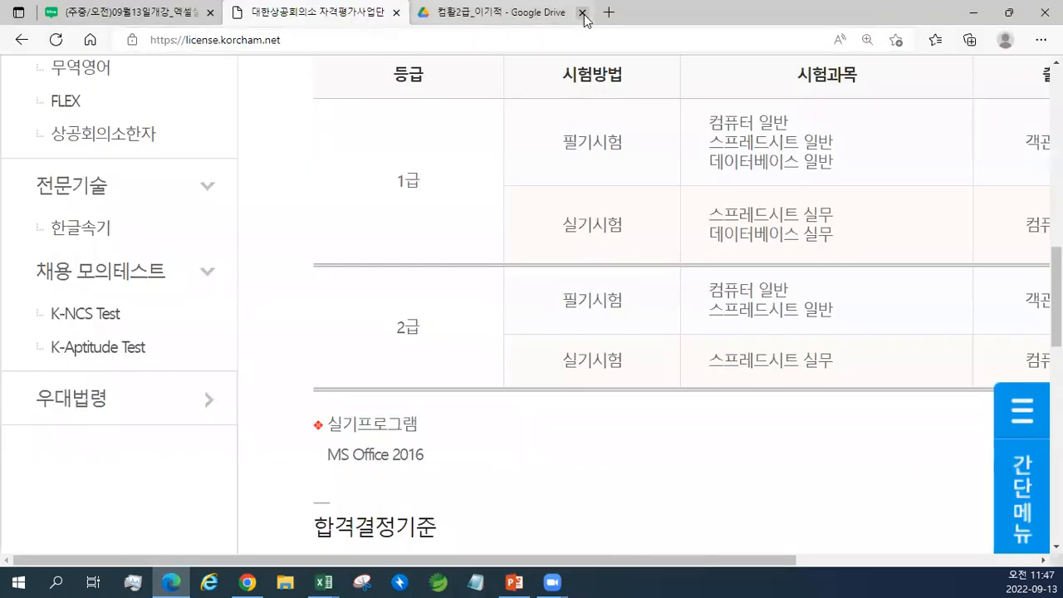
pyautogui.click(611, 12)
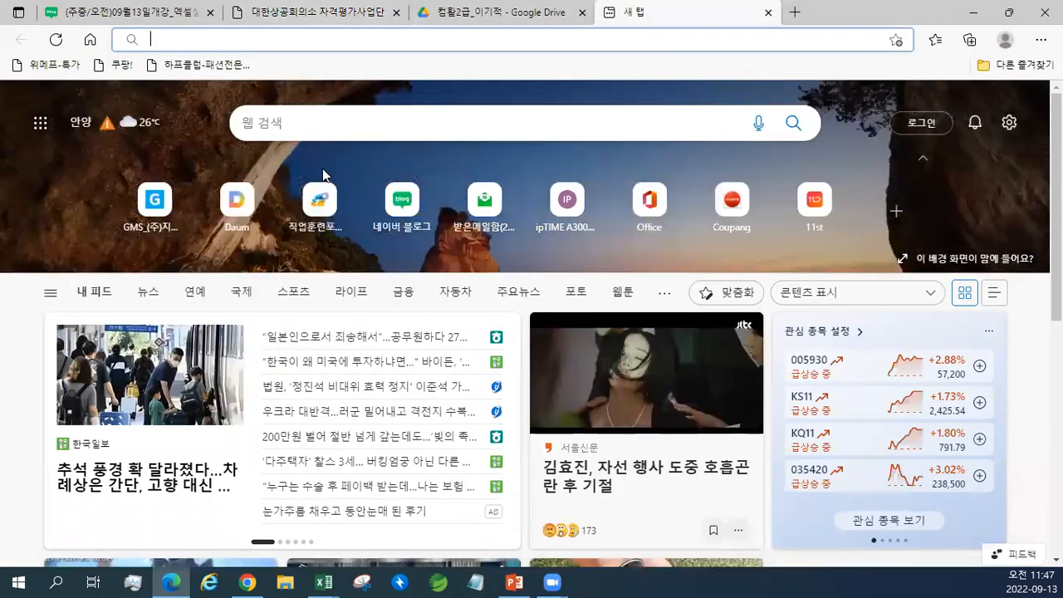
pyautogui.click(171, 217)
pyautogui.click(492, 291)
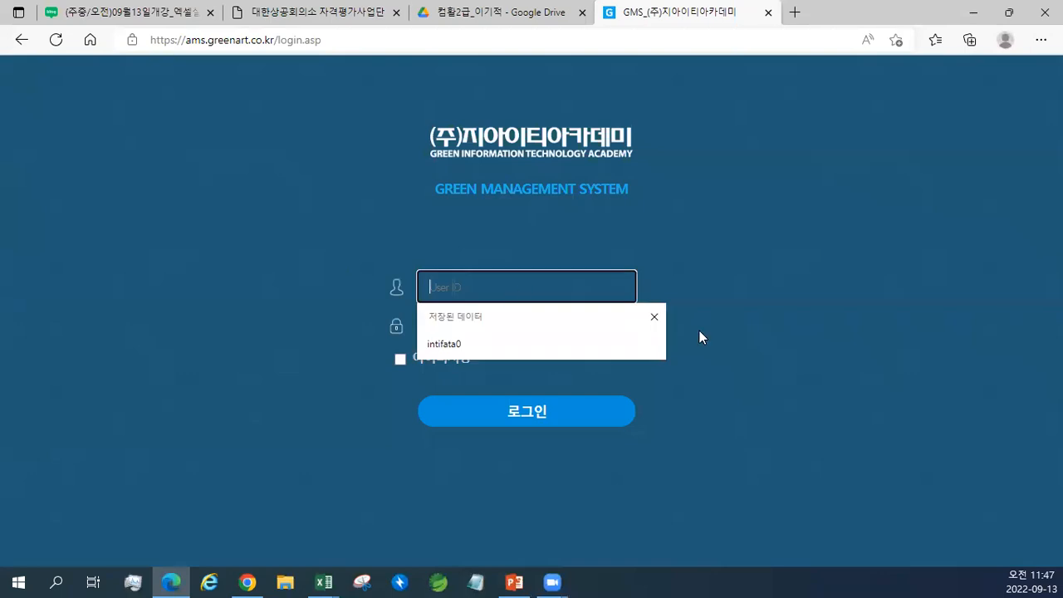
pyautogui.click(653, 343)
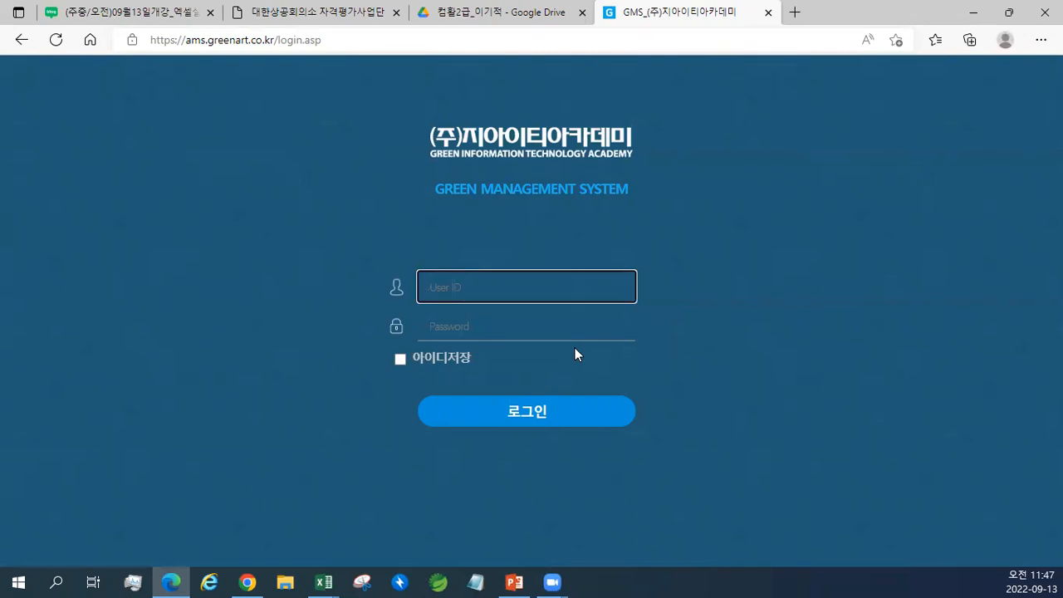
# - Enter a made-up user ID in the GMS login form
pyautogui.hotkey('ctrl', '+')
pyautogui.hotkey('ctrl', '+')
pyautogui.hotkey('ctrl', '+')
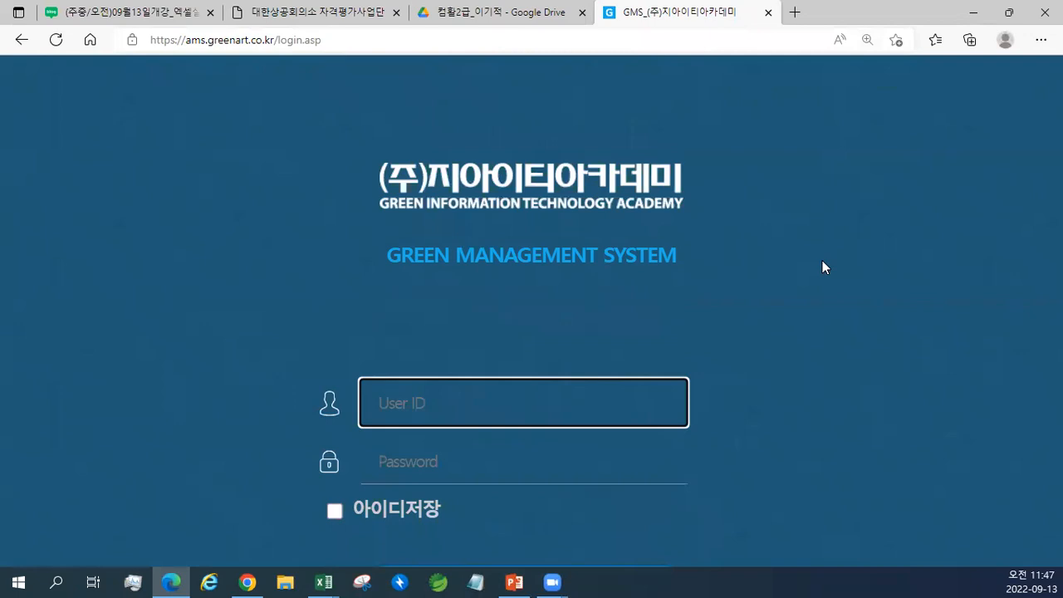
pyautogui.write('fdgfgfgfgfg')
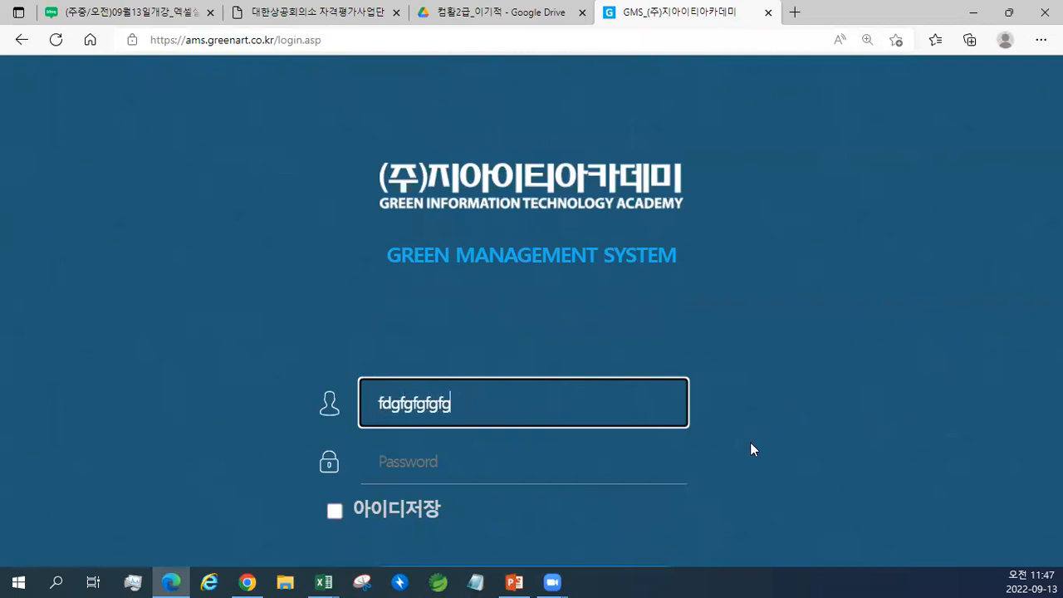
pyautogui.write('fdgfg')
# - Switch the focus back and forth between the User ID and Password fields, leaving the user ID text selected
pyautogui.click(450, 460)
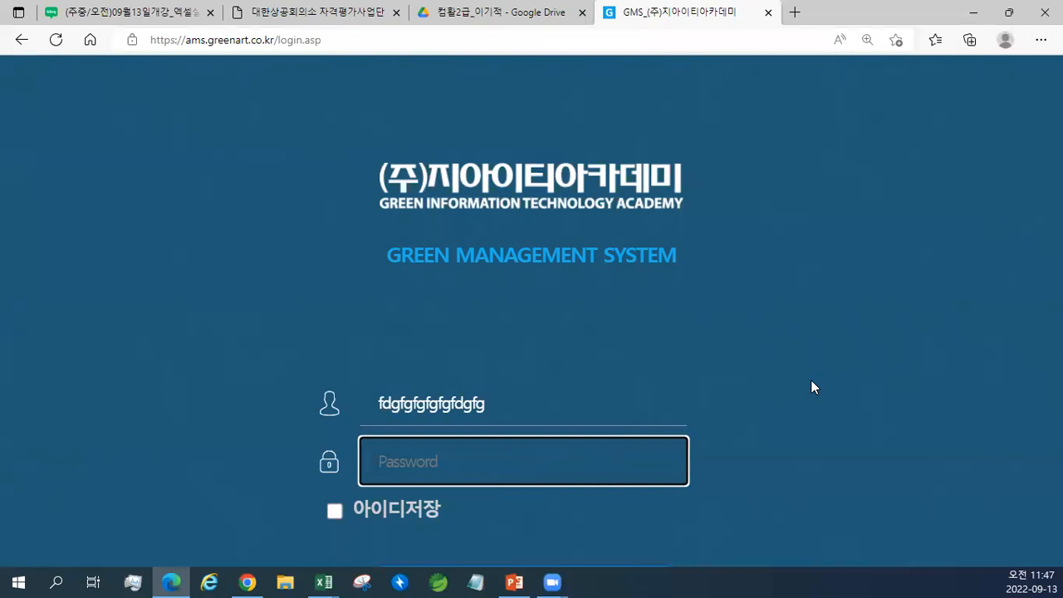
pyautogui.click(379, 401)
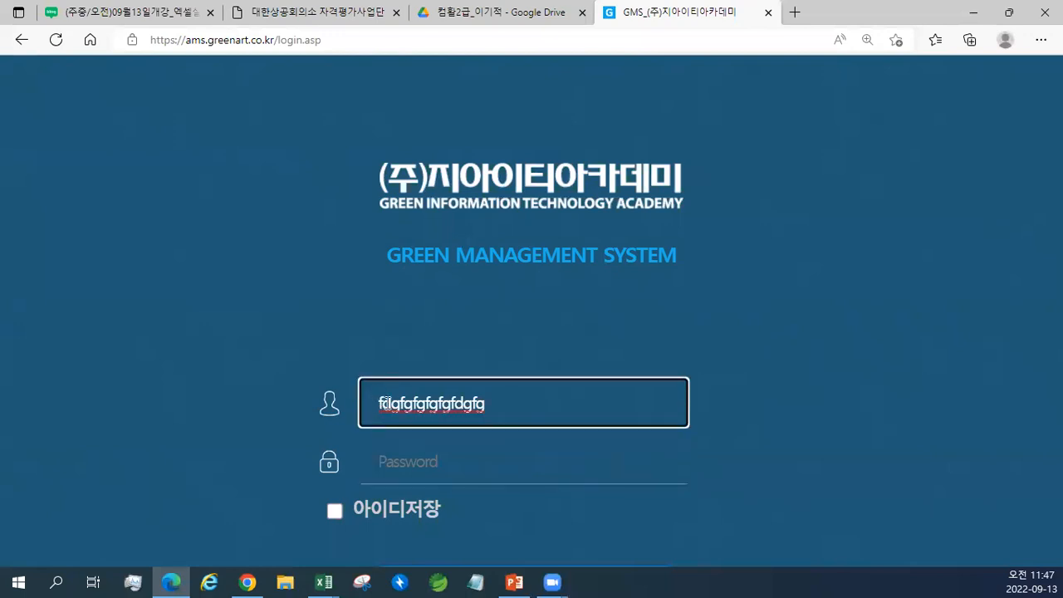
pyautogui.click(381, 459)
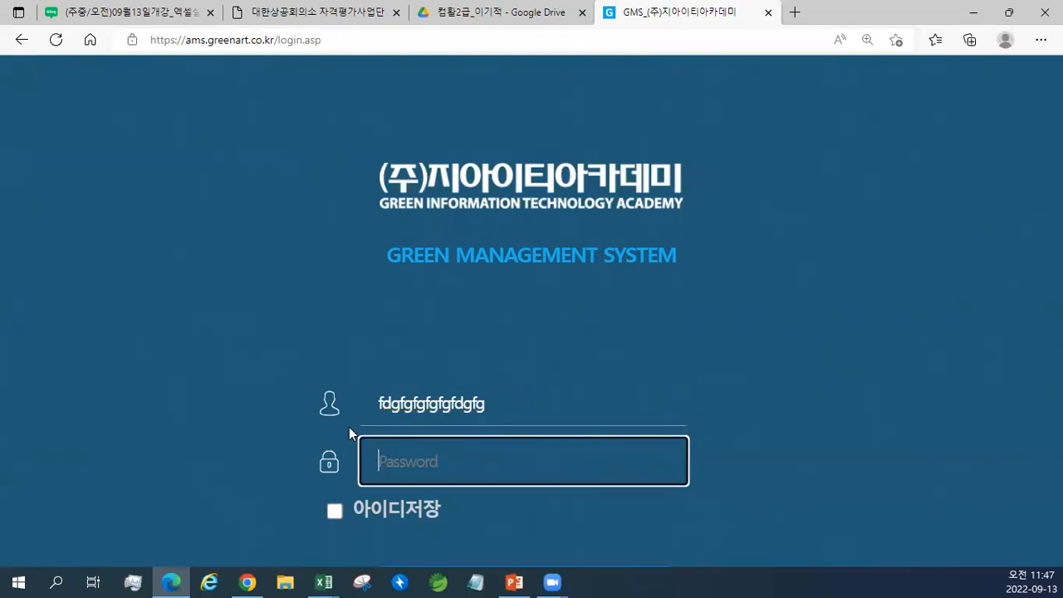
pyautogui.click(415, 393)
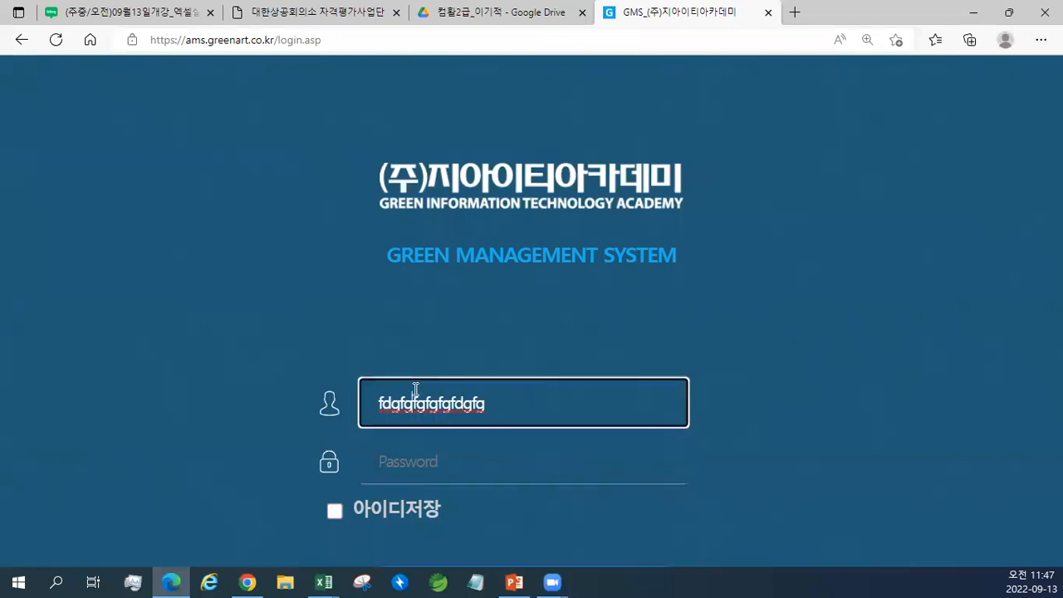
pyautogui.click(422, 448)
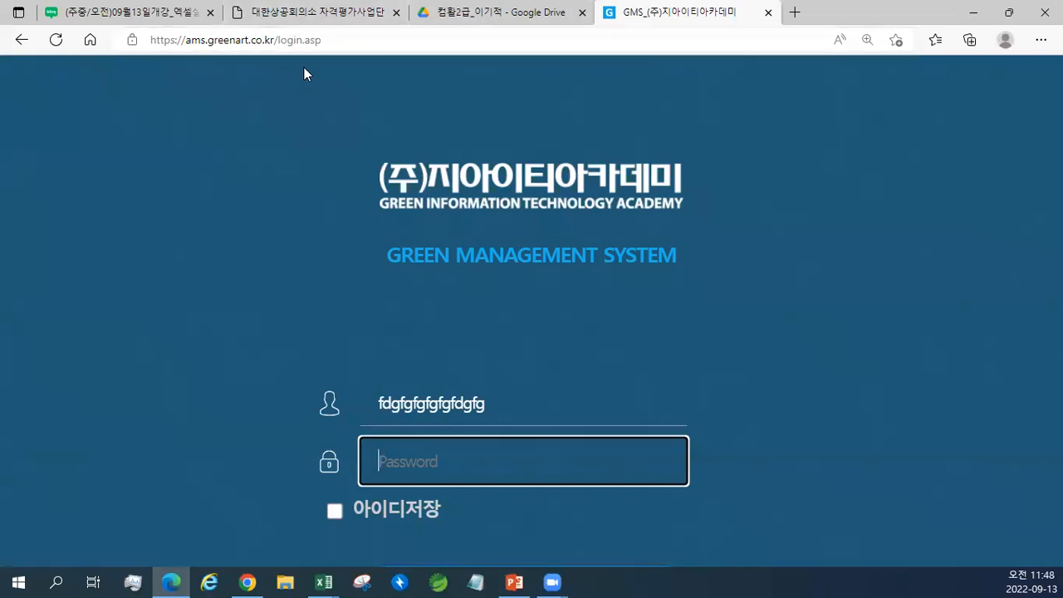
pyautogui.hotkey('shift', 'Tab')
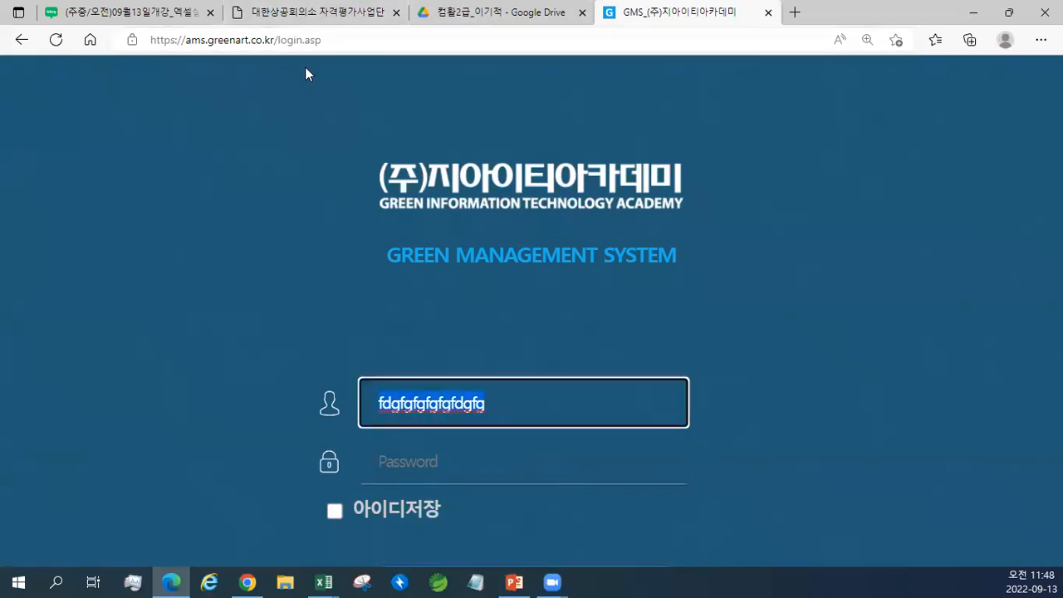
pyautogui.press('Tab')
pyautogui.hotkey('shift', 'Tab')
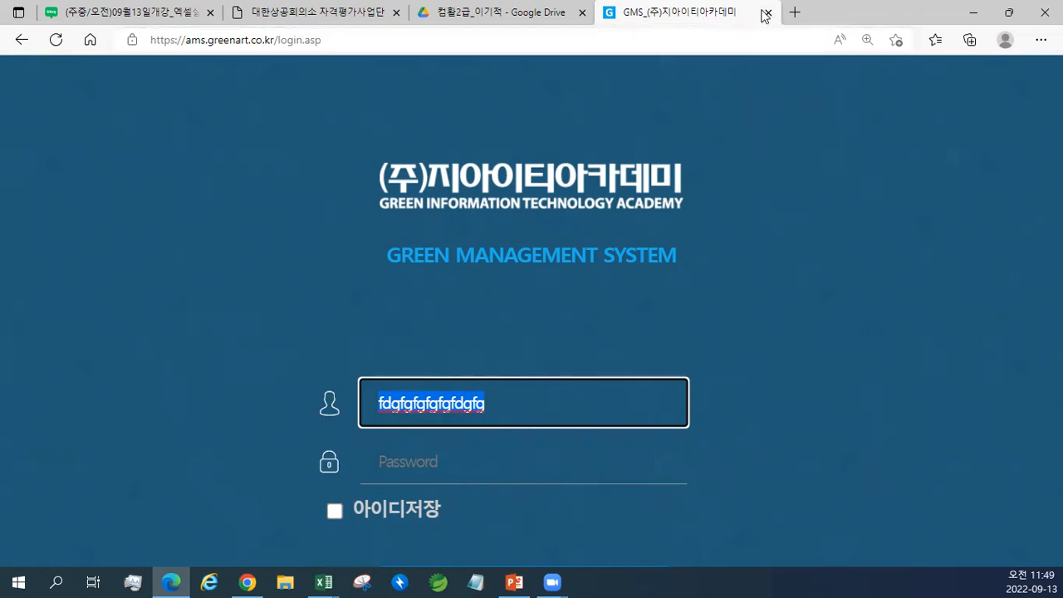
# - Switch back to Excel and move the cell pointer from F2 down to F7
pyautogui.click(972, 12)
pyautogui.click(443, 276)
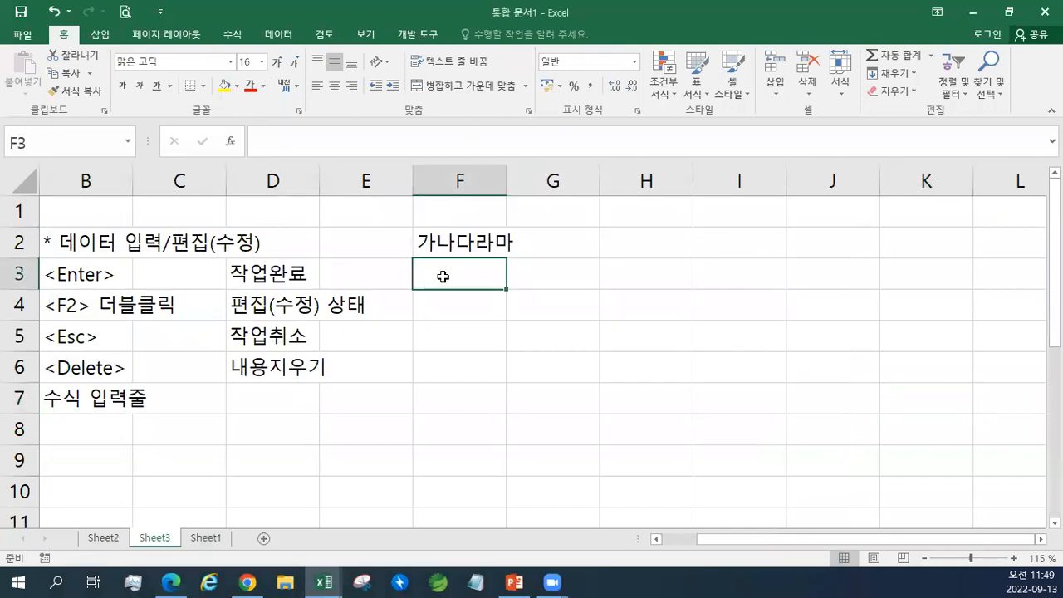
pyautogui.click(494, 239)
pyautogui.press('Down')
pyautogui.press('Down')
pyautogui.press('Down')
pyautogui.press('Down')
pyautogui.press('Down')
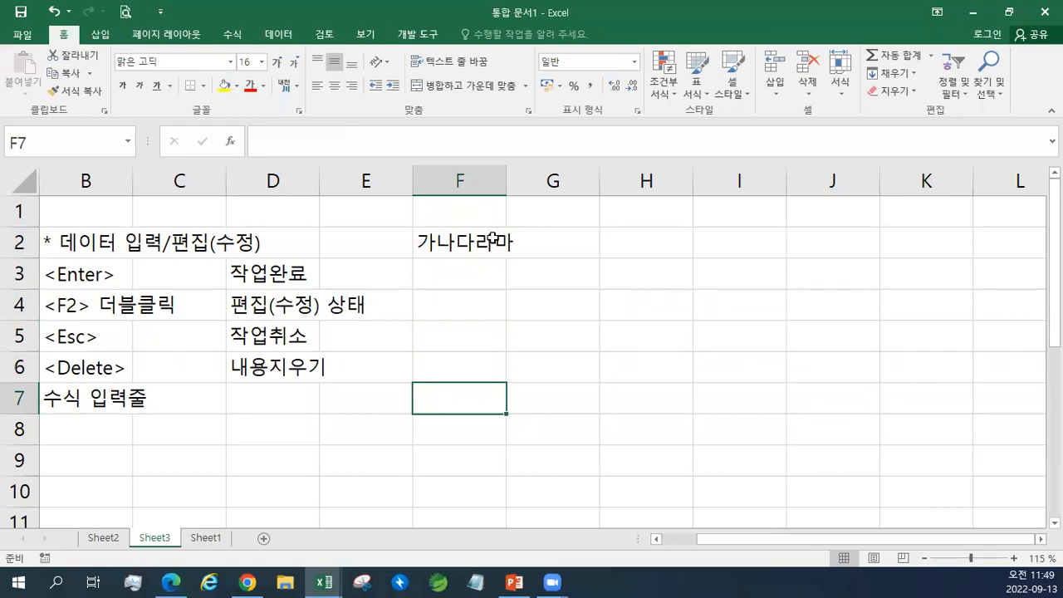
# - Move the cell pointer from F7 up to F1
pyautogui.press('Up')
pyautogui.press('Up')
pyautogui.press('Up')
pyautogui.press('Up')
pyautogui.press('Up')
pyautogui.press('Up')
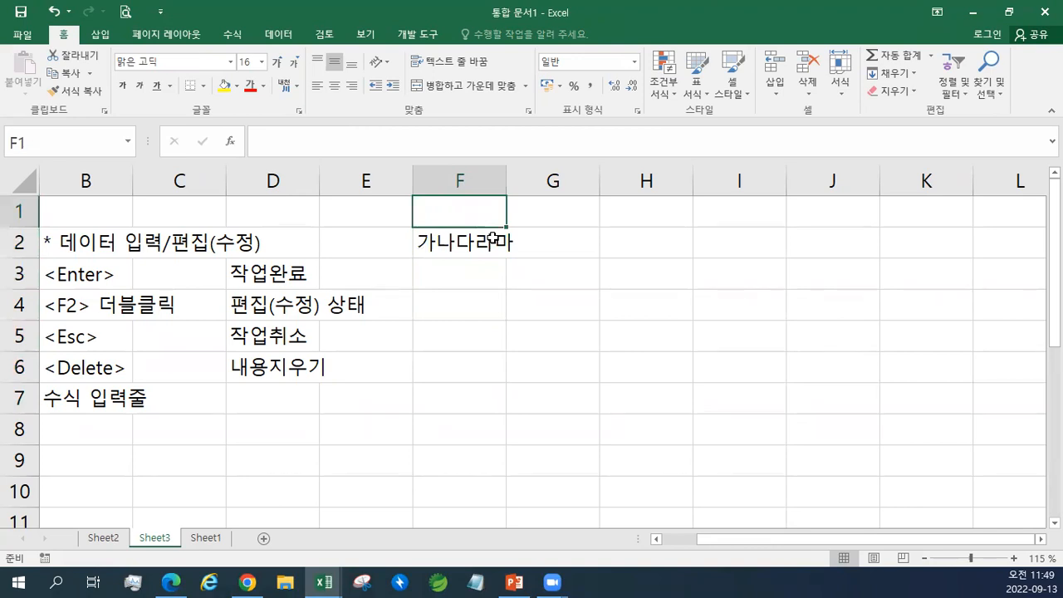
# - Move the cell pointer across row 1 from F1 to K1 and back to F1
pyautogui.press('Right')
pyautogui.press('Right')
pyautogui.press('Right')
pyautogui.press('Right')
pyautogui.press('Right')
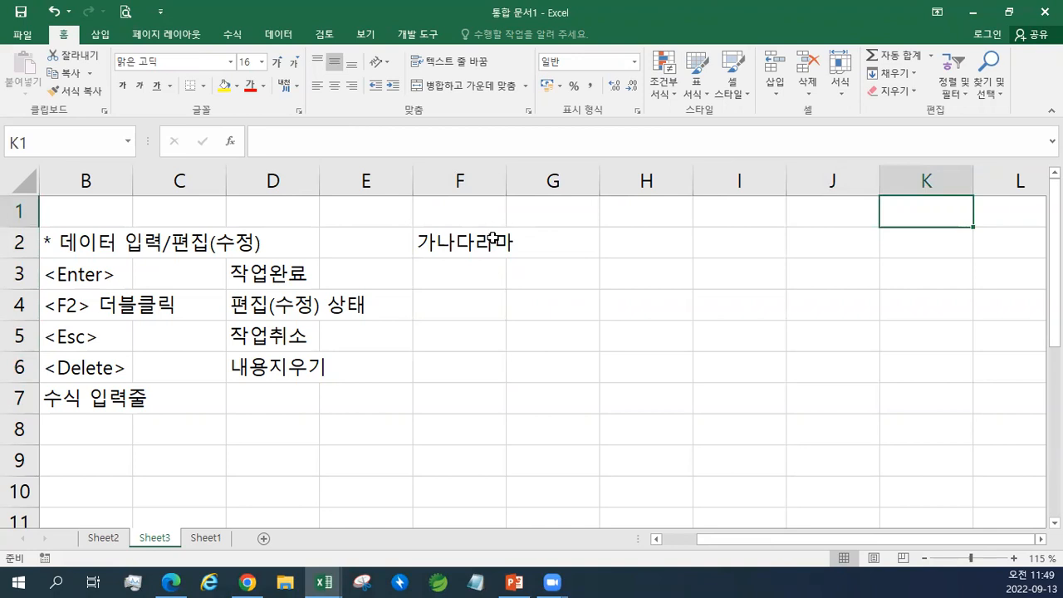
pyautogui.press('Left')
pyautogui.press('Left')
pyautogui.press('Left')
pyautogui.press('Left')
pyautogui.press('Left')
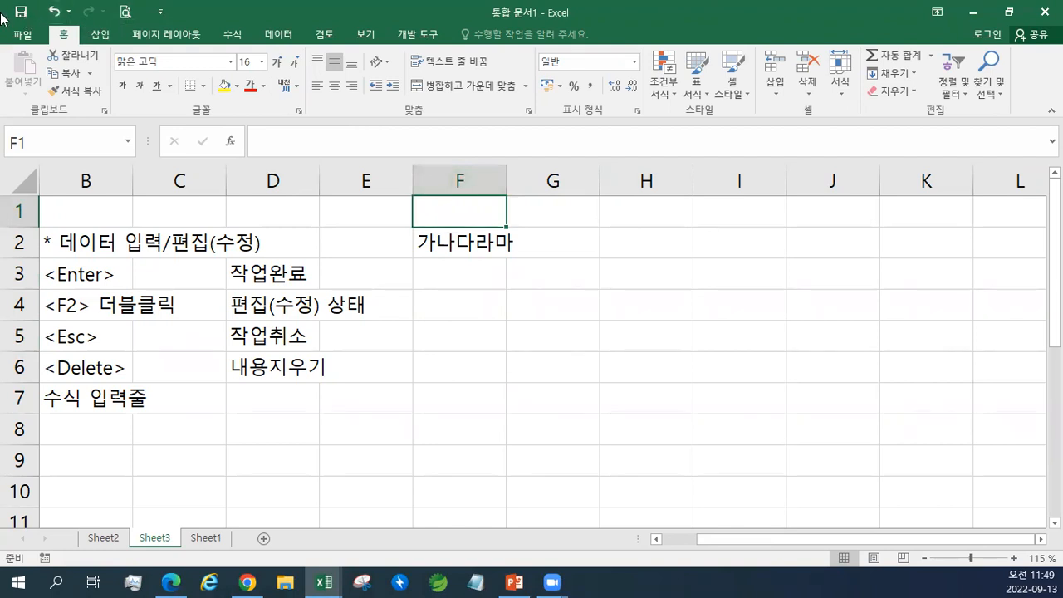
# - Save the workbook in the 문서 folder under the name 화면구성 as an Excel workbook (*.xlsx)
pyautogui.click(22, 35)
pyautogui.click(20, 25)
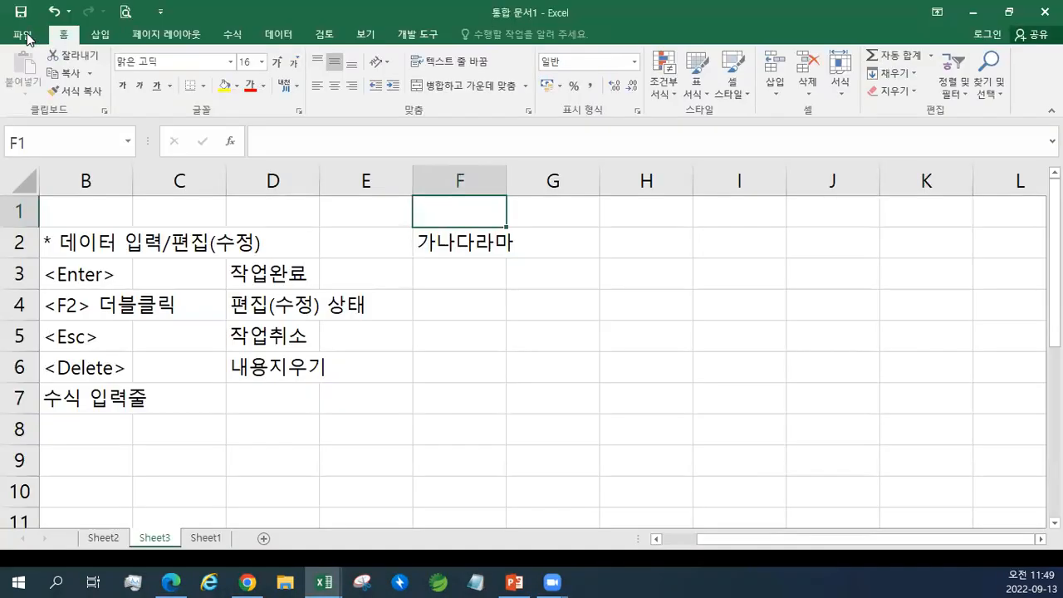
pyautogui.click(25, 38)
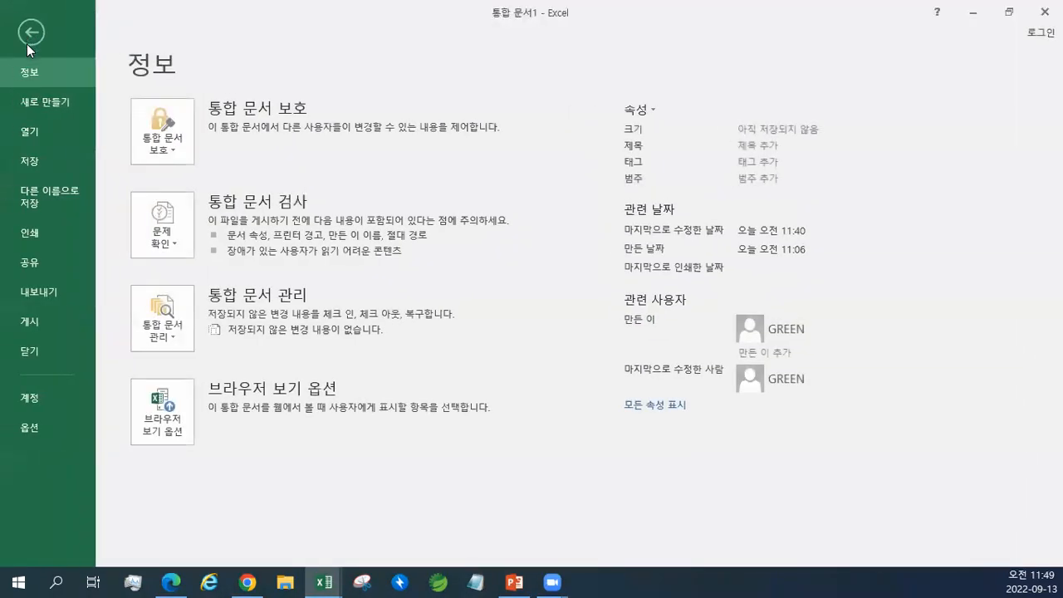
pyautogui.click(25, 166)
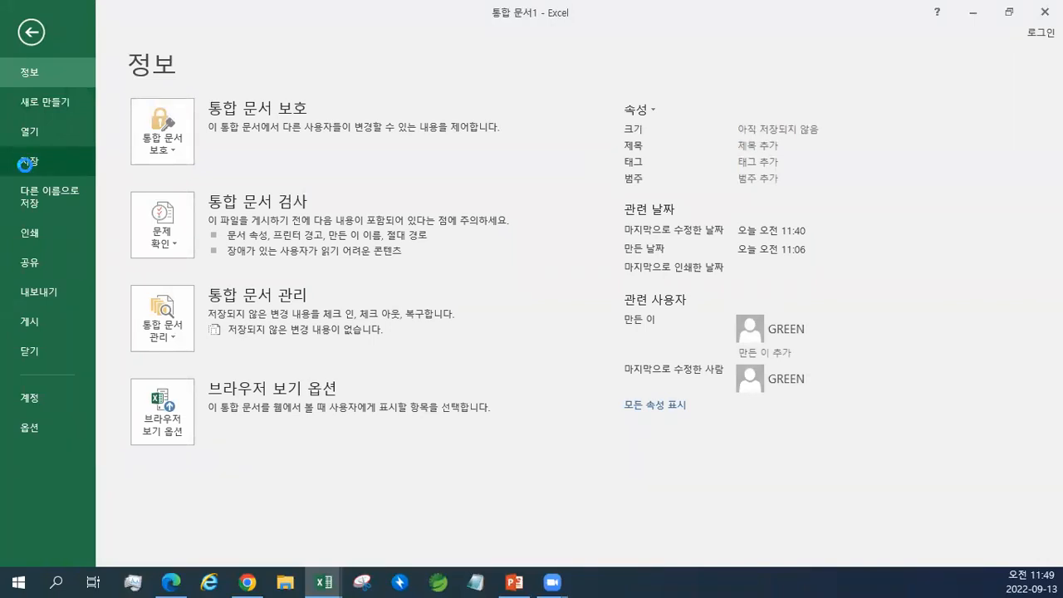
pyautogui.click(179, 240)
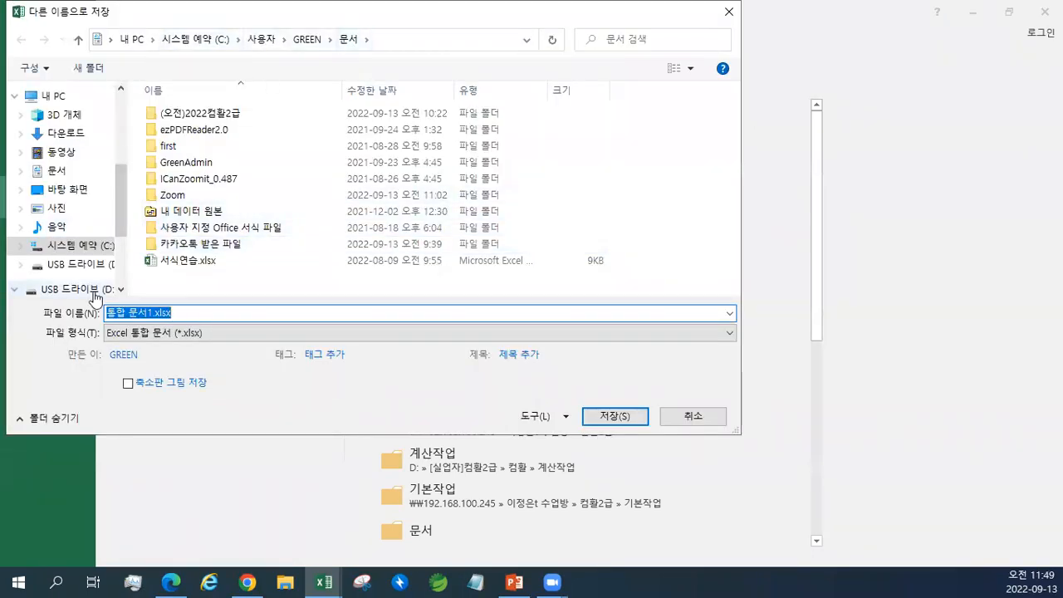
pyautogui.click(52, 170)
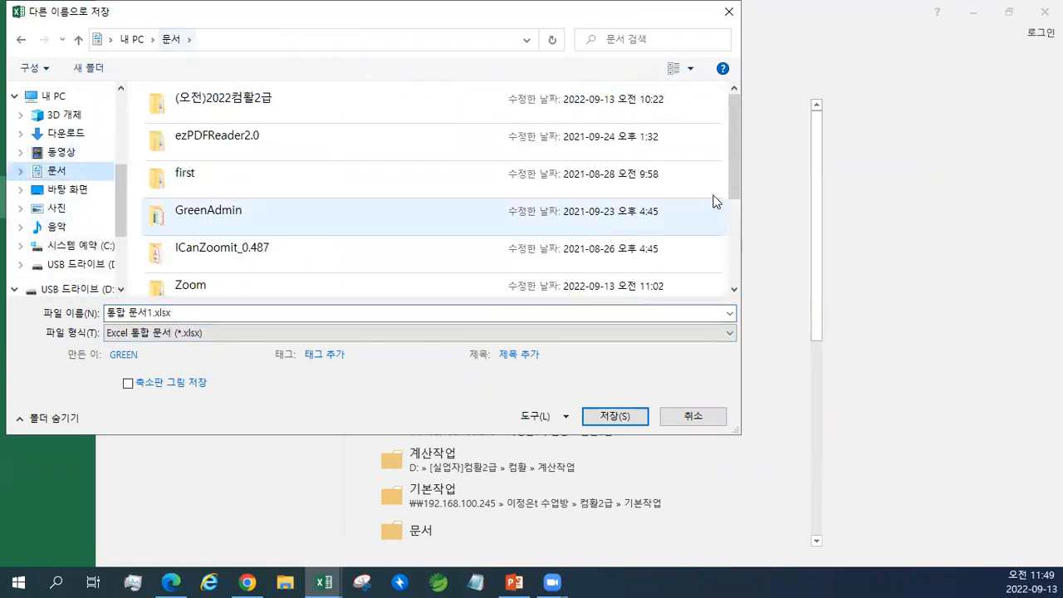
pyautogui.scroll(-2, 714, 166)
pyautogui.click(182, 313)
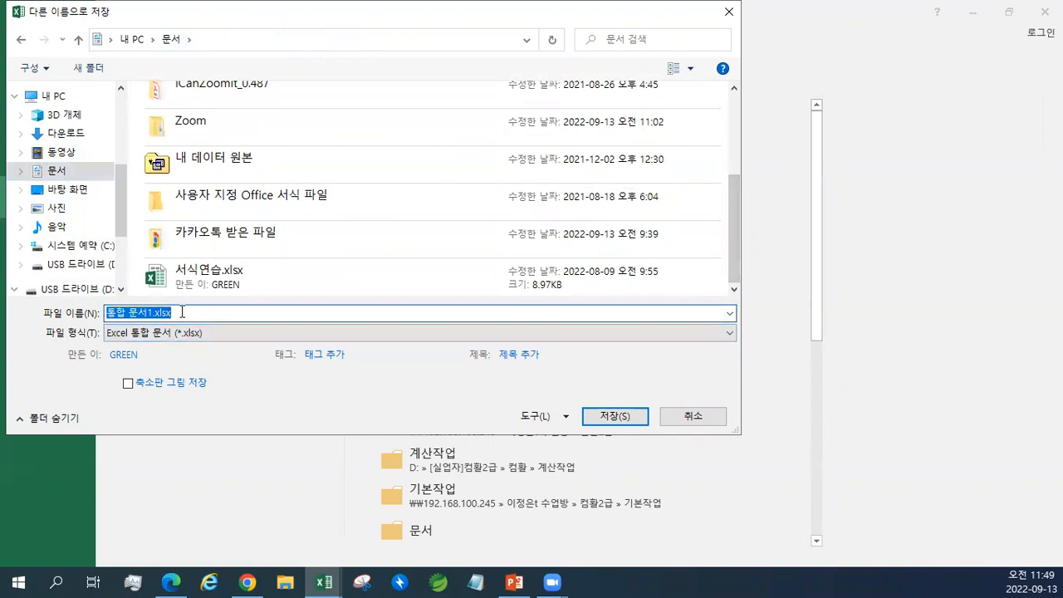
pyautogui.write('화면구성')
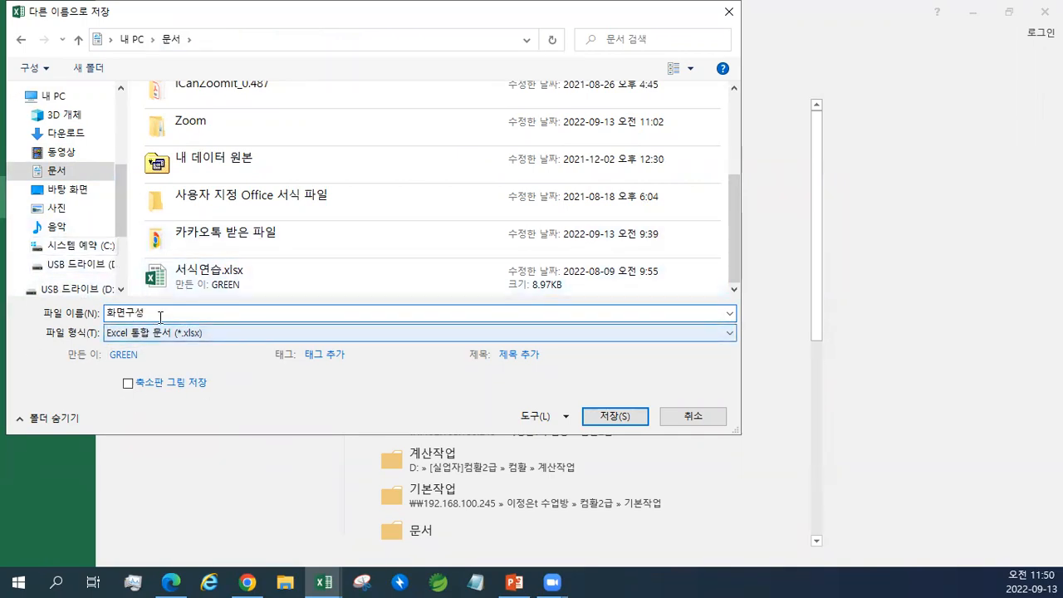
pyautogui.click(624, 421)
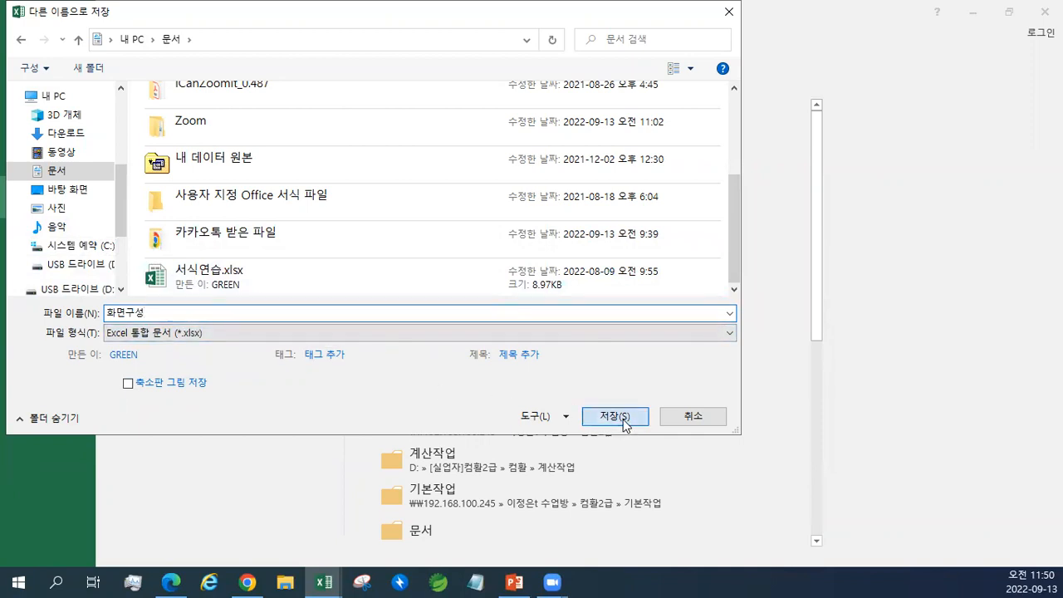